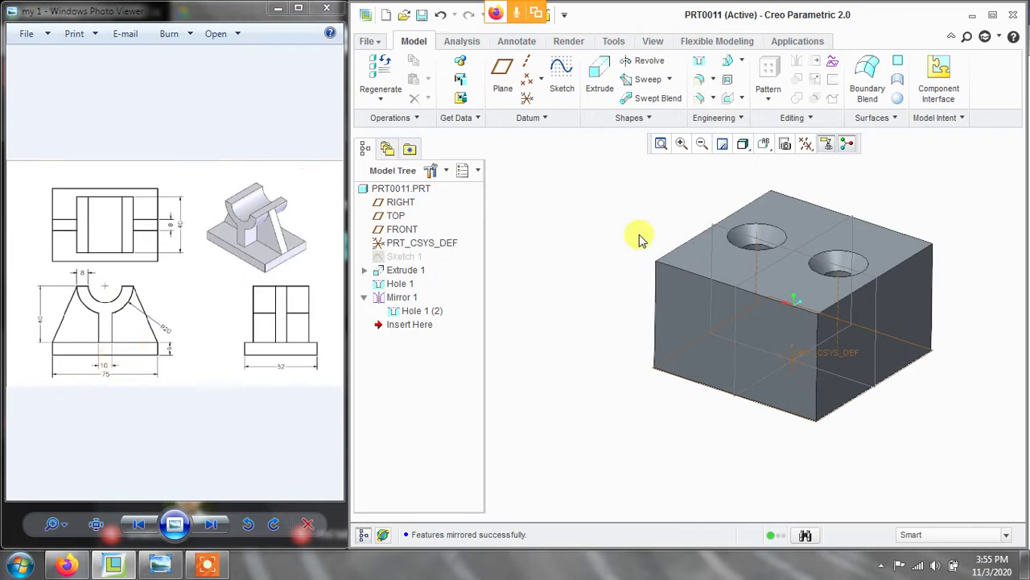
- Close the block part with the two holes
scroll(920, 190, up, 2)
middle_drag(909, 197, 856, 216)
middle_drag(814, 263, 759, 301)
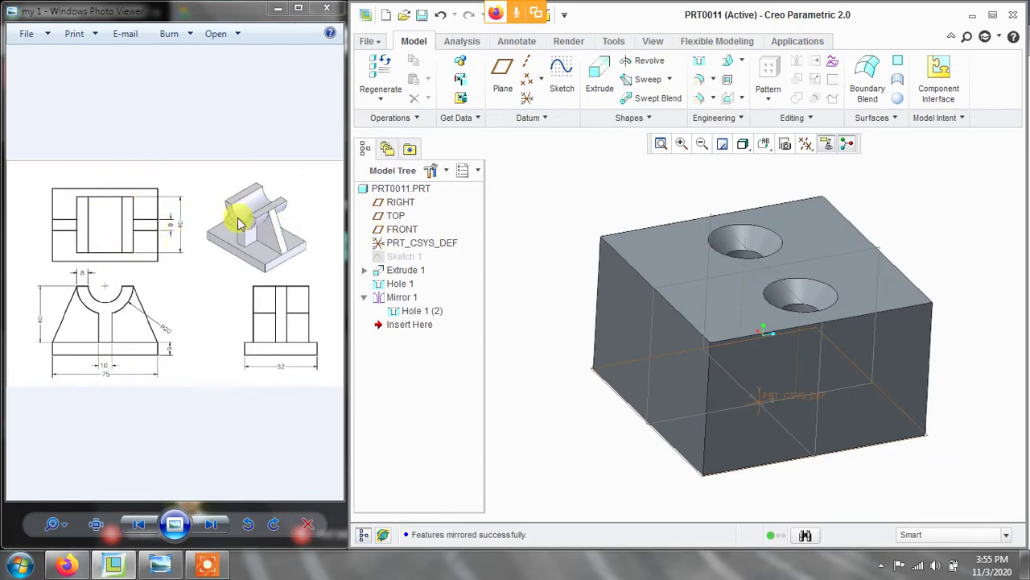
click(368, 41)
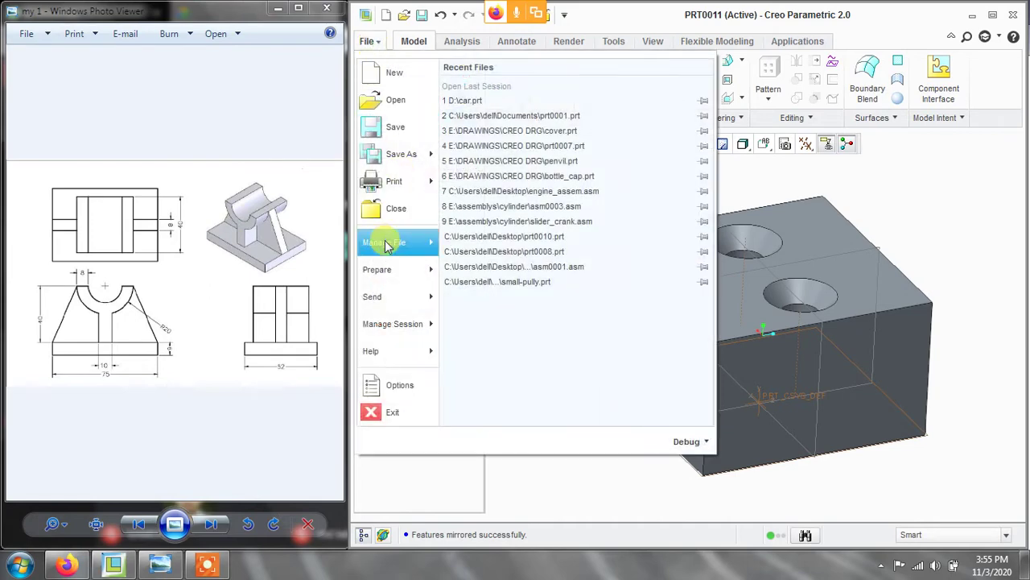
click(388, 207)
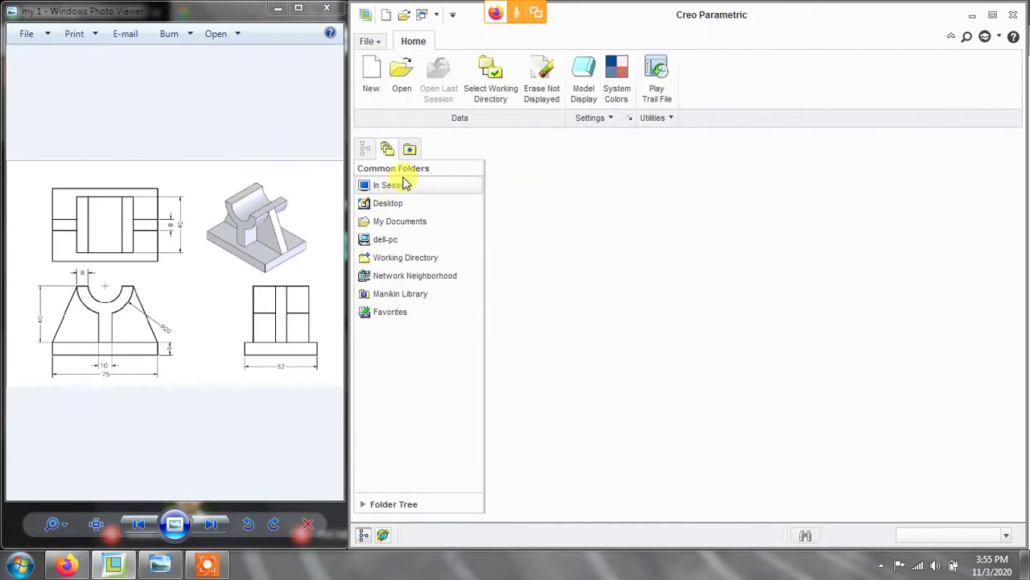
- Set up a new solid part without the default template and try naming it "my 1 model"
click(370, 90)
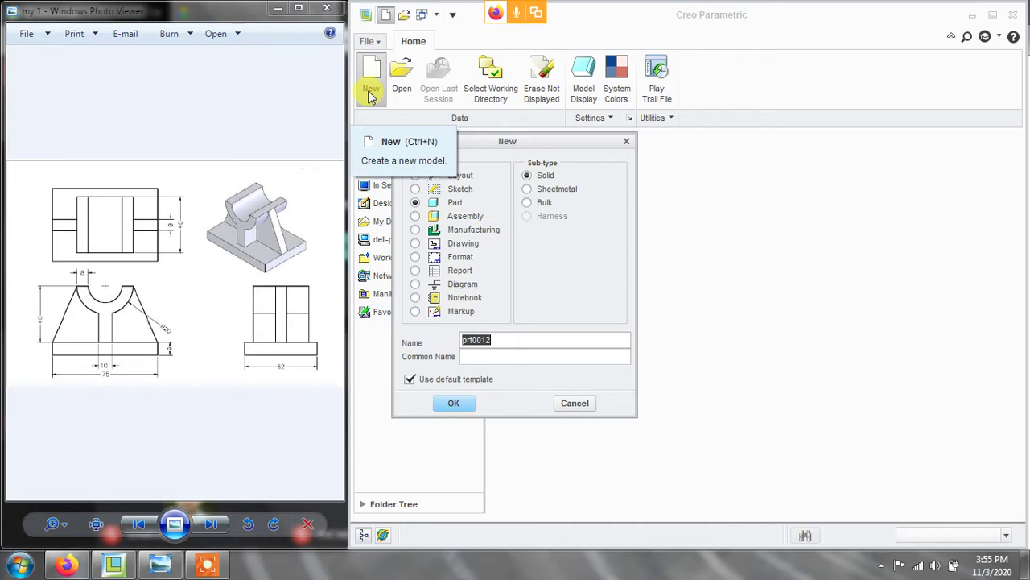
text(my 1 model)
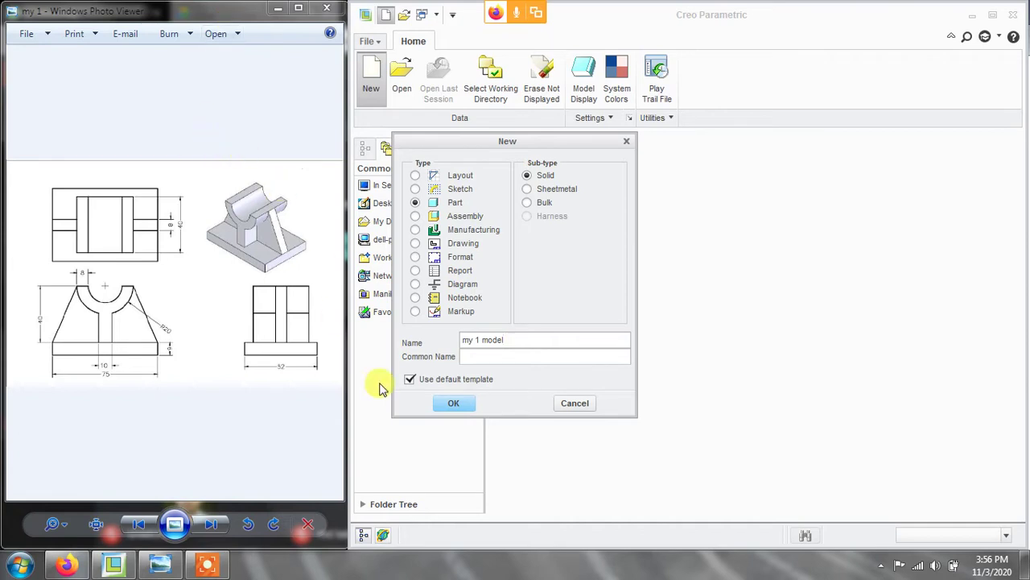
click(409, 379)
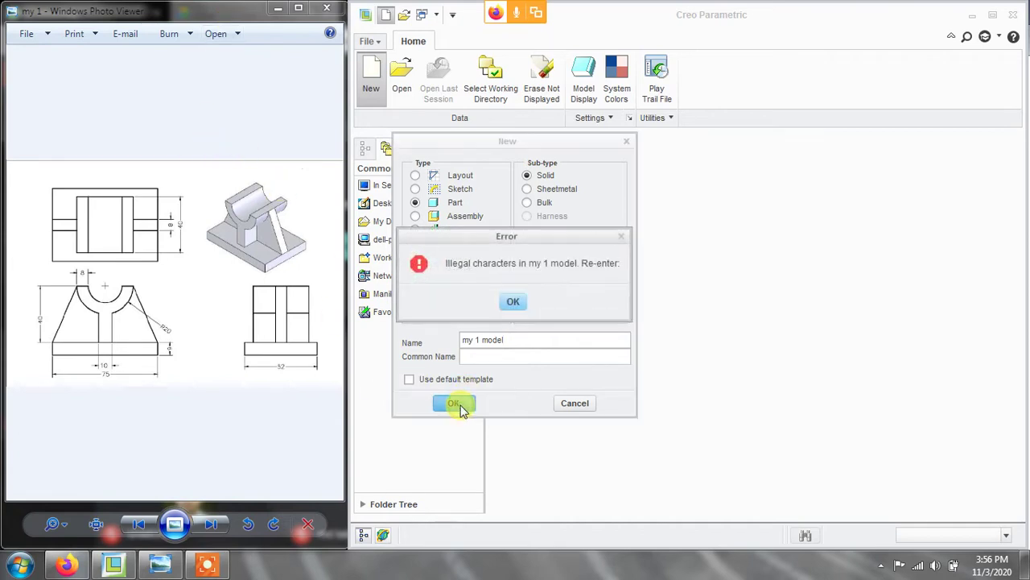
click(515, 305)
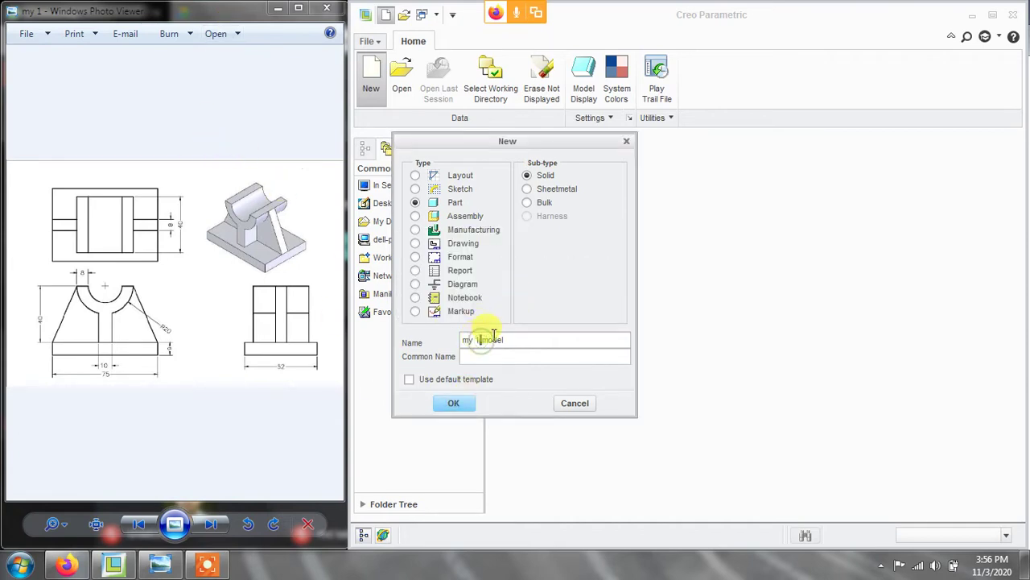
- Try "my model" as the name of the new part
key(BackSpace)
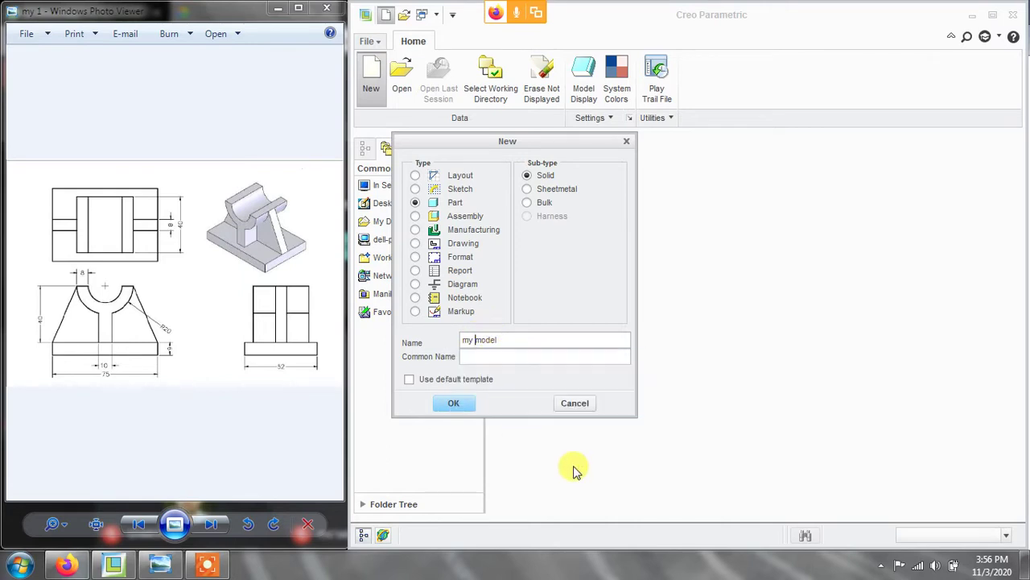
click(448, 402)
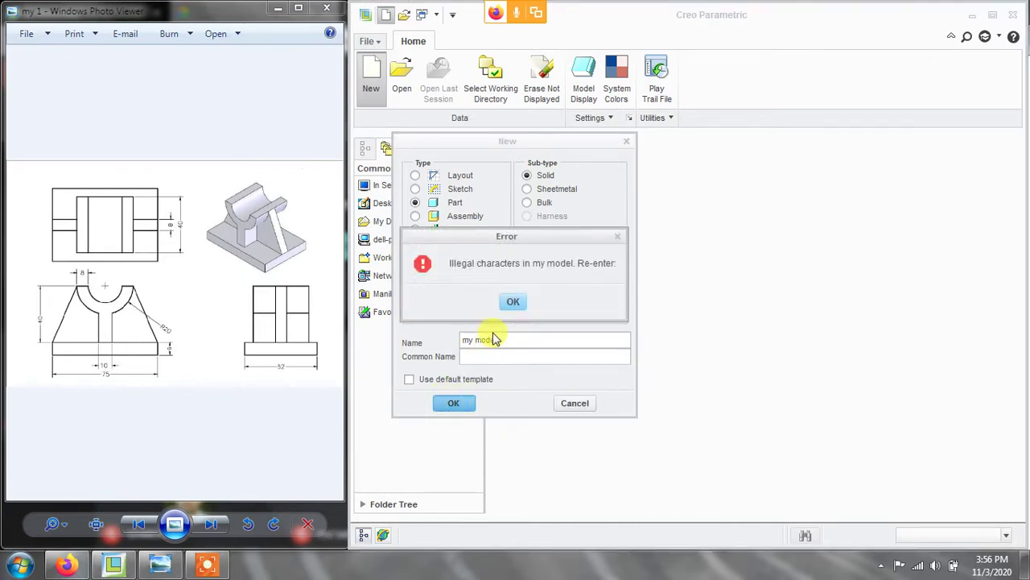
click(512, 303)
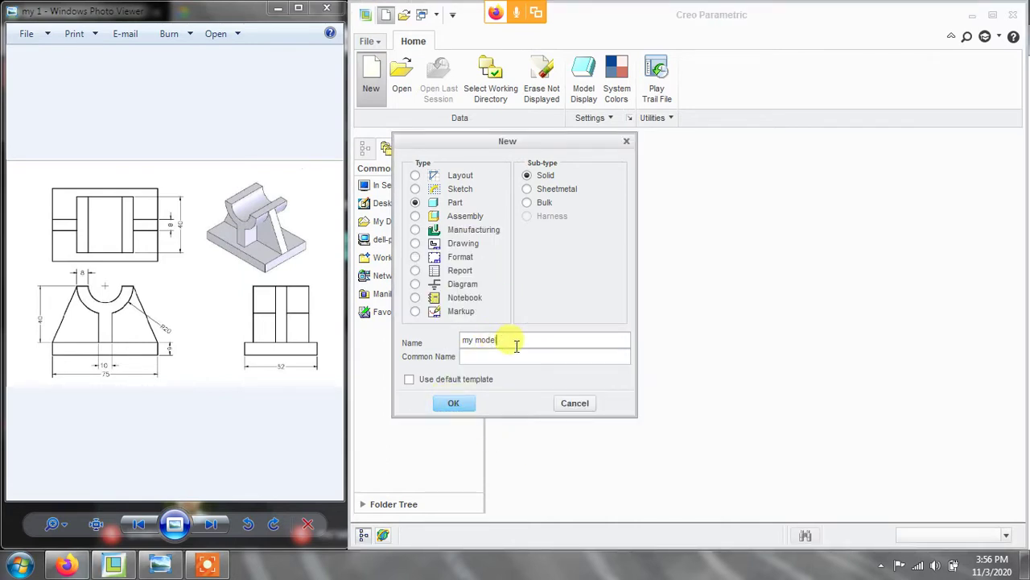
- Name the new part "rec" and create it from the mmns_part_solid template
key(BackSpace)
key(BackSpace)
key(BackSpace)
key(BackSpace)
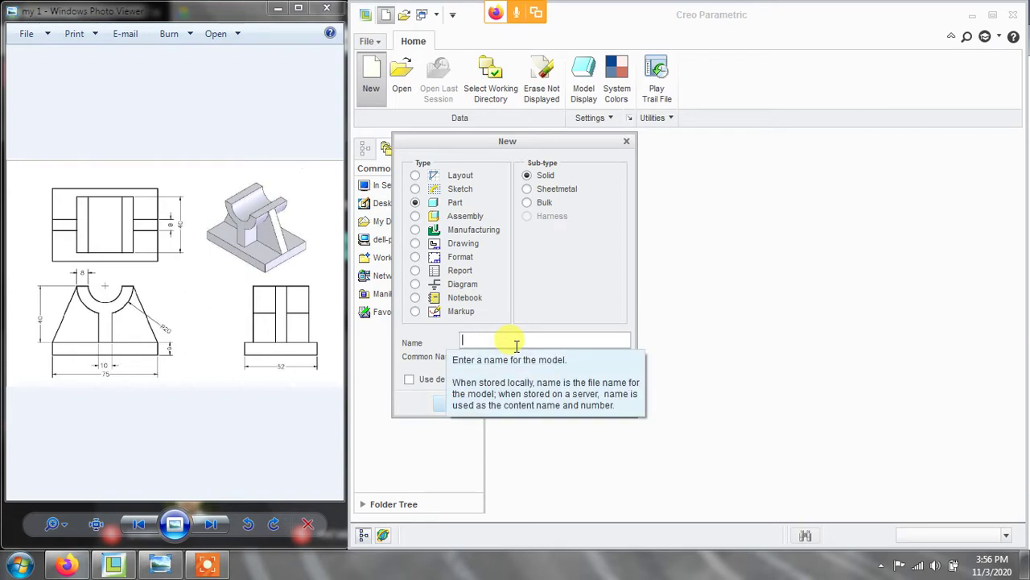
text(rec)
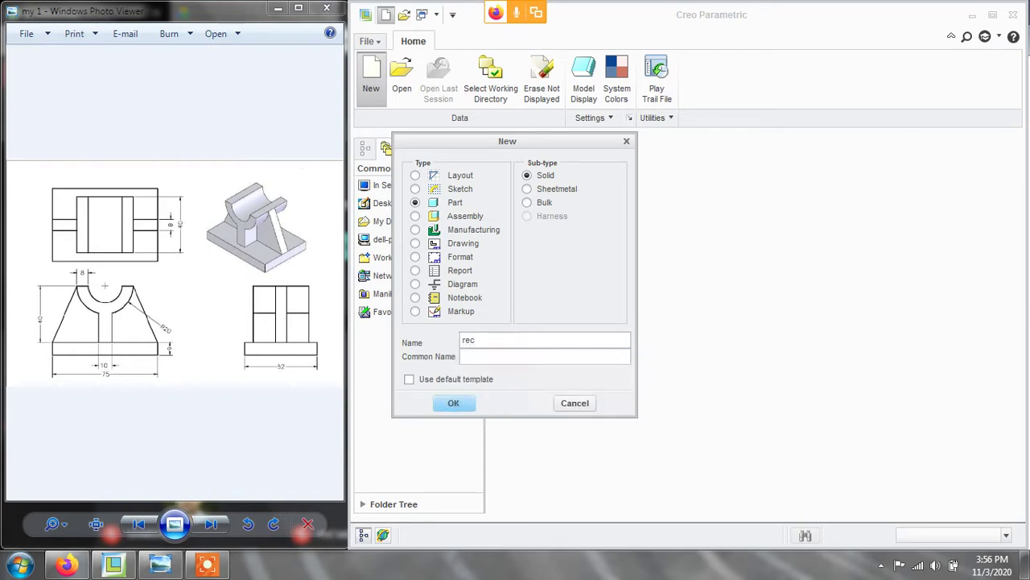
click(447, 403)
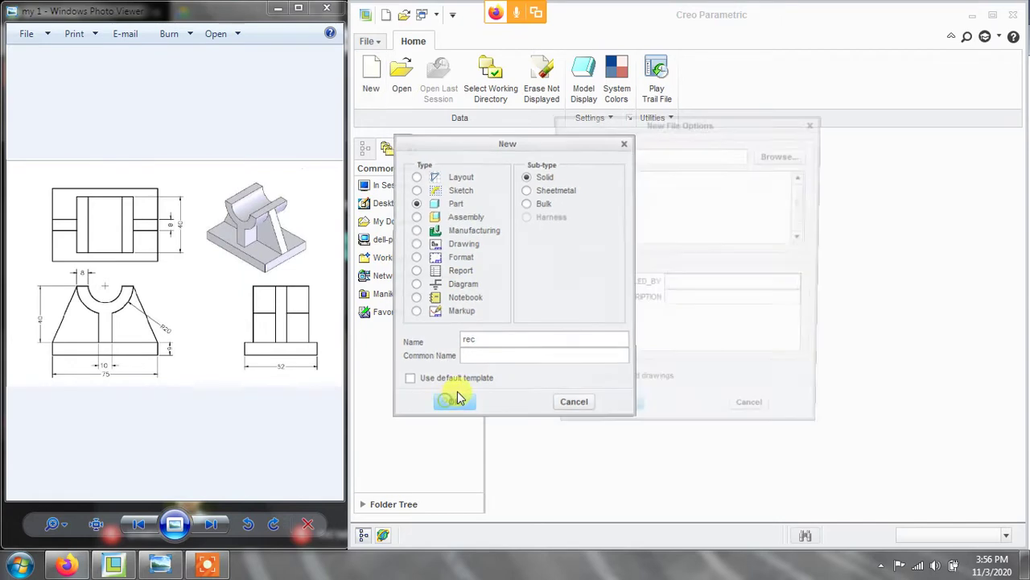
drag(806, 185, 803, 210)
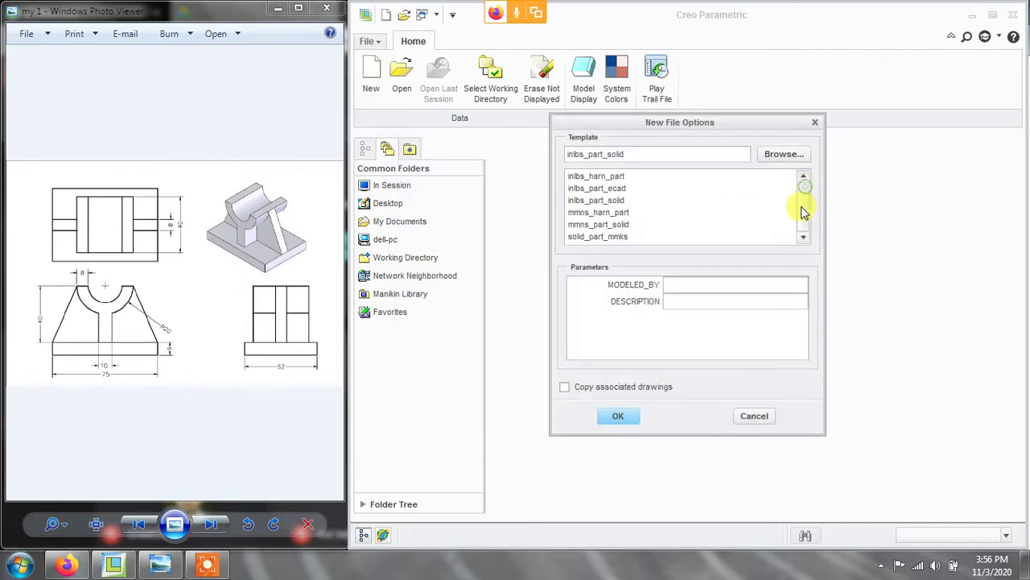
click(600, 225)
click(618, 416)
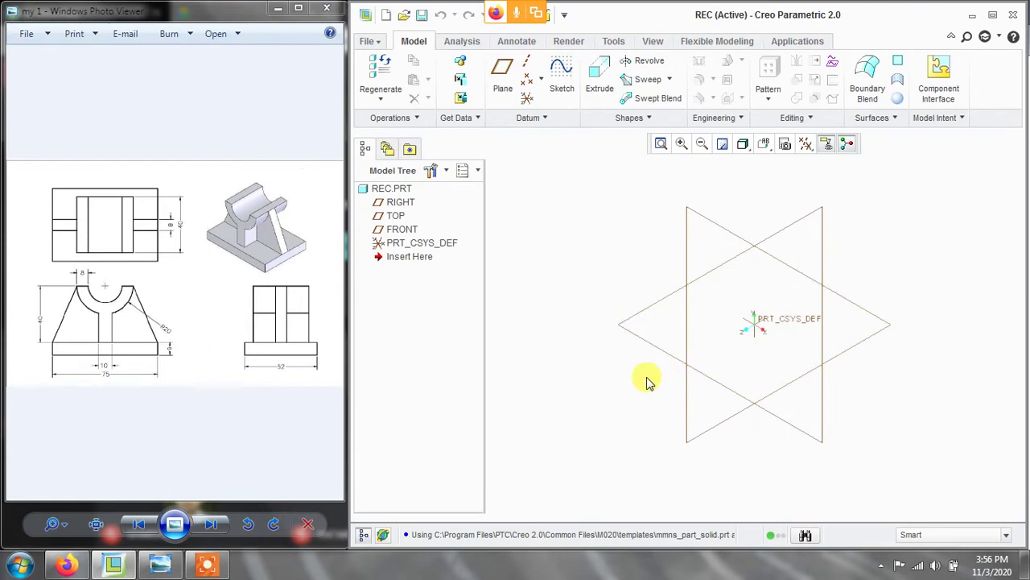
- Start a sketch on the TOP datum plane and orient the view parallel to the sketch plane
mouse_move(647, 346)
middle_down()
mouse_move(637, 335)
mouse_move(550, 366)
middle_up()
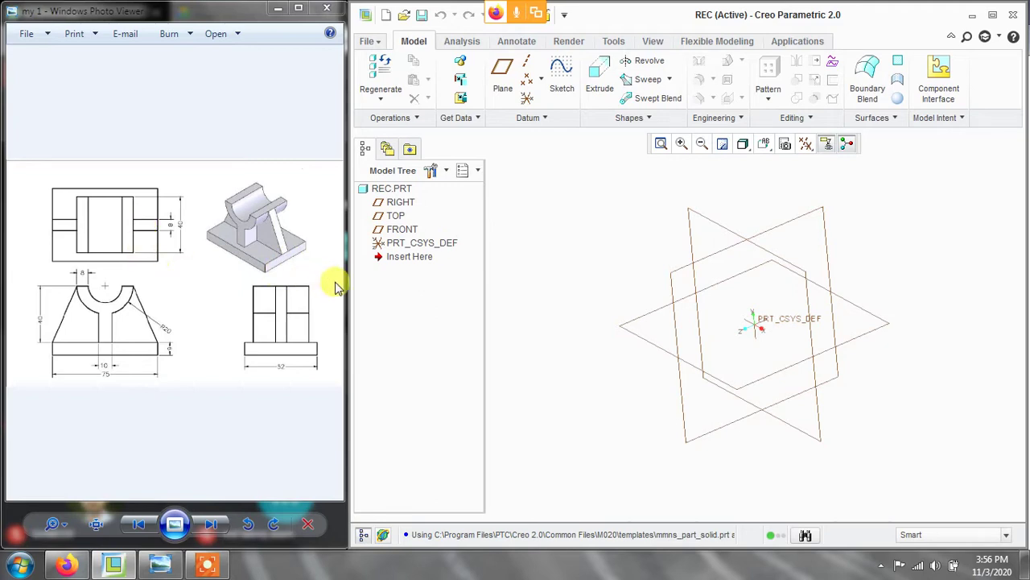
middle_drag(617, 297, 631, 274)
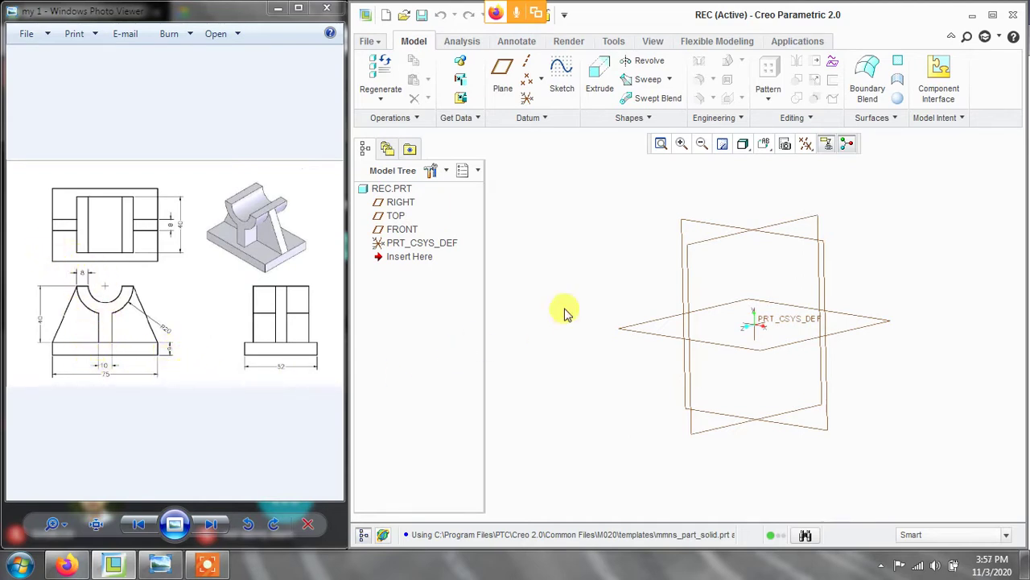
click(558, 72)
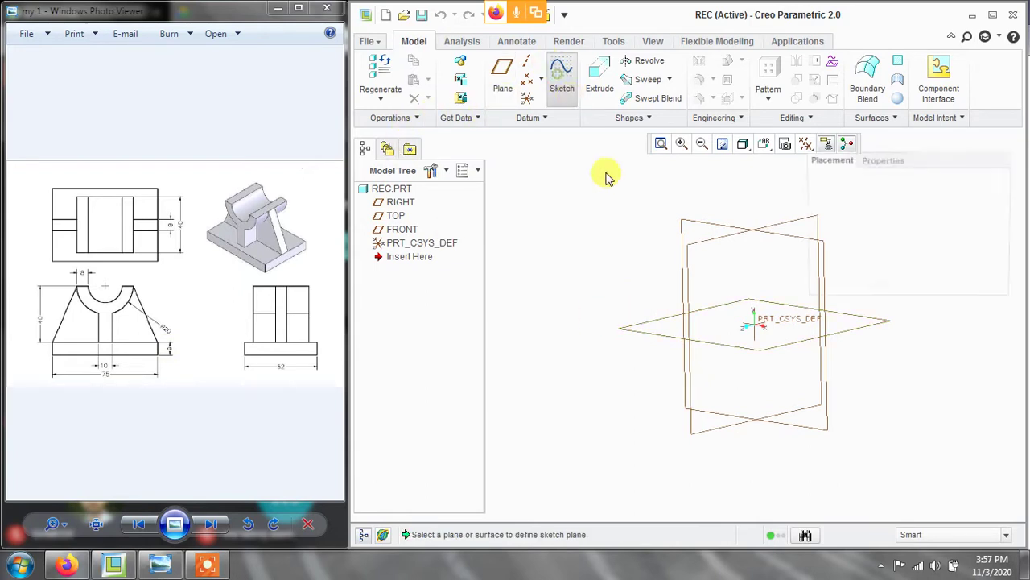
click(646, 330)
click(947, 318)
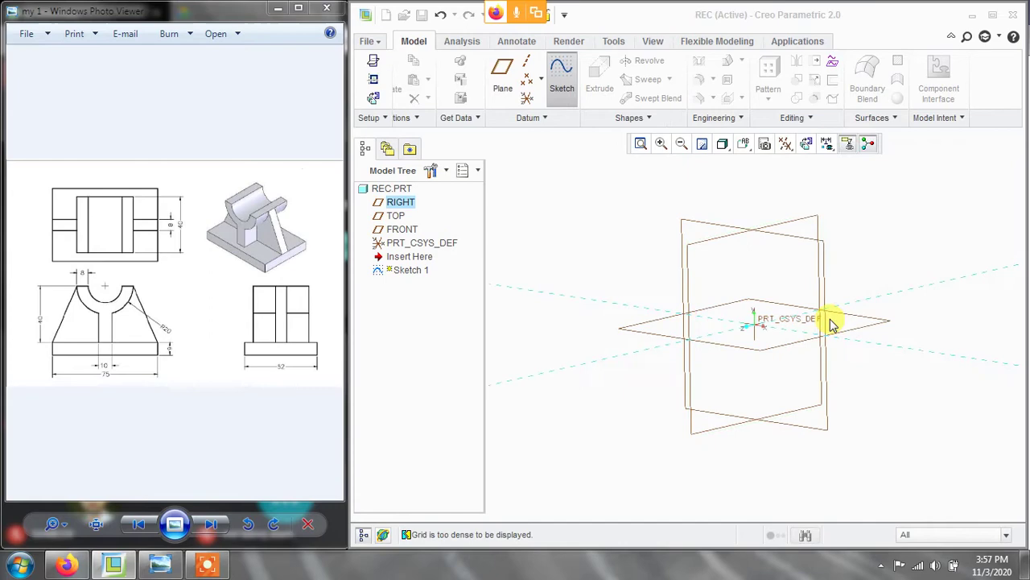
click(788, 143)
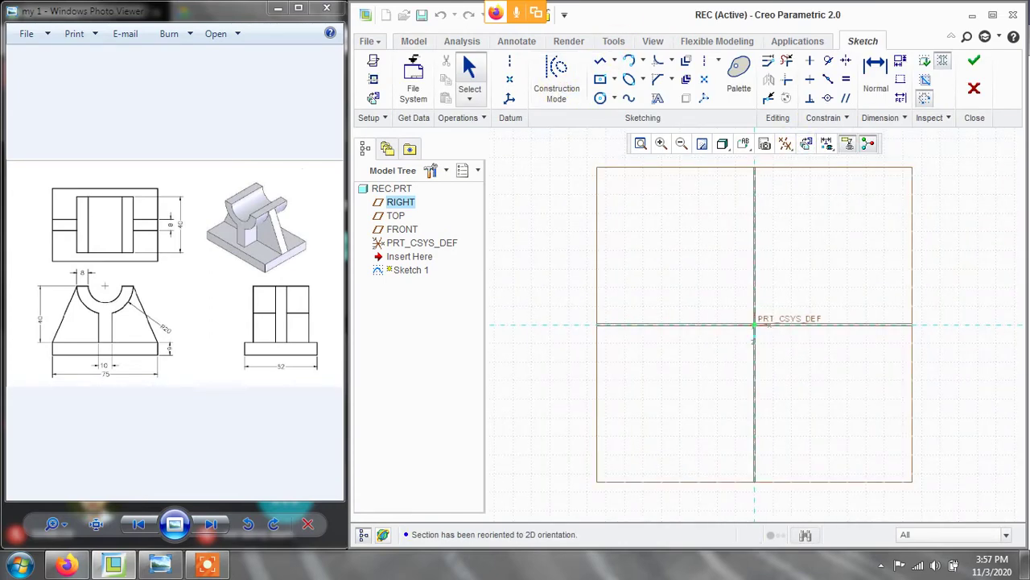
- Sketch a center rectangle about 249 mm wide, centred on the sketch origin
click(616, 79)
click(618, 136)
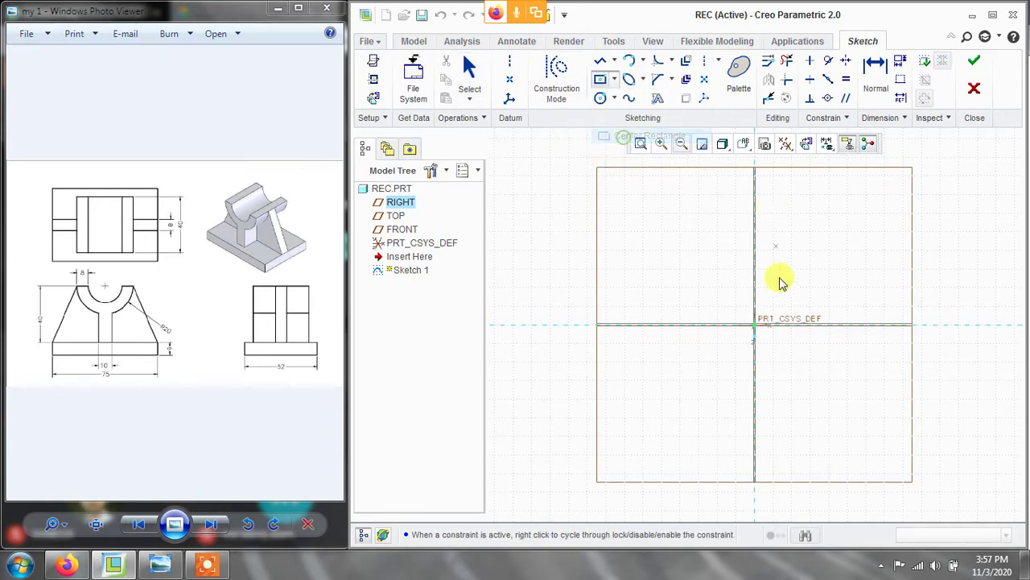
click(757, 326)
click(833, 274)
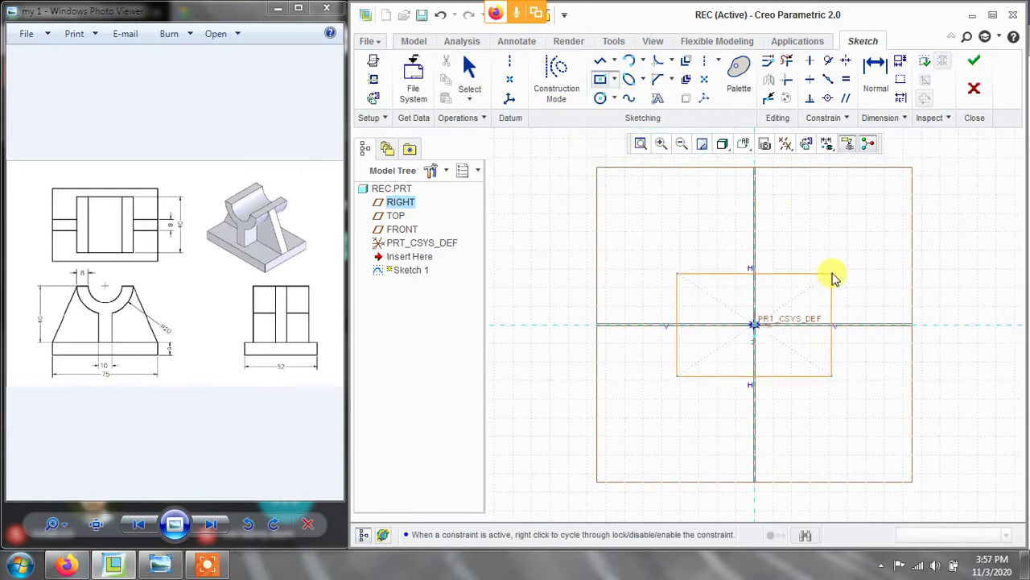
- Dimension the rectangle's horizontal width and set it to 75 mm
click(876, 81)
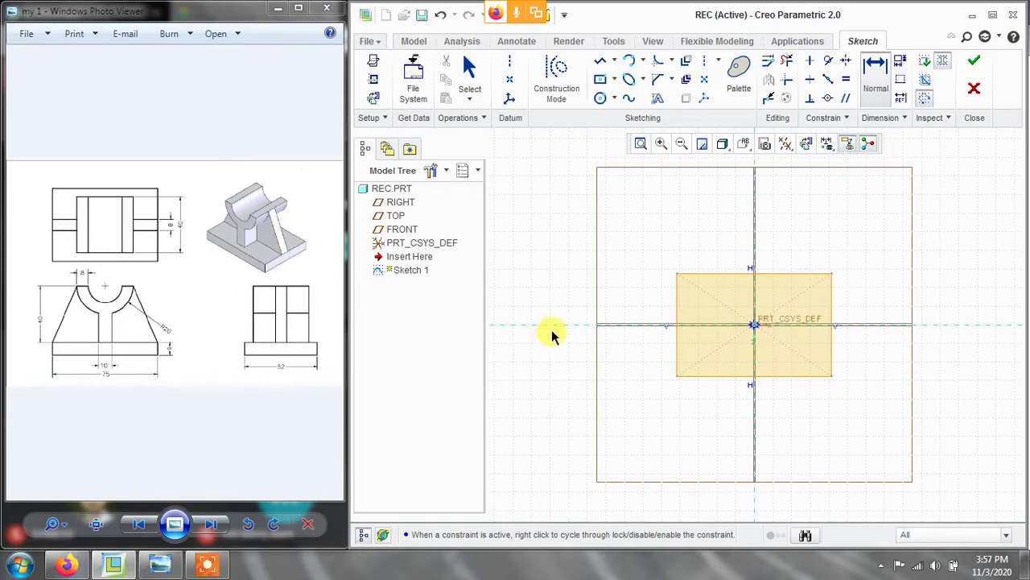
click(718, 273)
middle_click(723, 240)
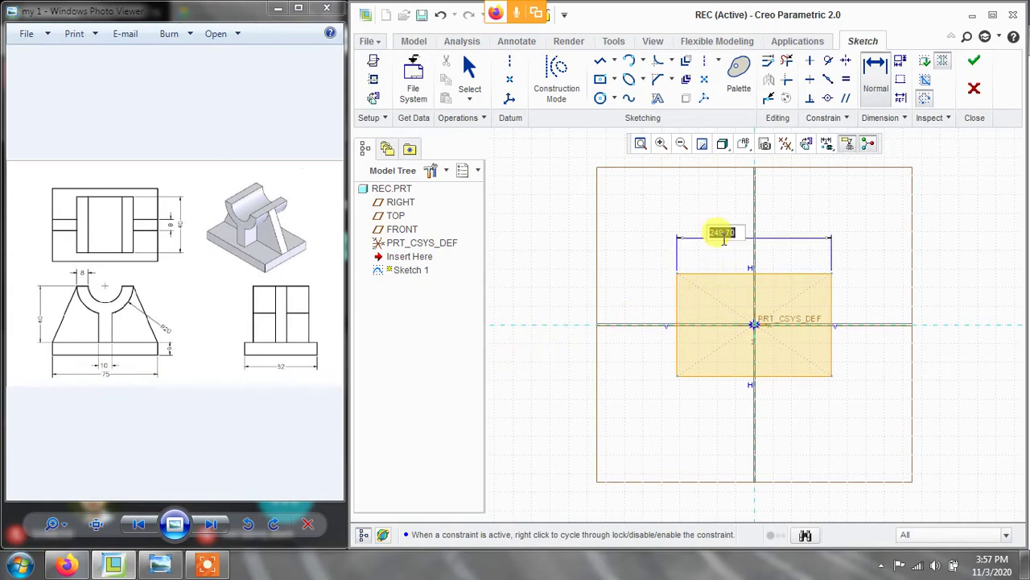
text(75)
key(Return)
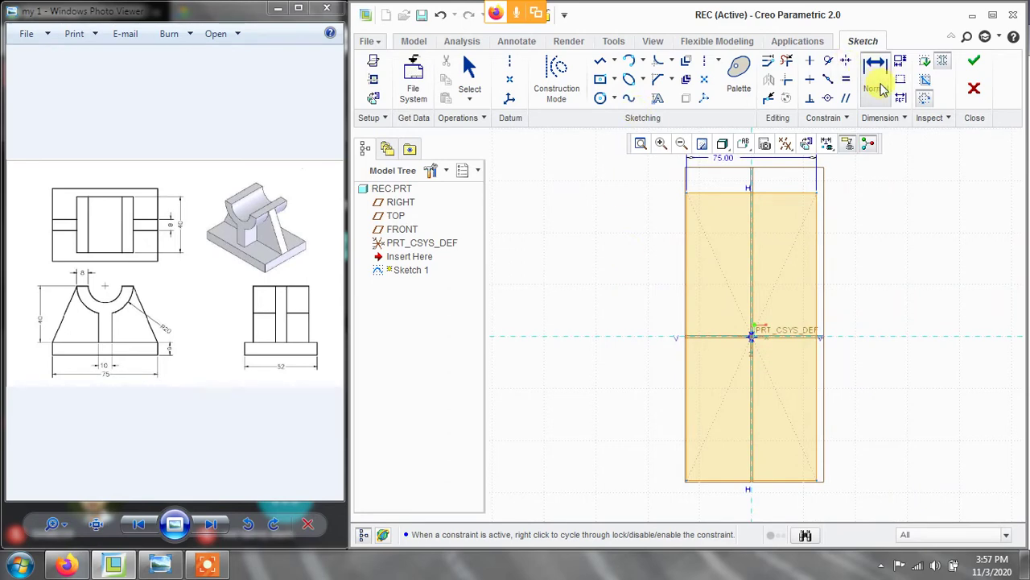
- Dimension the rectangle's vertical side and set it to 52 mm
click(883, 89)
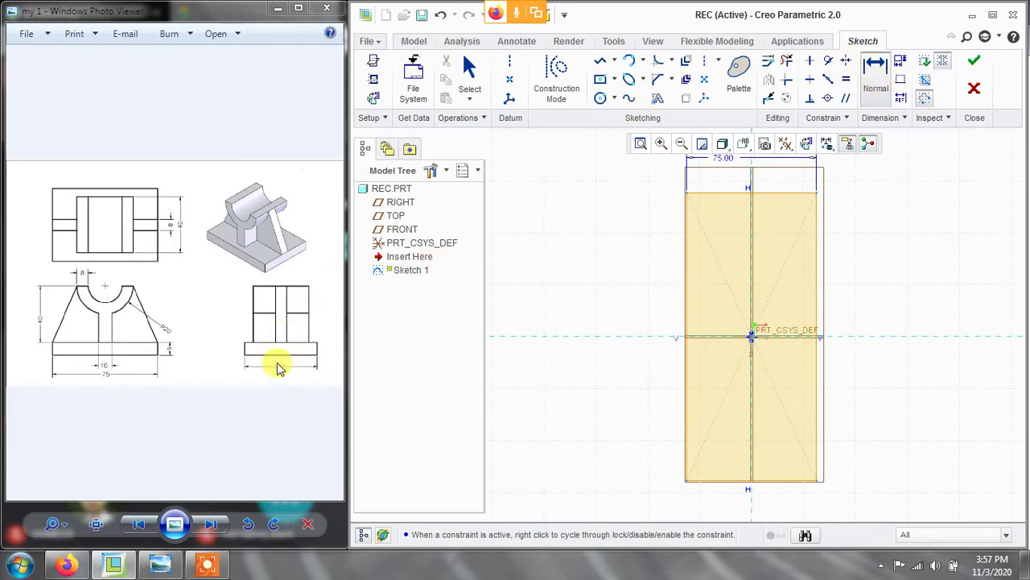
click(687, 312)
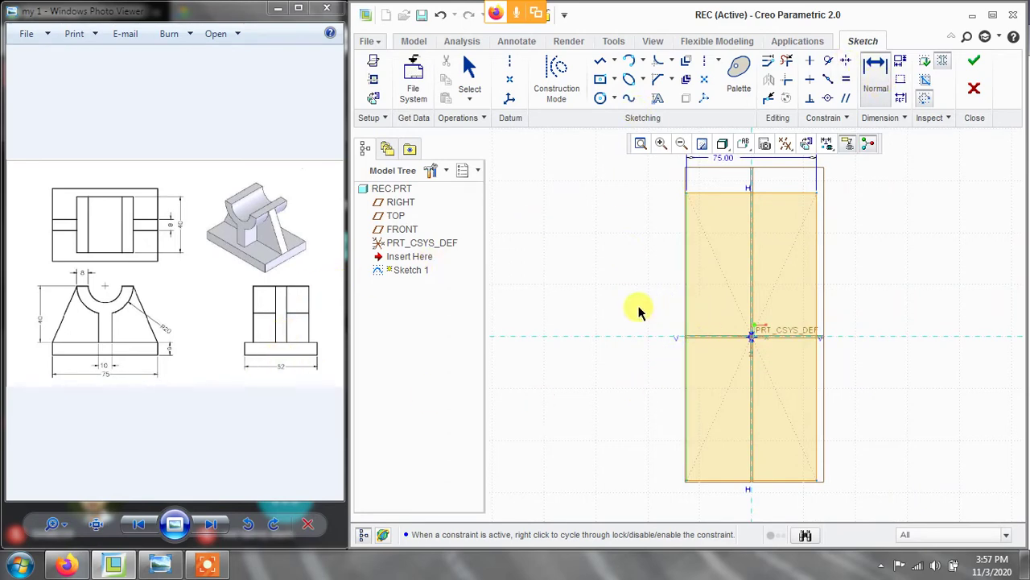
middle_click(636, 300)
text(52)
key(Return)
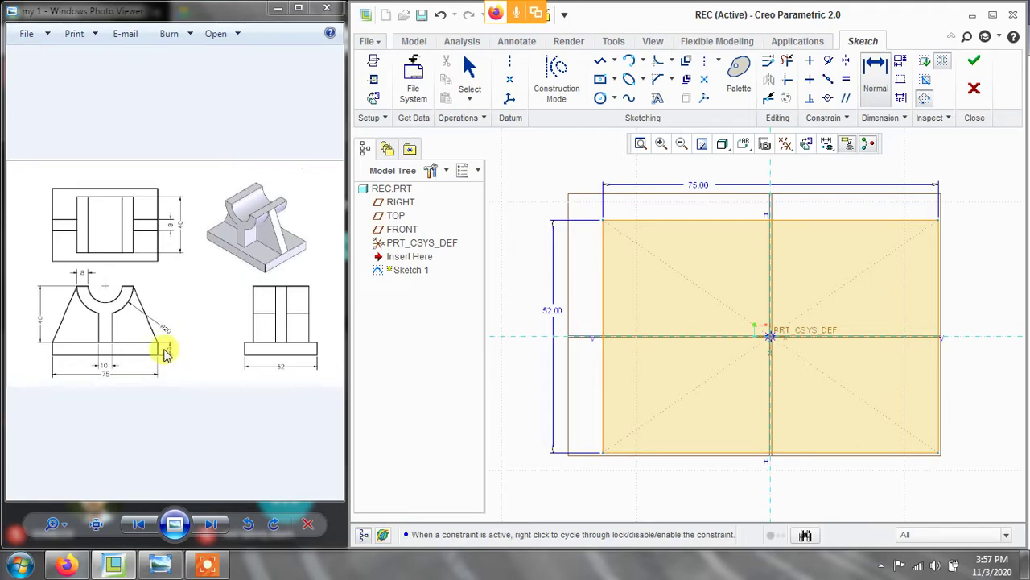
- Check the base thickness on the reference drawing, finish the sketch and extrude the rectangle 6 mm as a solid base plate
scroll(157, 354, up, 3)
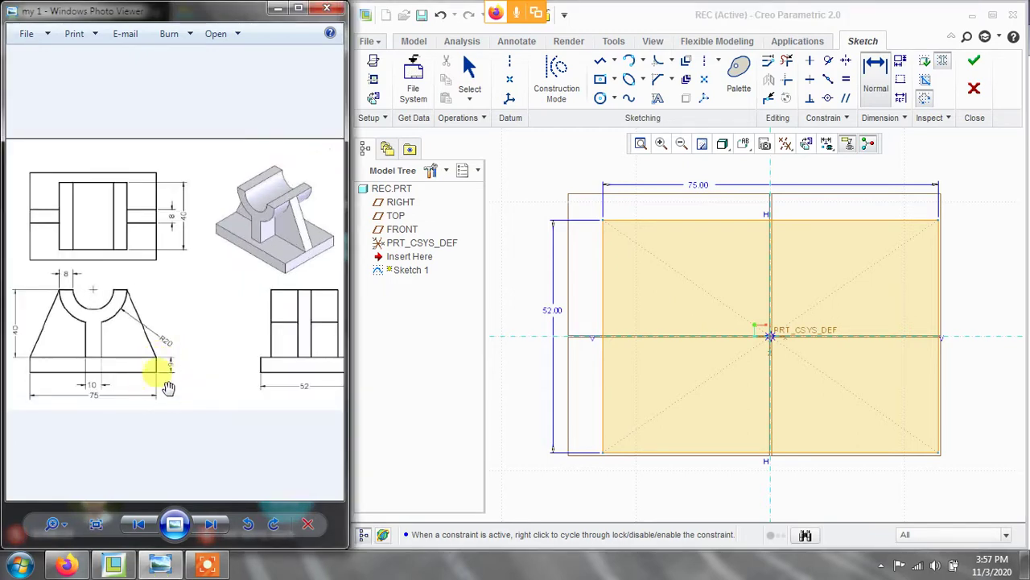
scroll(165, 427, down, 4)
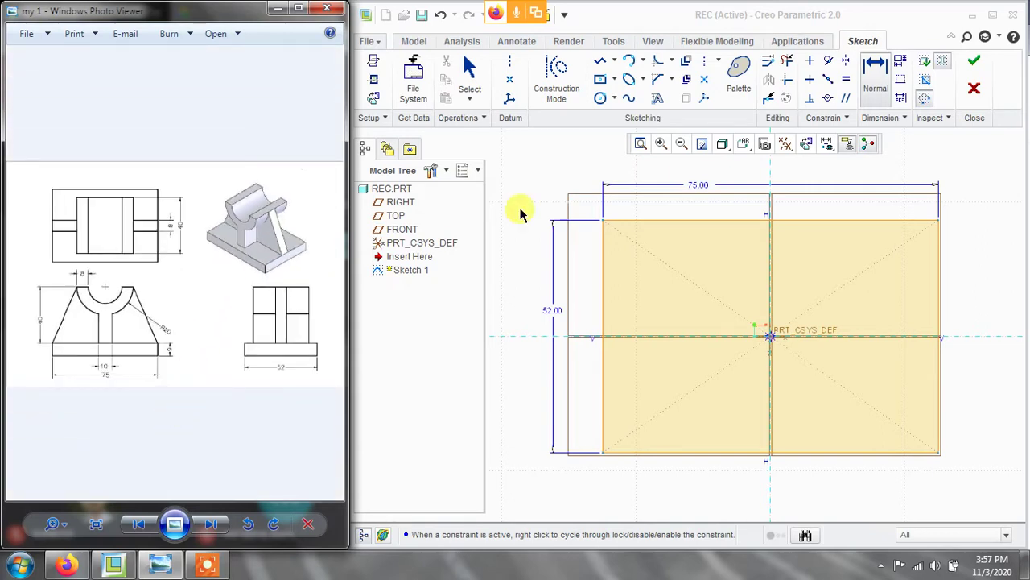
click(974, 60)
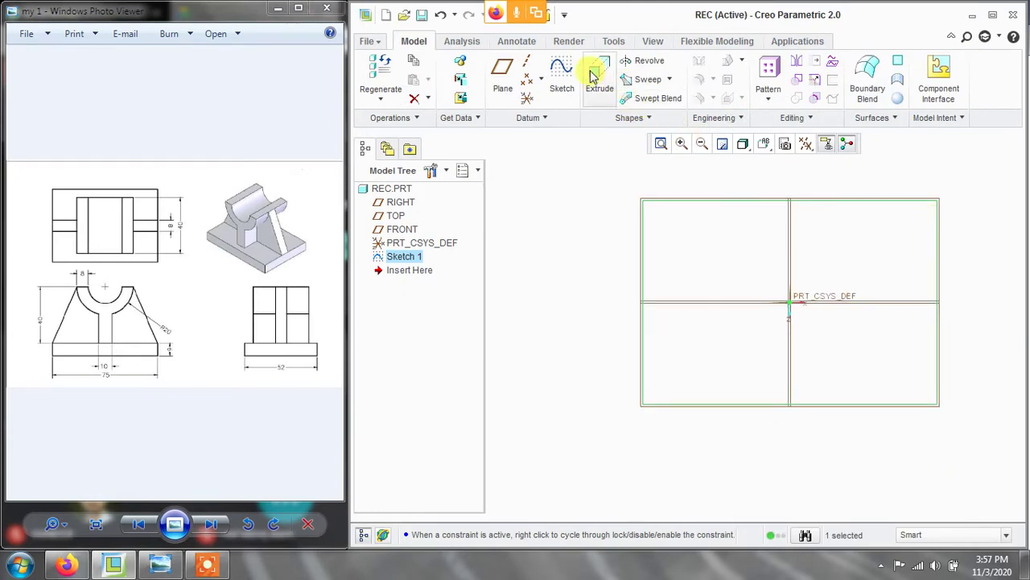
click(600, 75)
middle_drag(792, 254, 788, 236)
drag(481, 81, 361, 91)
text(6)
key(Return)
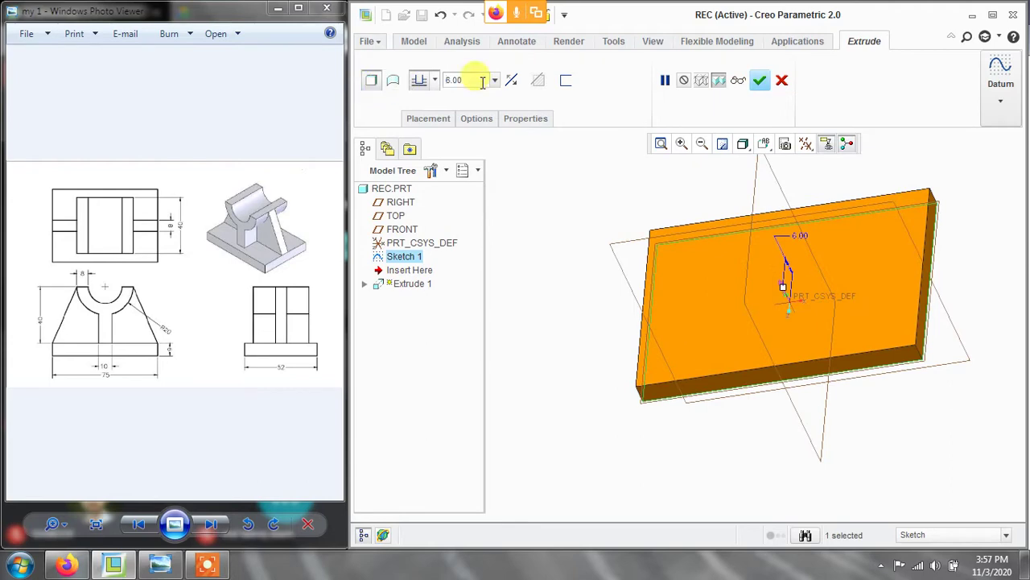
click(761, 78)
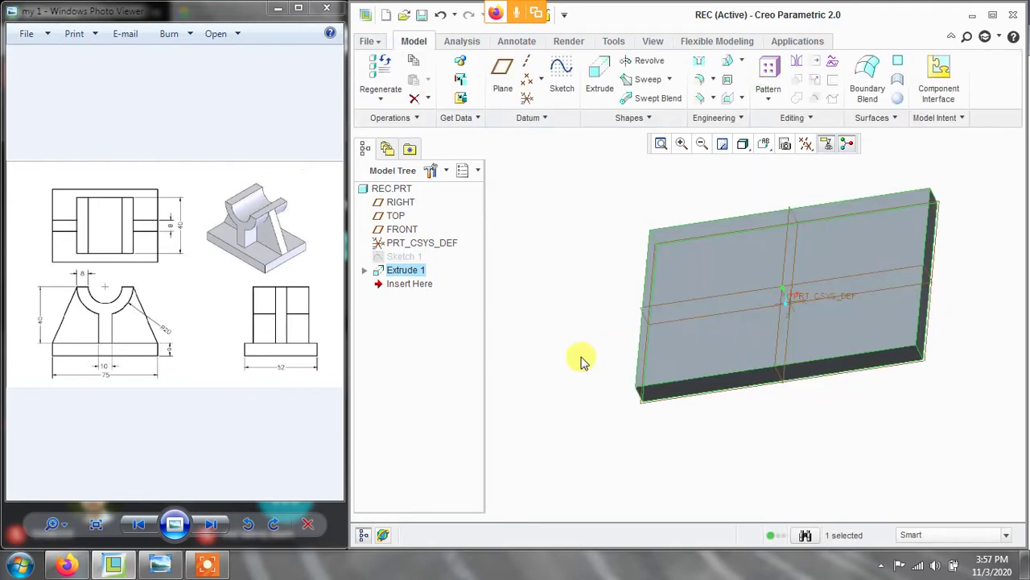
mouse_move(616, 311)
middle_down()
mouse_move(625, 280)
mouse_move(603, 317)
mouse_move(616, 315)
middle_up()
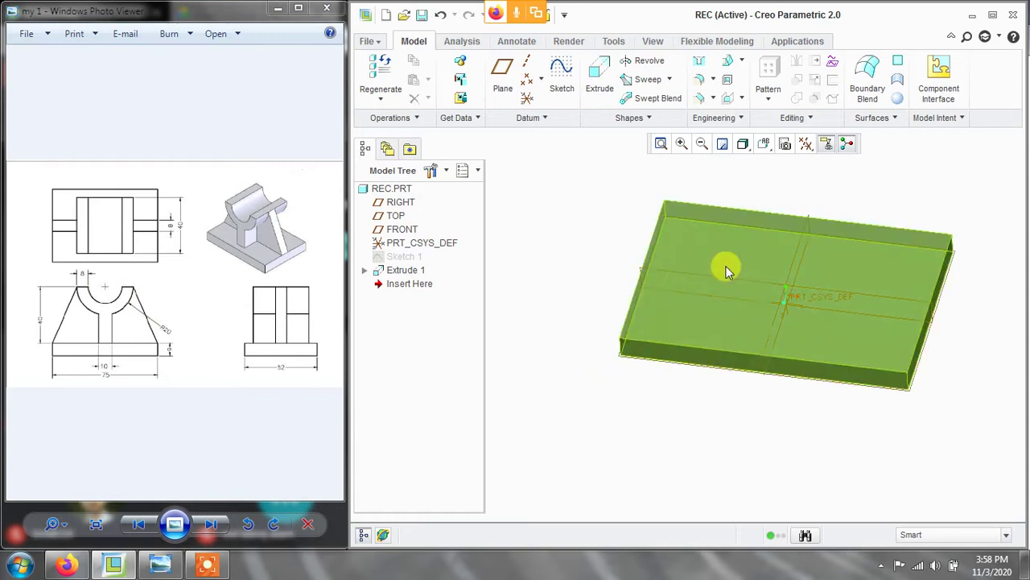
click(742, 98)
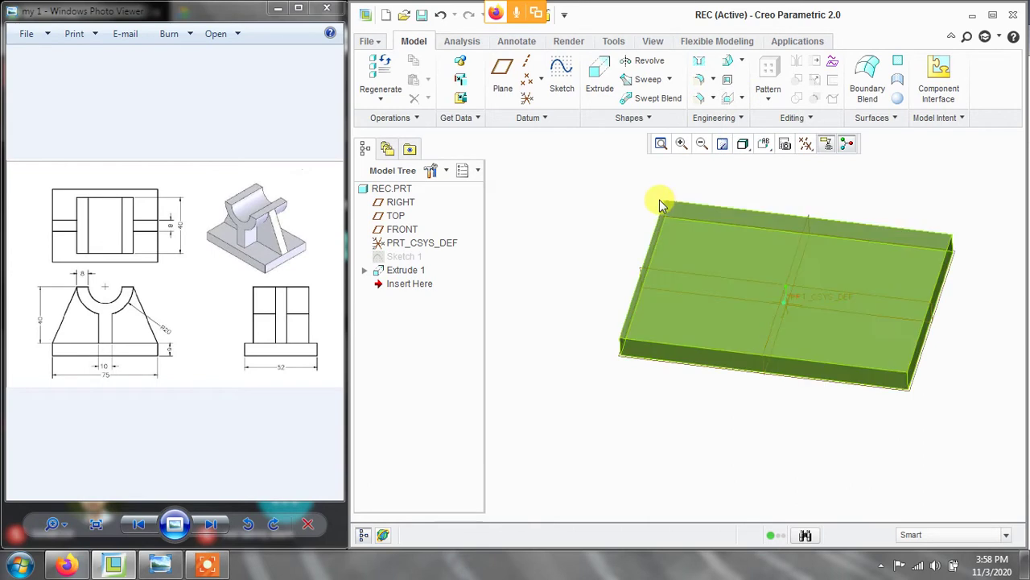
- Start a sketch on the FRONT datum plane with RIGHT as the right-facing reference, and orient the view parallel to it
click(563, 72)
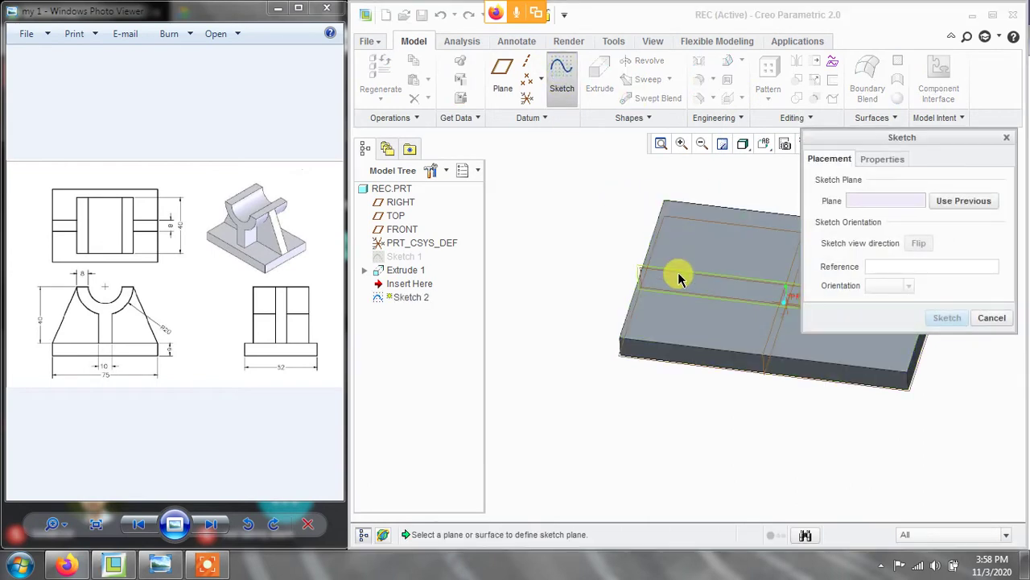
click(672, 266)
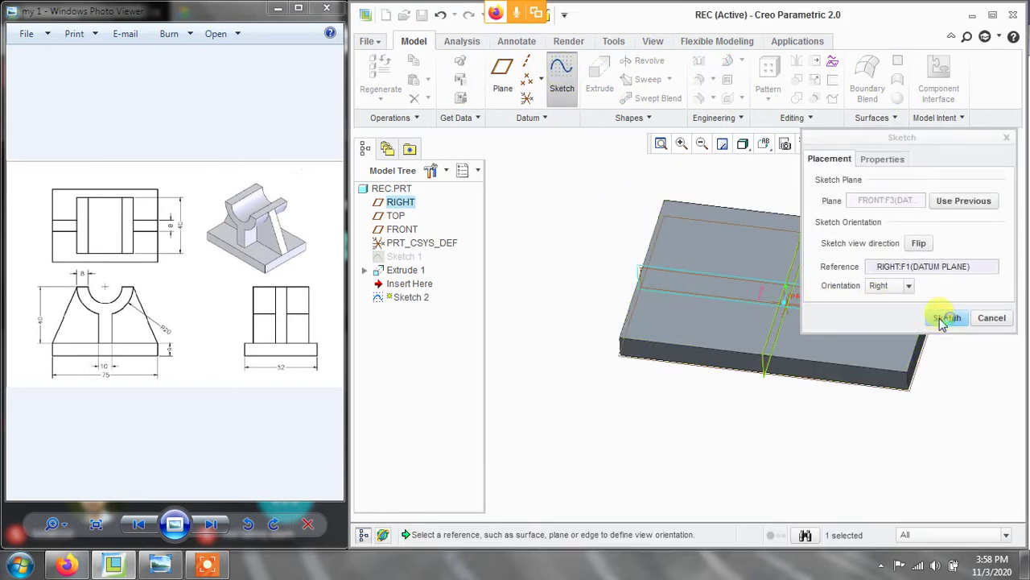
click(947, 318)
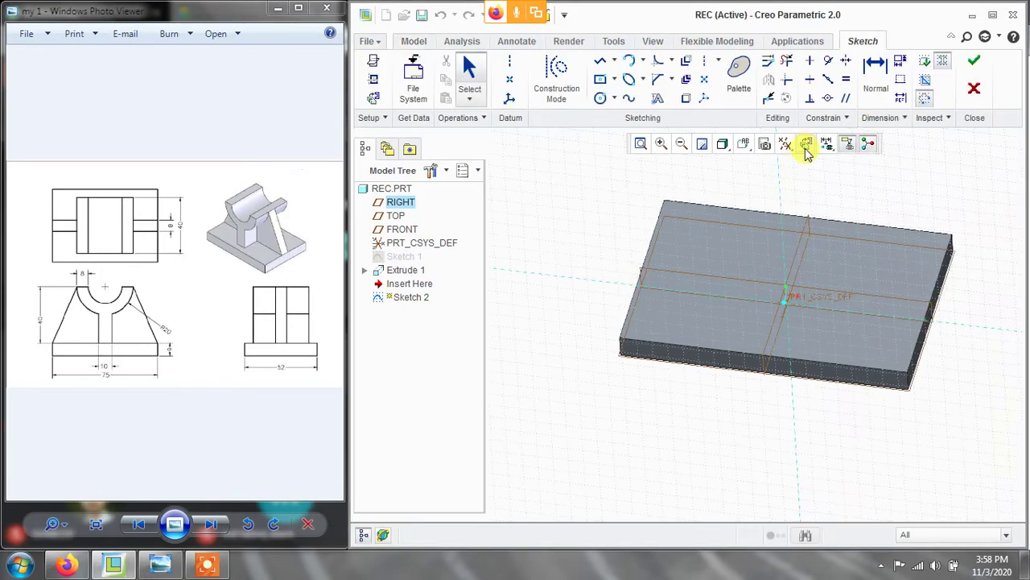
click(805, 143)
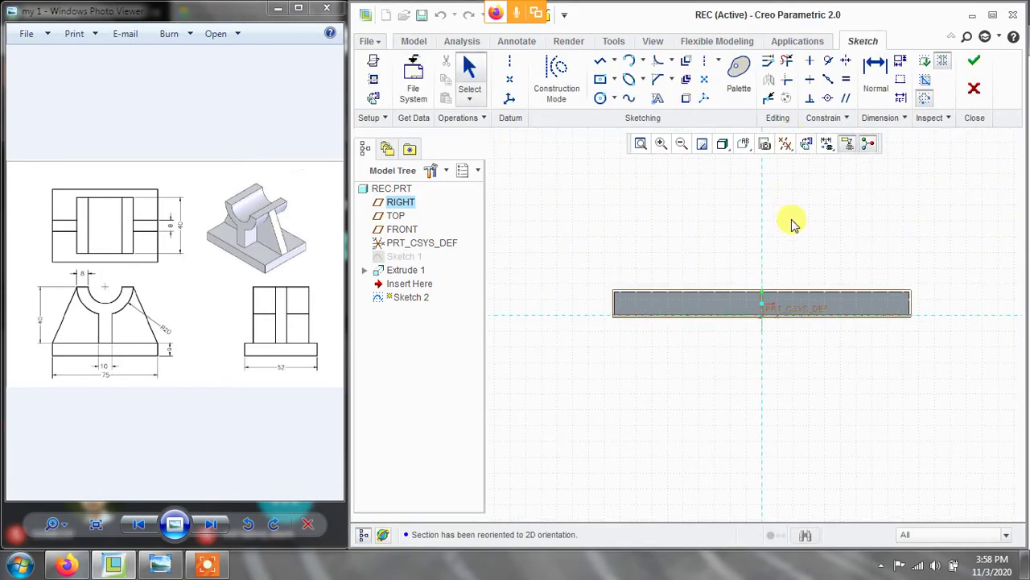
- Project the single top edge of the base plate into the sketch
click(685, 99)
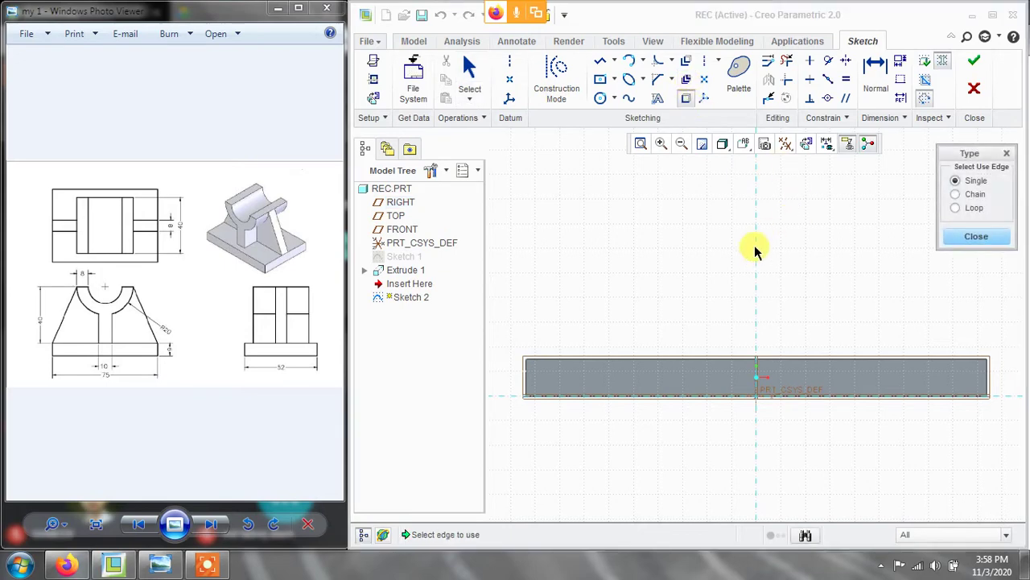
click(696, 360)
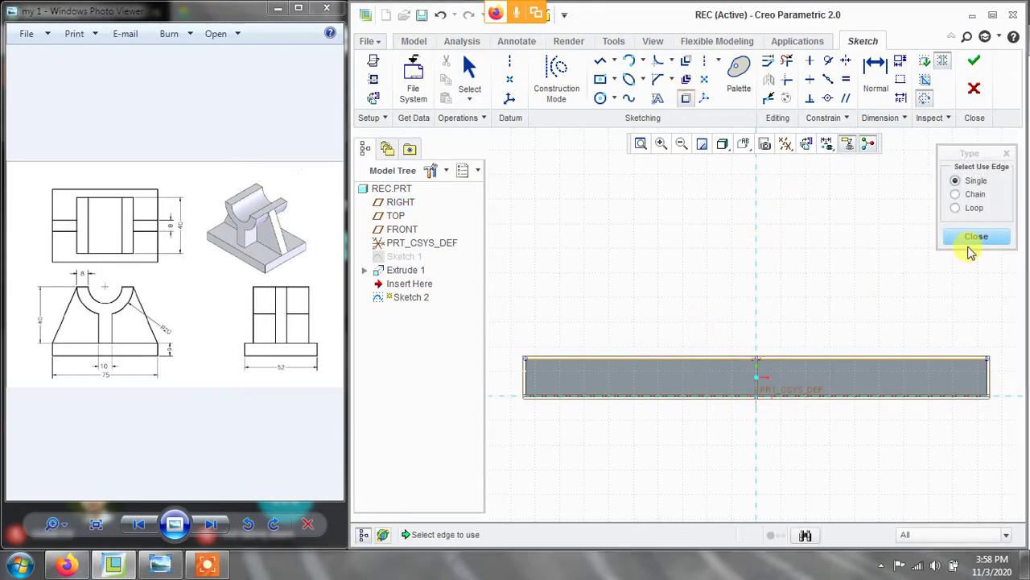
click(970, 235)
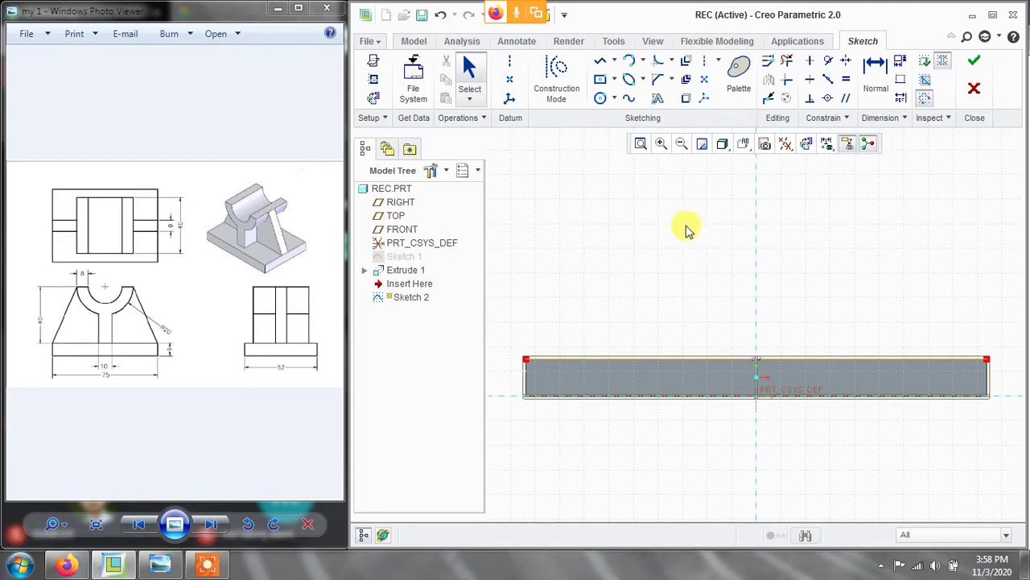
- Sketch two concentric circles, about 5 mm and 8 mm in radius, centred on the vertical reference line above the base plate
click(601, 100)
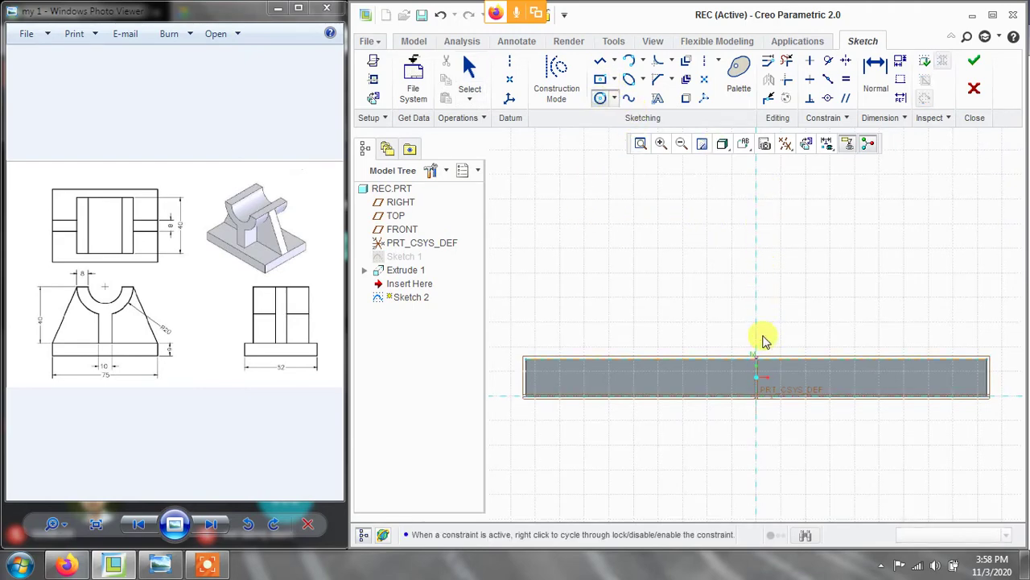
click(756, 207)
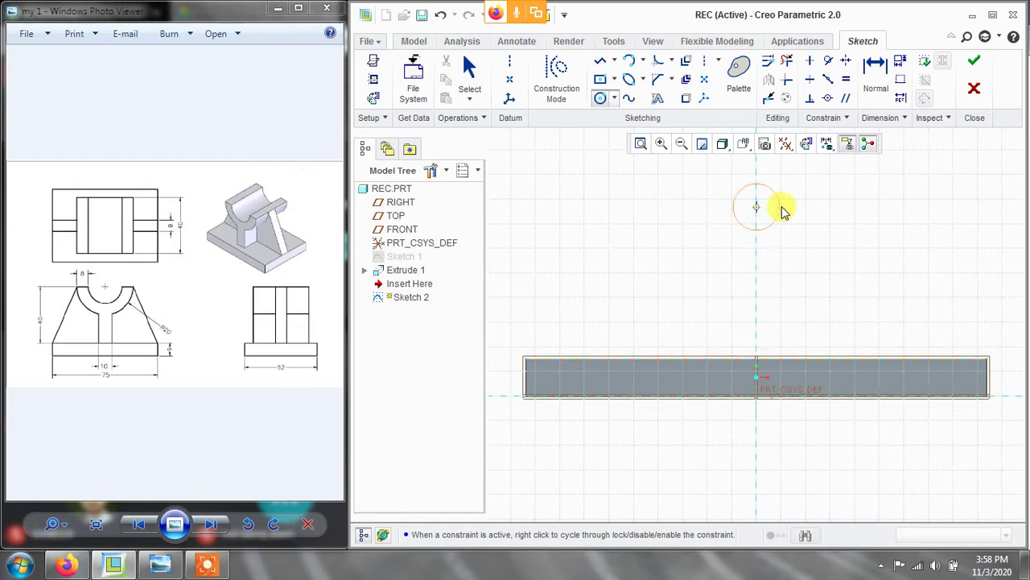
click(757, 207)
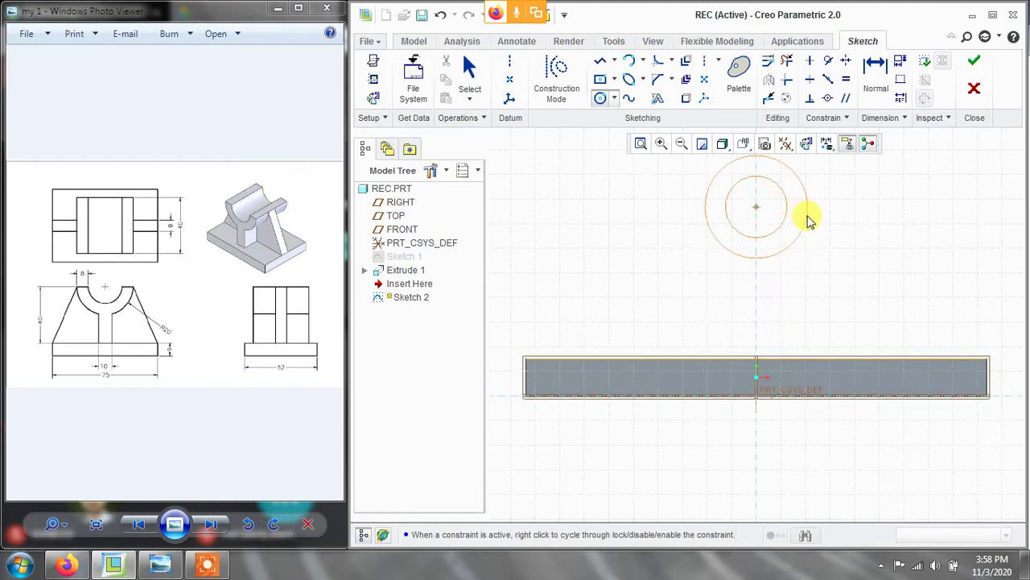
click(808, 215)
middle_click(869, 232)
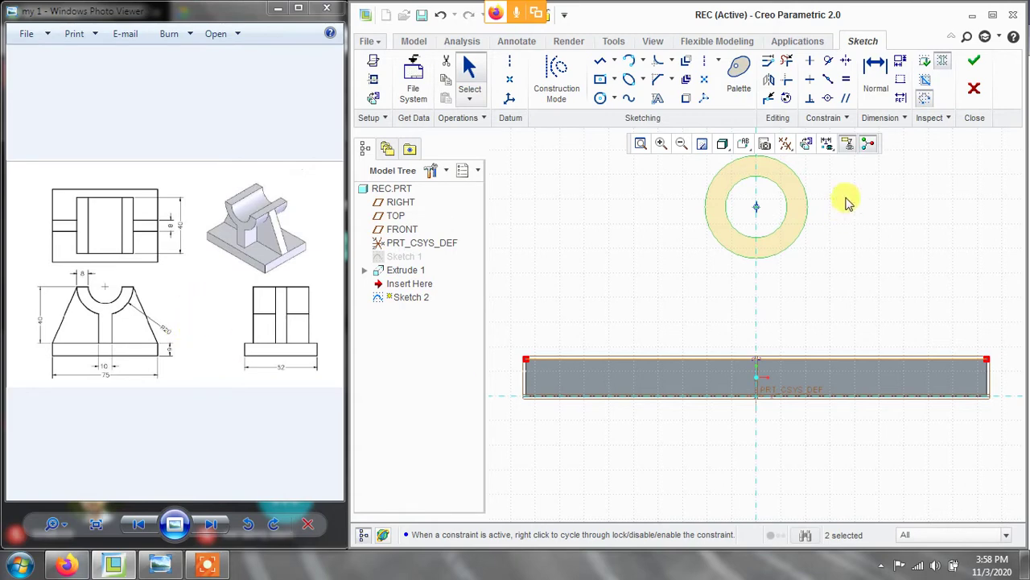
- Dimension the outer circle's radius and set it to 20 mm
click(878, 71)
click(801, 238)
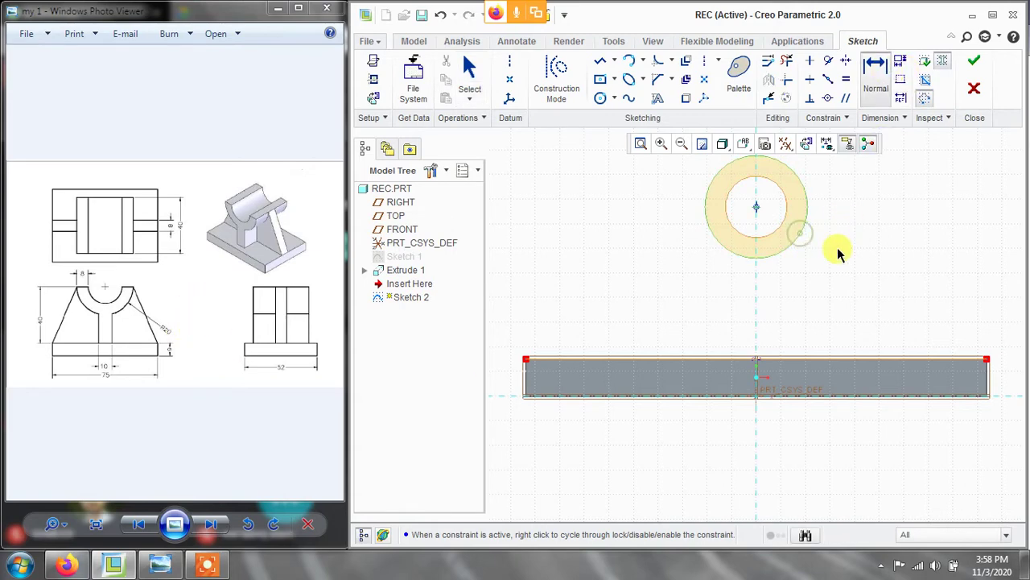
middle_click(857, 250)
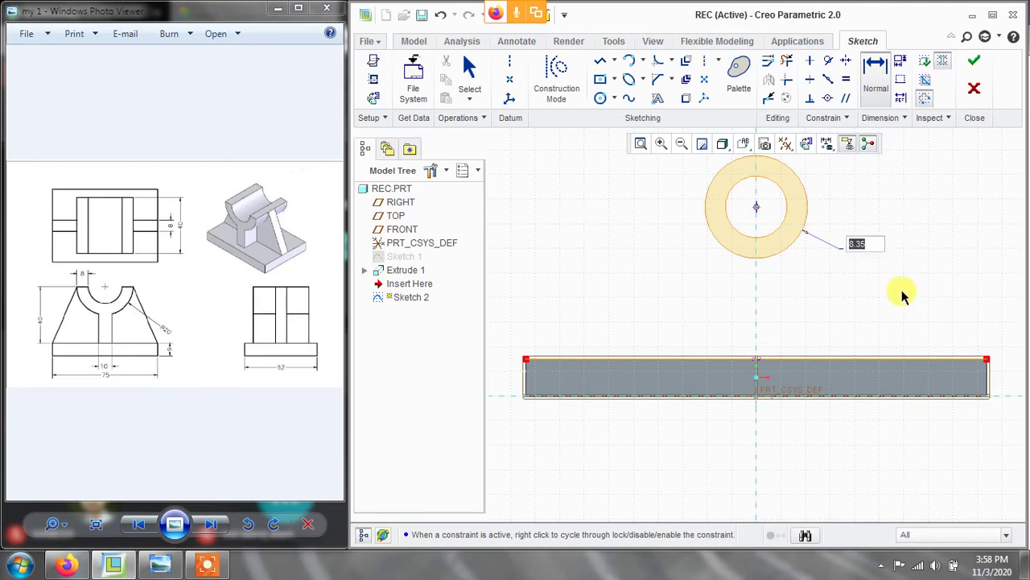
text(20)
key(Return)
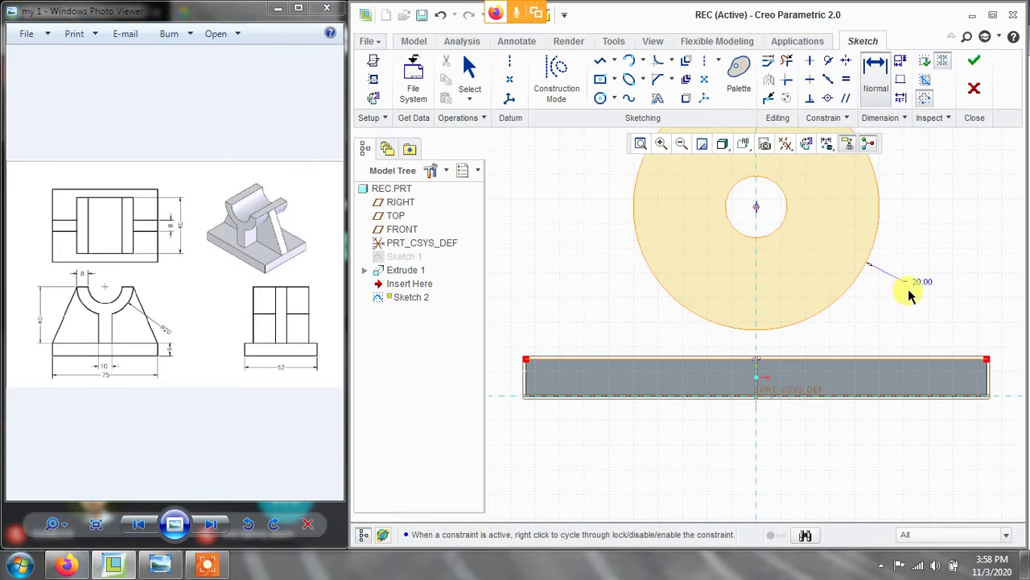
- Dimension the inner circle's radius and set it to 12 mm
scroll(904, 241, up, 3)
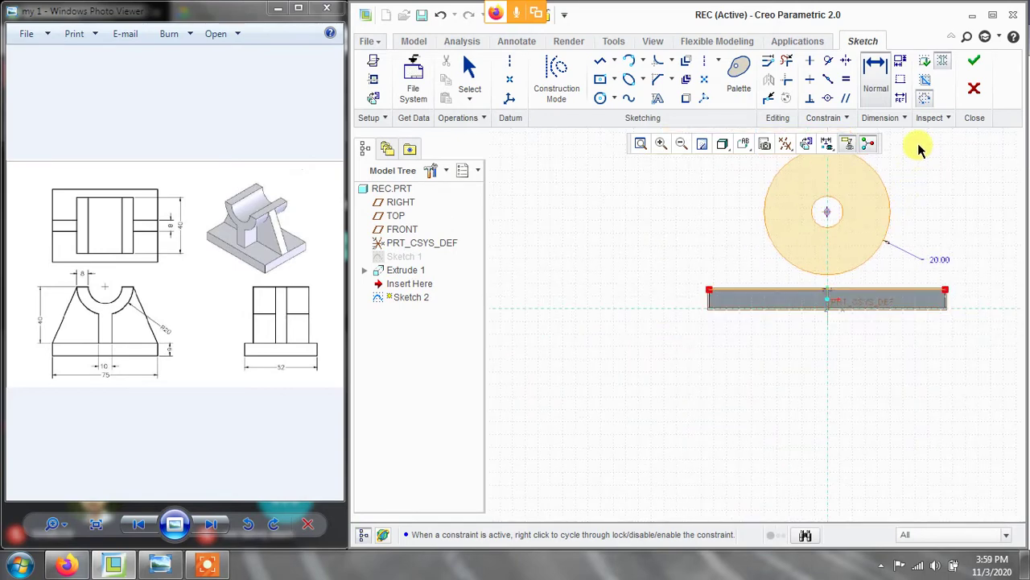
scroll(920, 149, down, 1)
click(825, 229)
middle_click(924, 221)
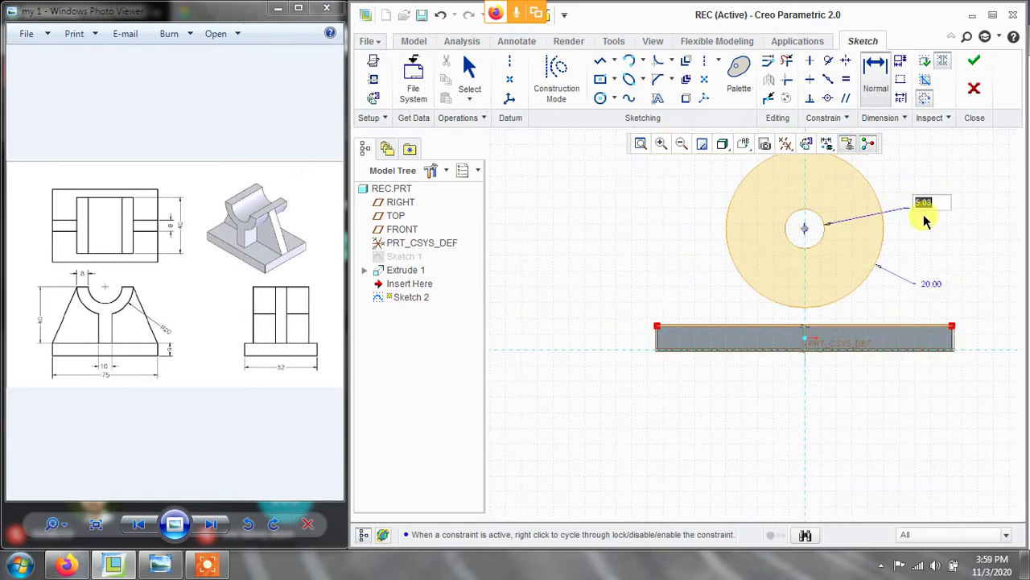
text(12)
key(Return)
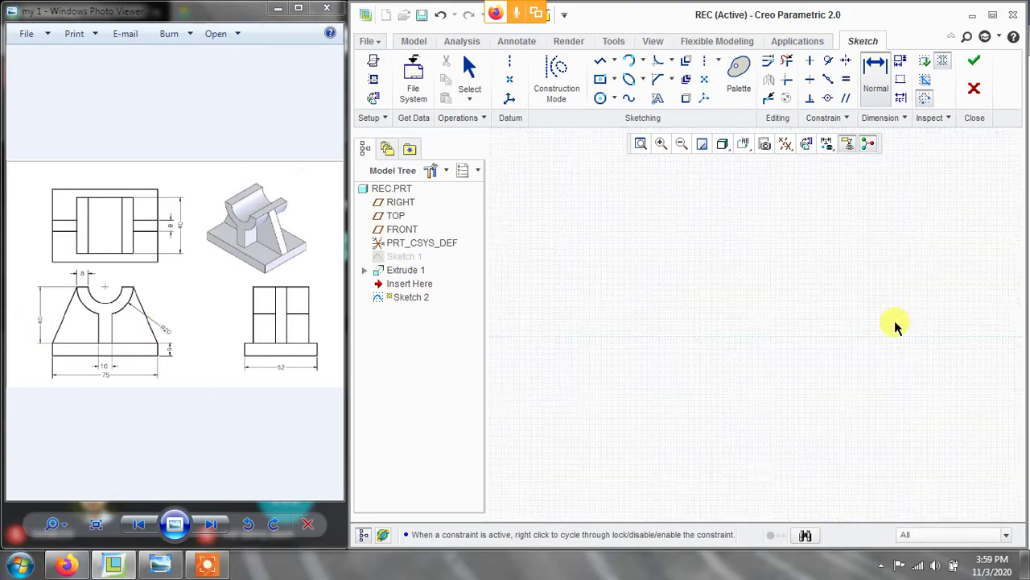
- Check the cradle height on the reference drawing and dimension the circles' centre 40 mm above the base plate's top edge
scroll(871, 299, up, 6)
scroll(795, 300, down, 3)
scroll(702, 308, down, 5)
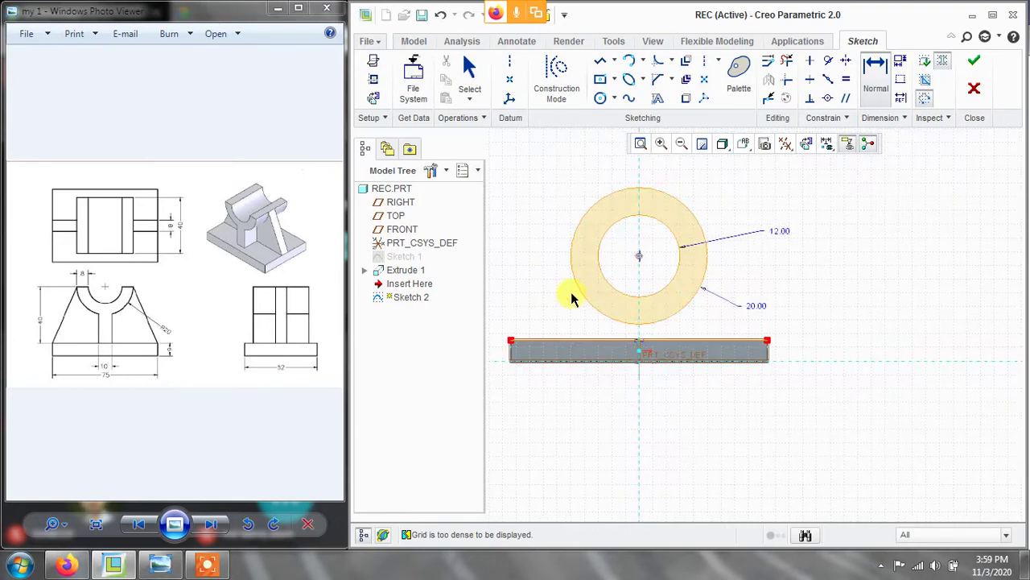
click(112, 278)
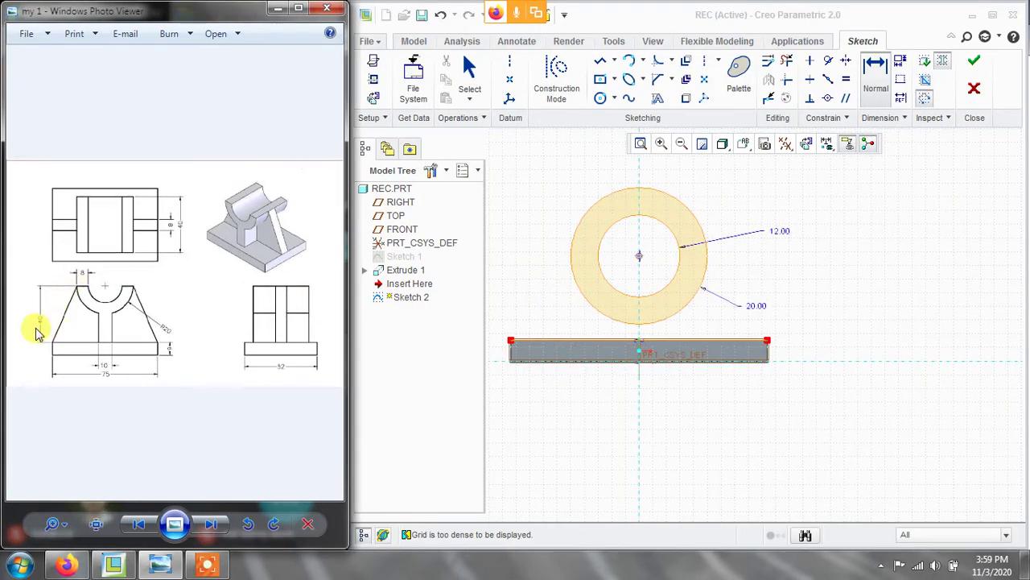
scroll(40, 338, up, 3)
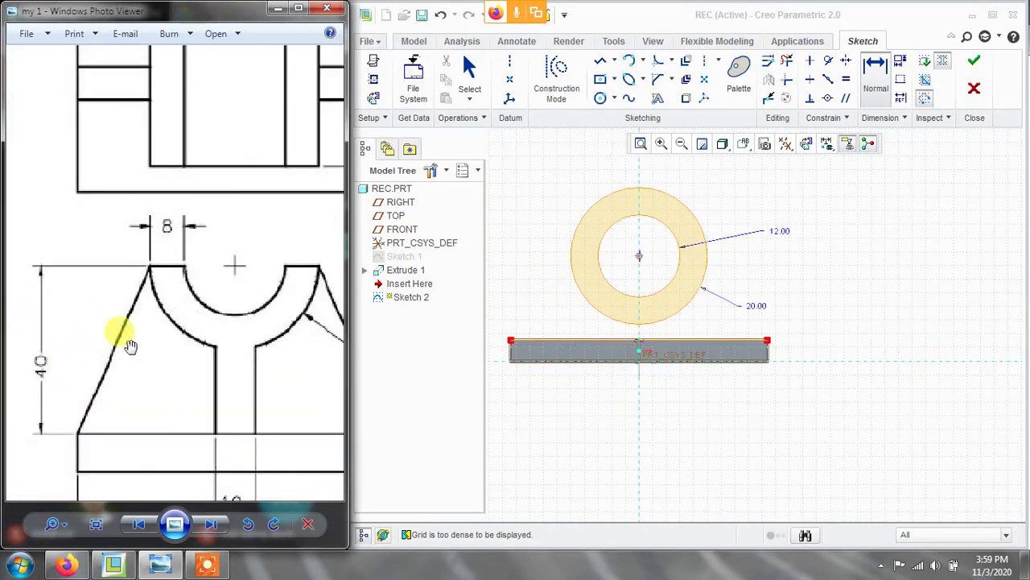
scroll(131, 345, down, 4)
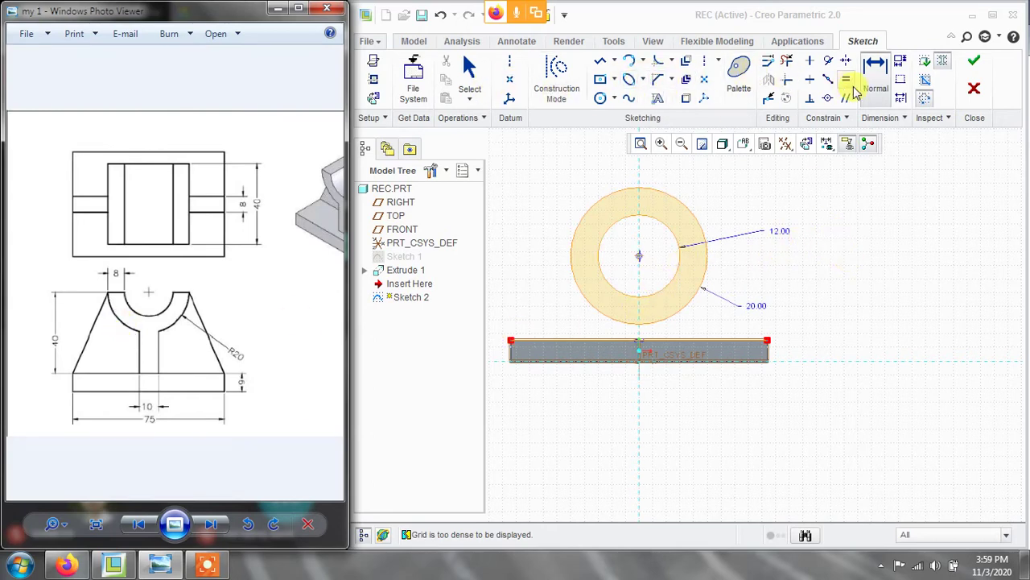
click(639, 257)
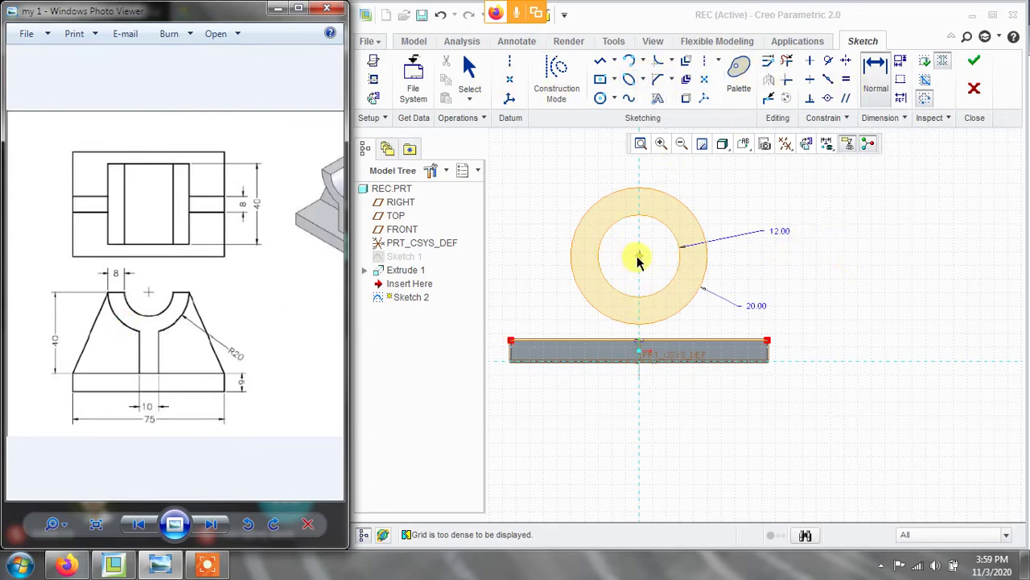
click(659, 344)
middle_click(812, 291)
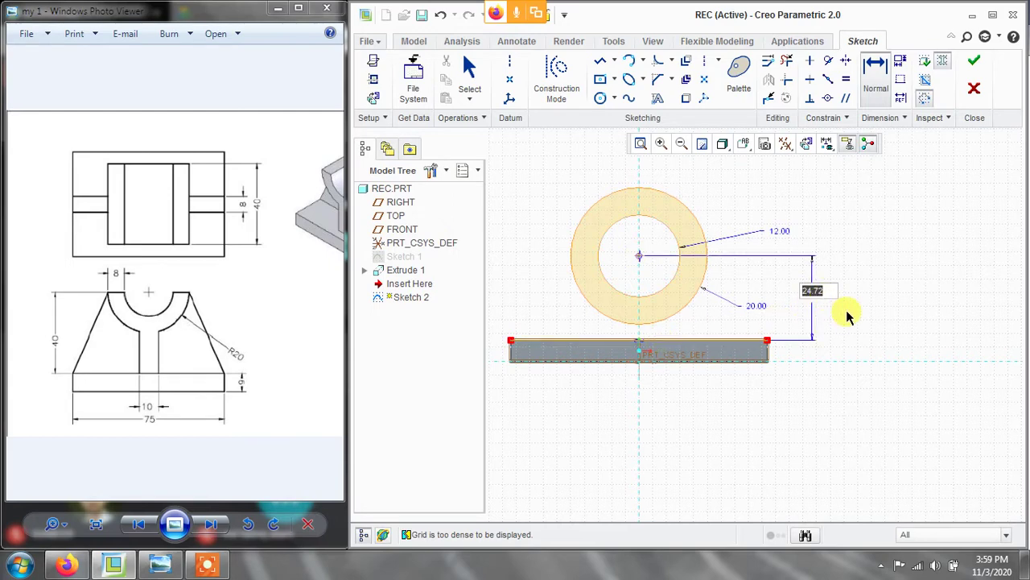
text(40)
key(Return)
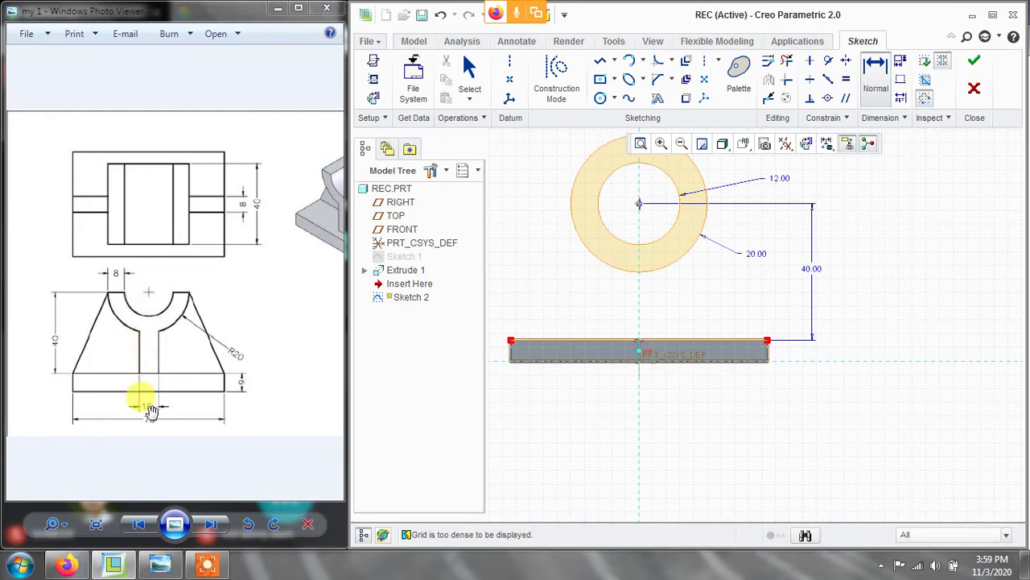
- Sketch a vertical line left of the centreline, from just inside the outer circle down past the base plate's top edge
click(602, 63)
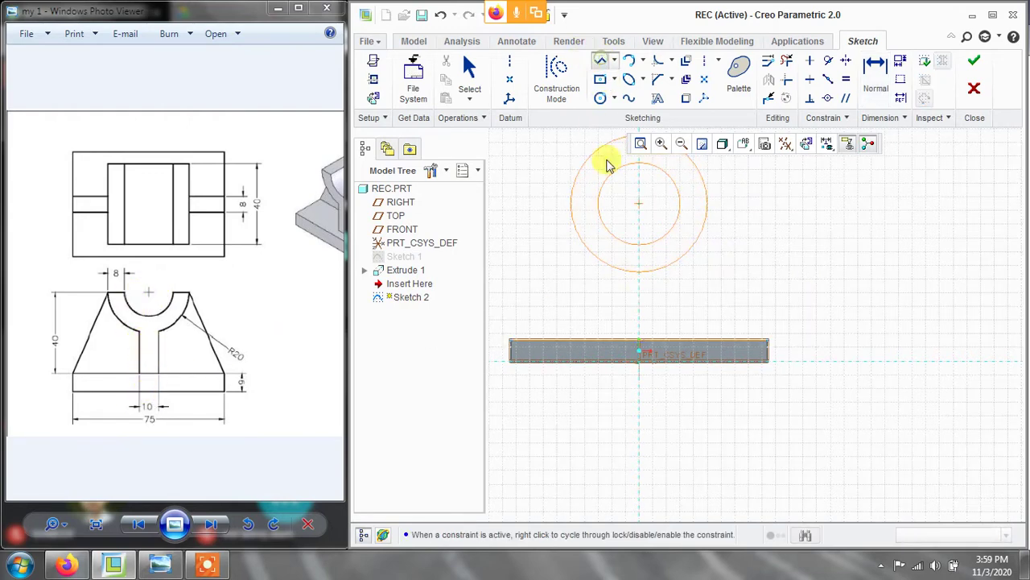
scroll(626, 277, up, 3)
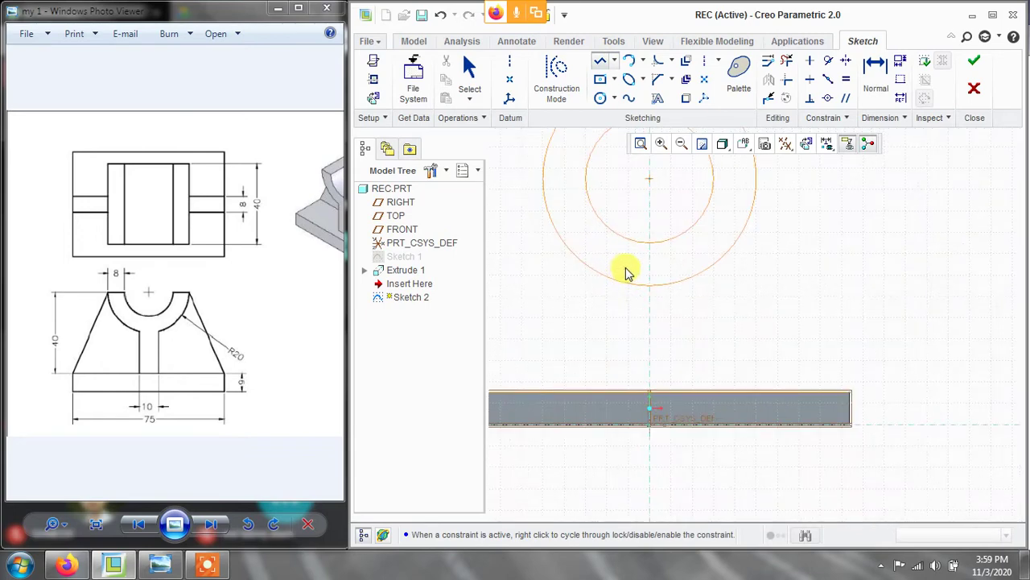
click(622, 265)
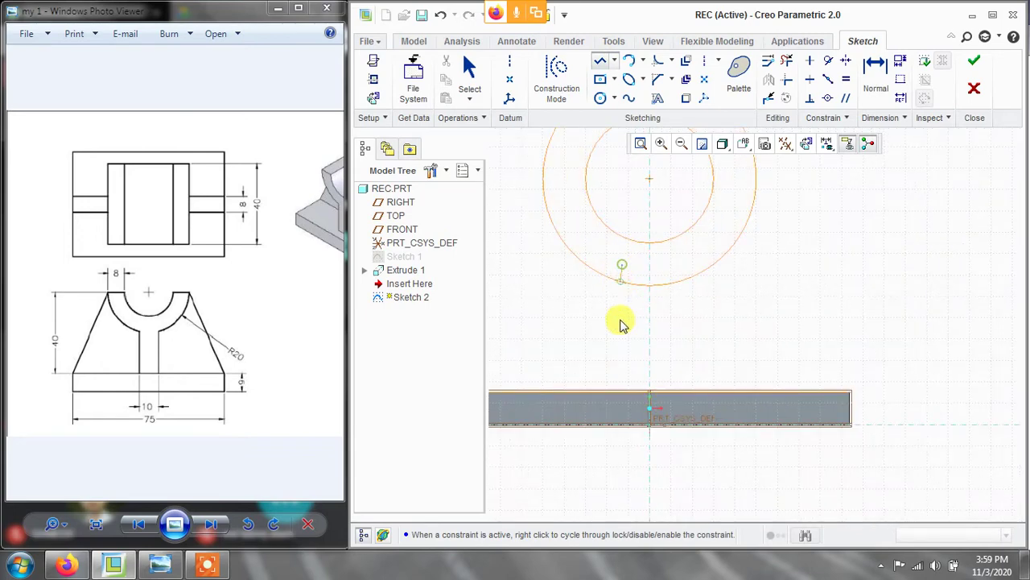
click(624, 402)
middle_click(690, 410)
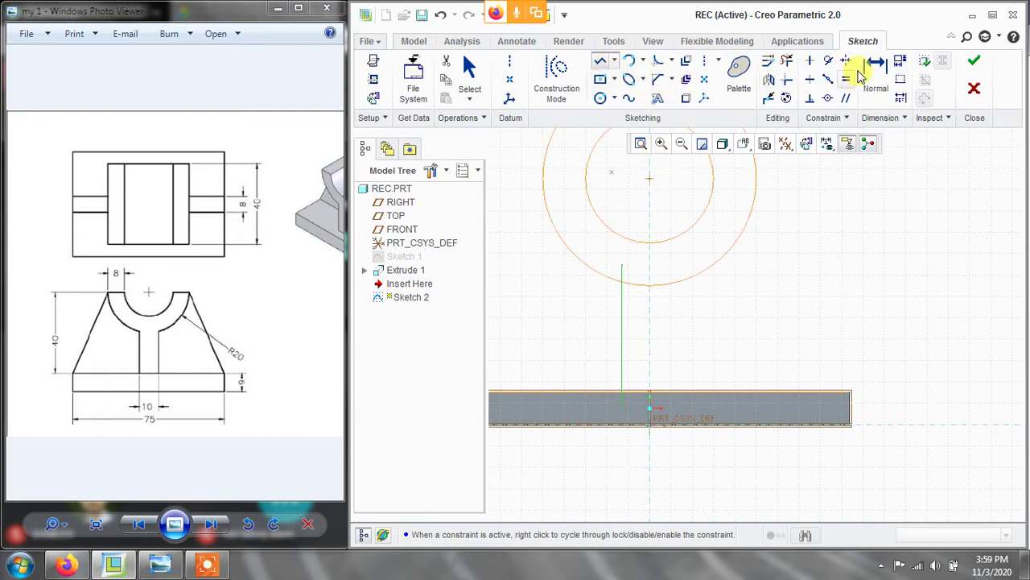
- Dimension the vertical line's distance from the vertical centreline and set it to 5 mm
click(876, 71)
click(625, 322)
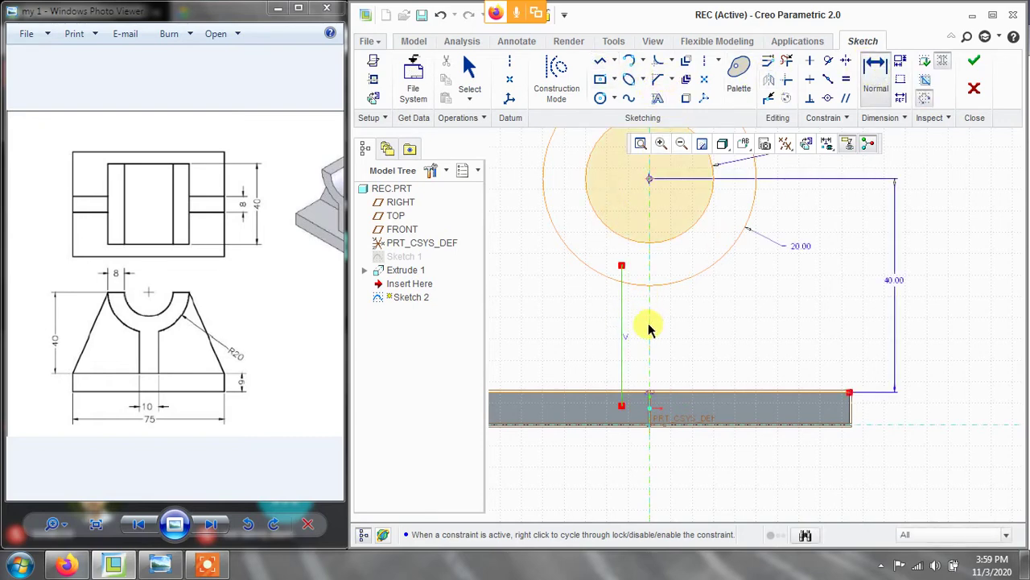
click(650, 323)
middle_click(681, 319)
text(5)
key(Return)
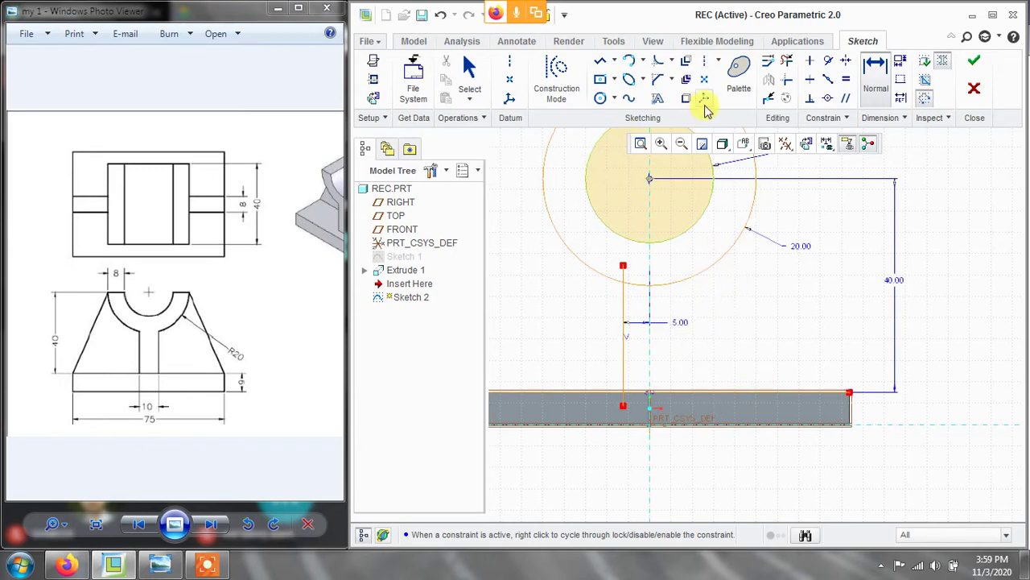
- Trim both overhanging ends of the vertical line at the outer circle and at the base plate's top edge
click(791, 63)
click(627, 278)
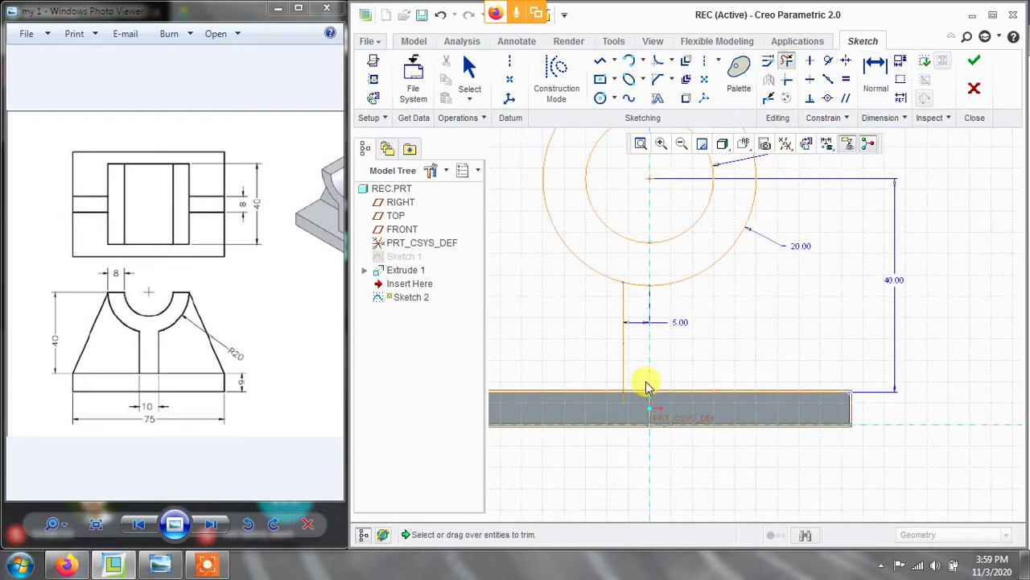
click(620, 403)
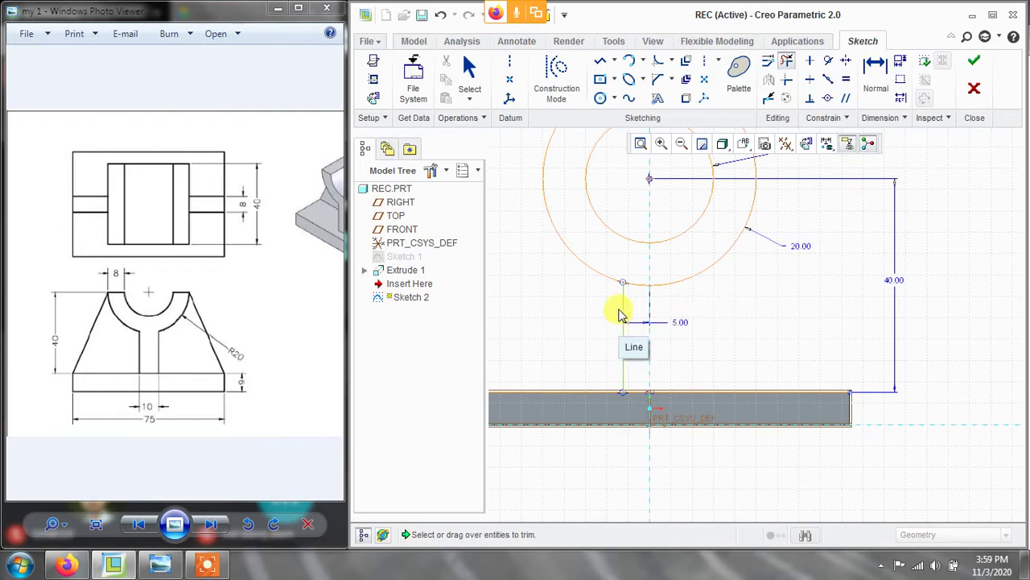
click(625, 308)
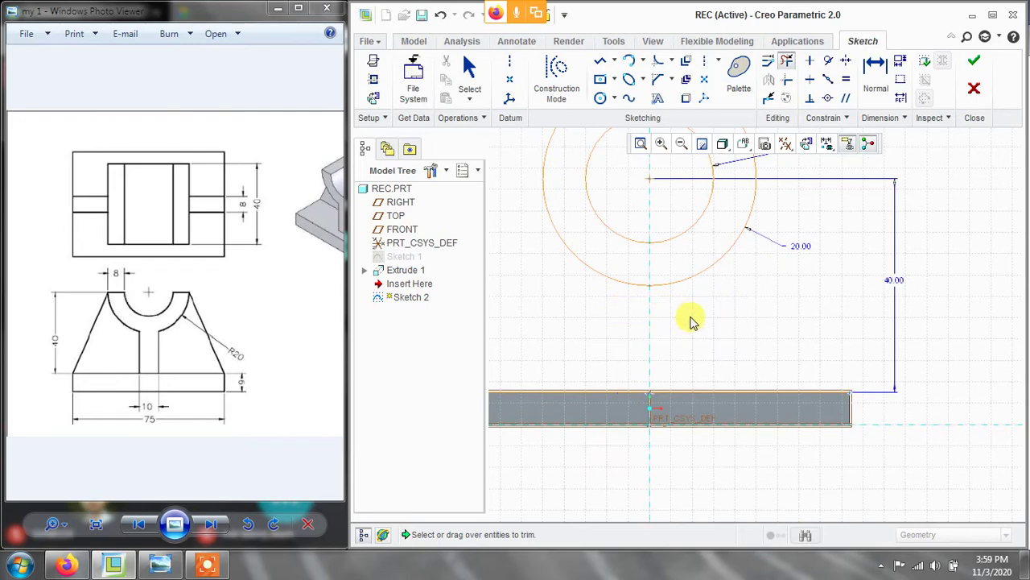
key(ctrl+z)
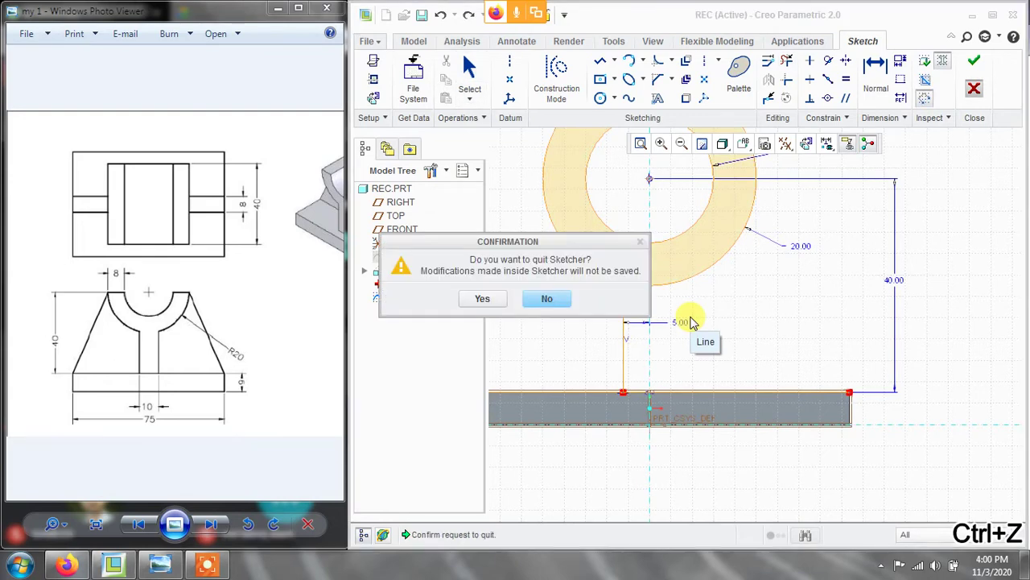
click(563, 298)
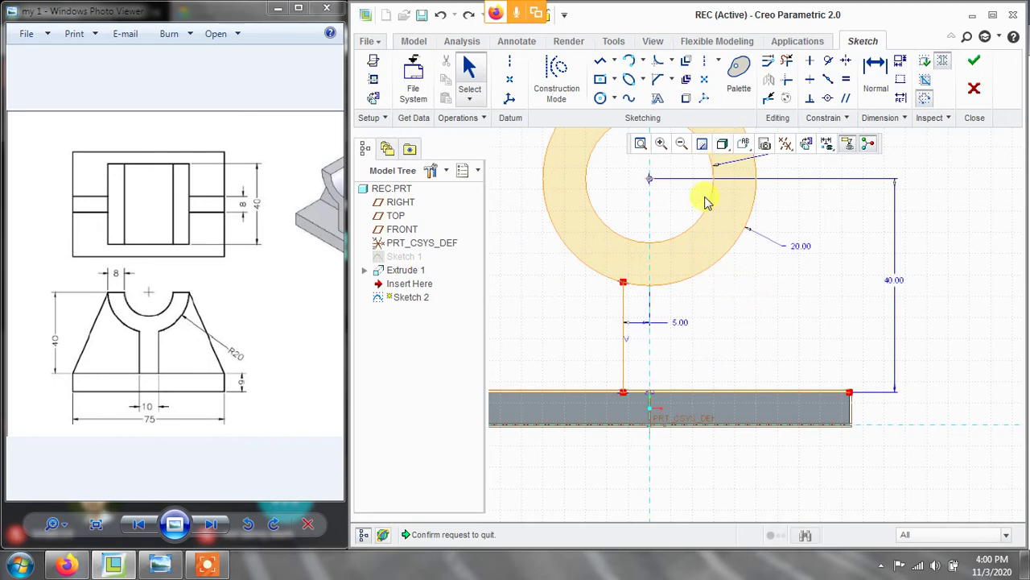
click(622, 313)
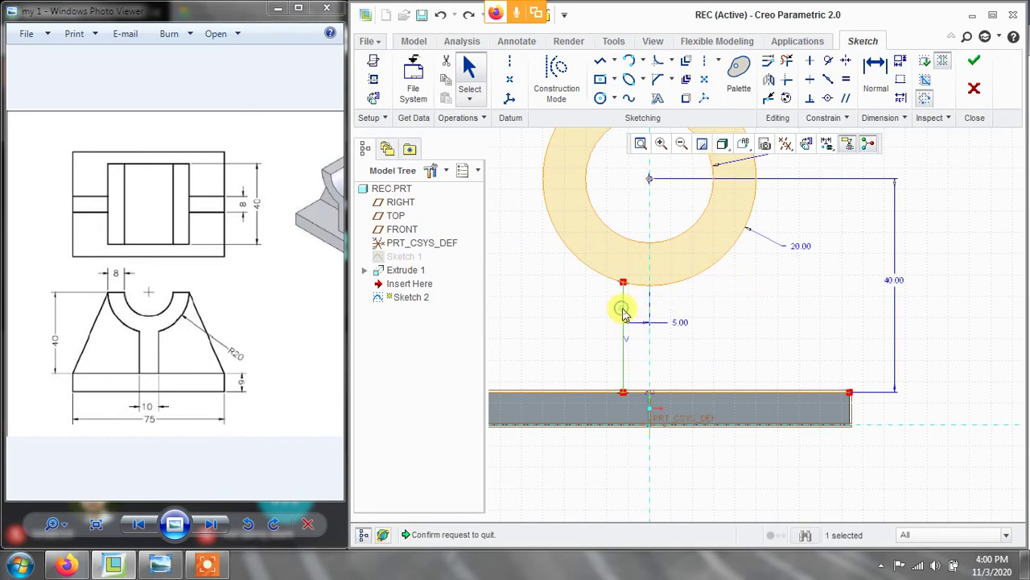
click(769, 81)
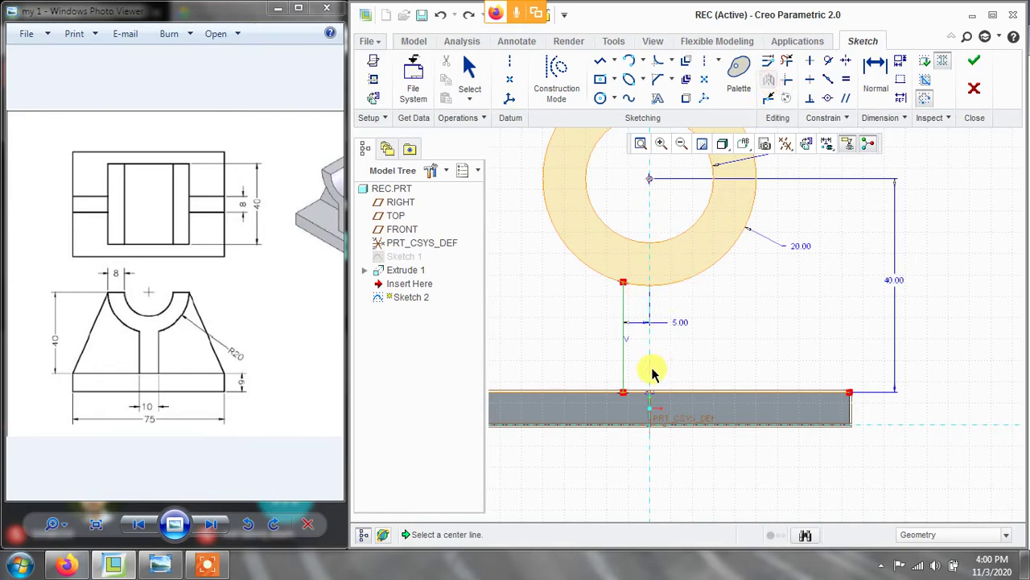
middle_click(781, 272)
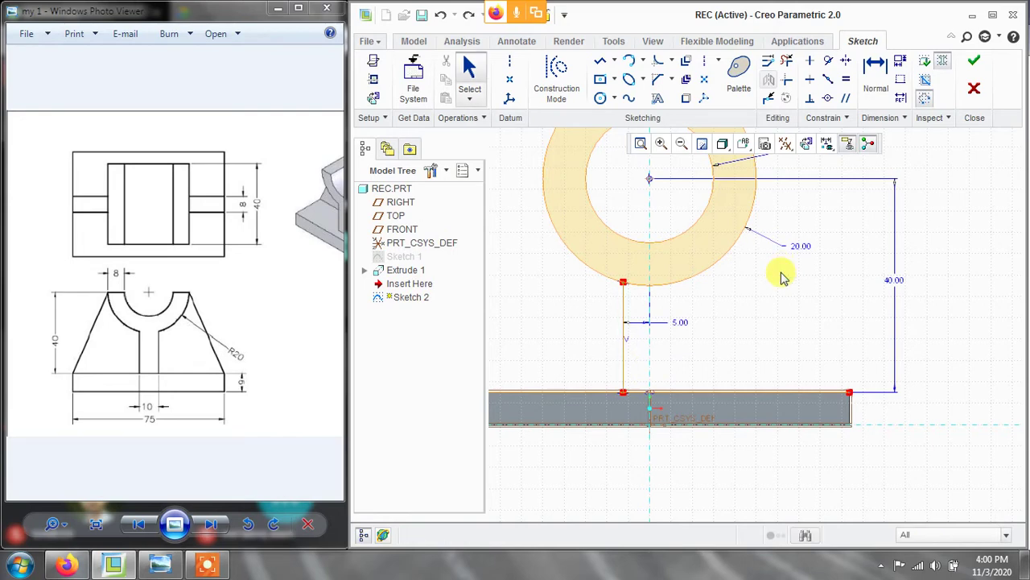
- Draw a vertical centreline through the circles' centre and the middle of the base plate's top edge
click(509, 61)
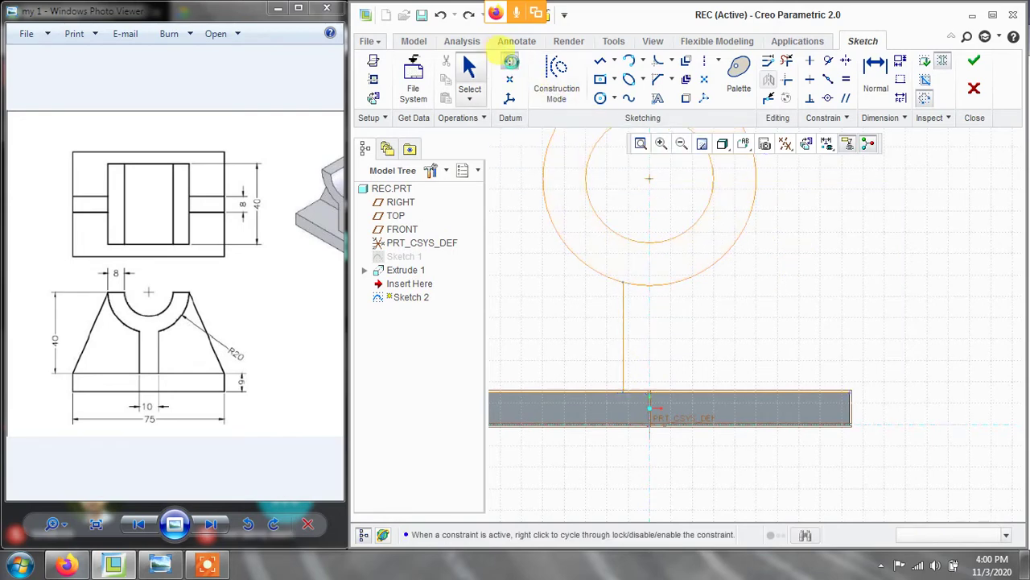
click(650, 180)
click(651, 393)
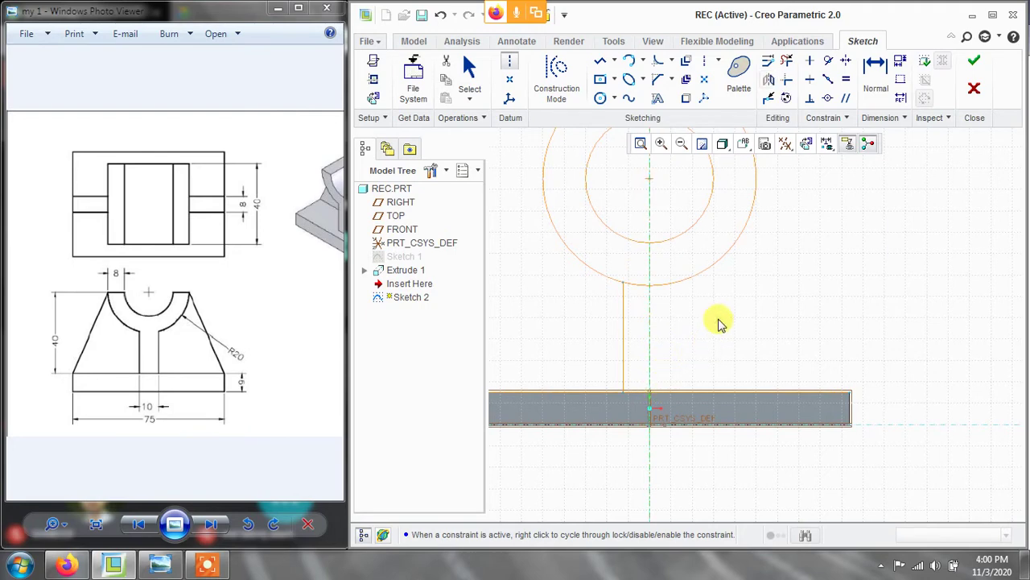
middle_click(720, 323)
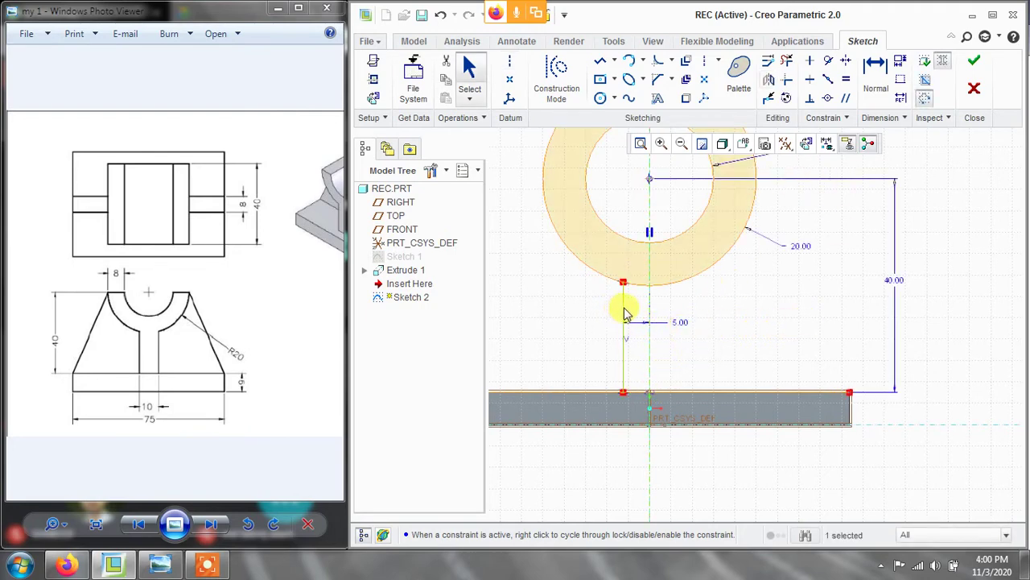
- Mirror the vertical web line about the centreline to form the other side of the web
click(769, 78)
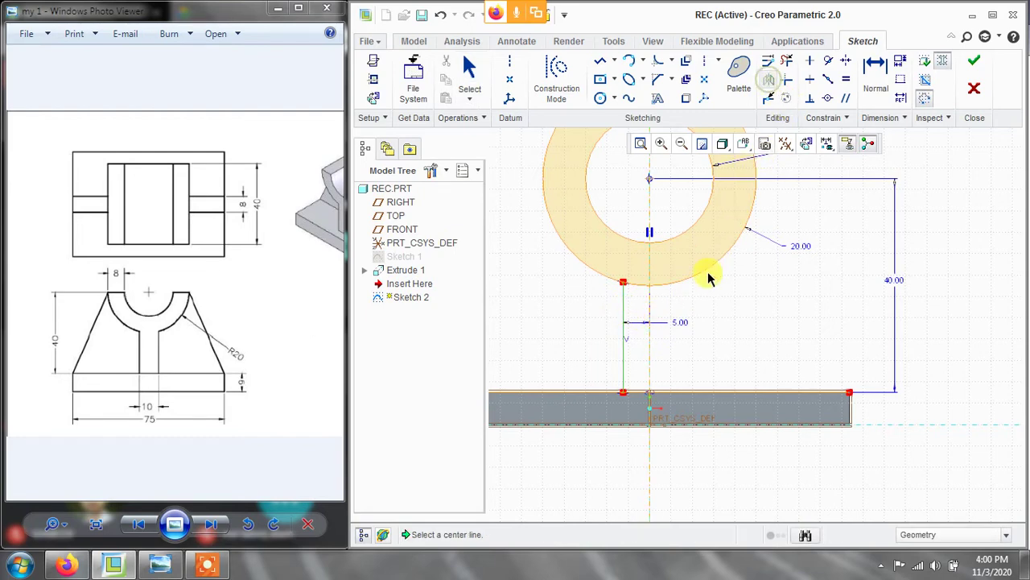
click(650, 294)
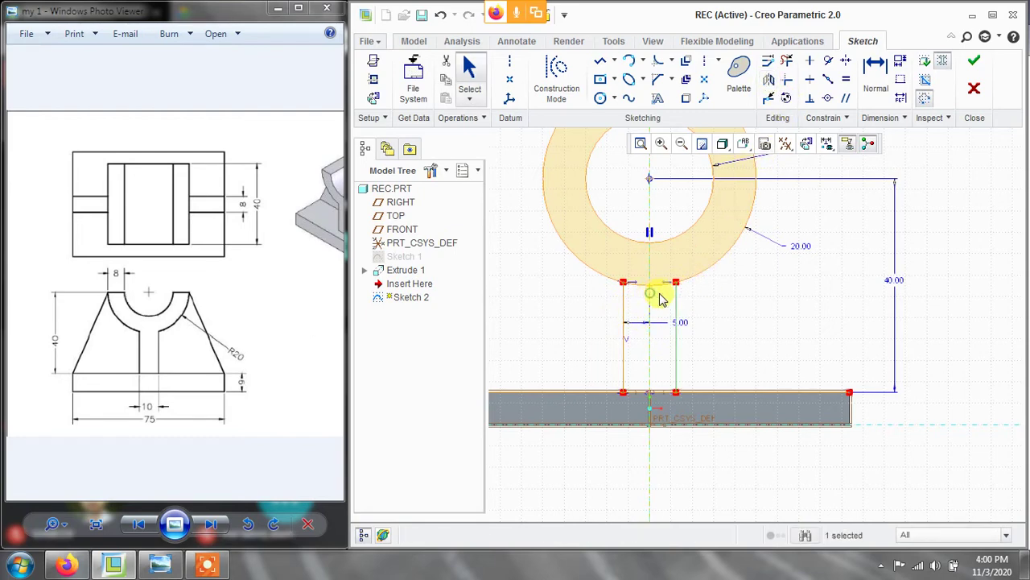
click(765, 306)
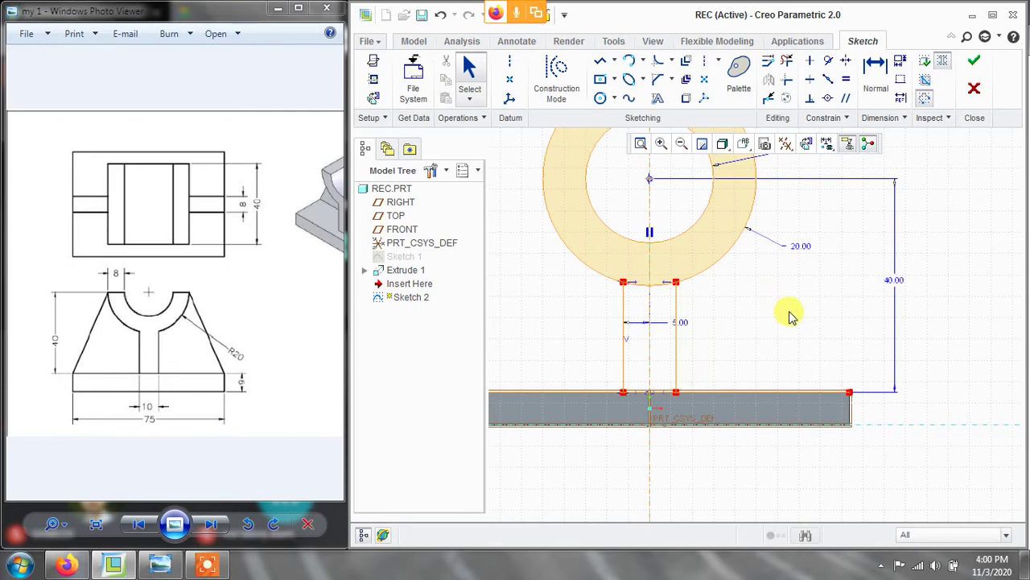
- Sketch two horizontal lines at the circles' centre height, joining the inner and outer circles on both sides
scroll(729, 280, up, 2)
scroll(665, 191, down, 2)
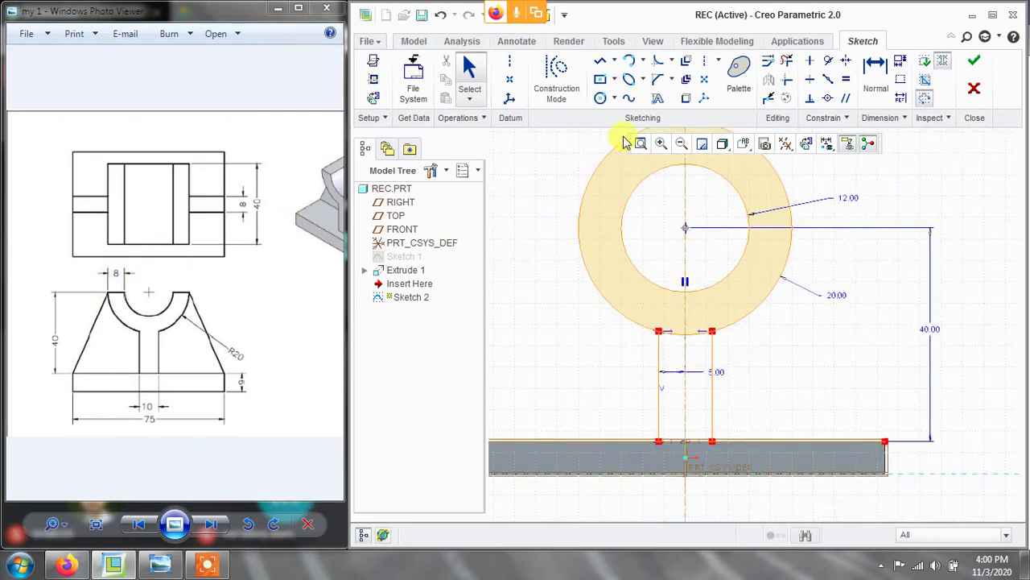
click(599, 65)
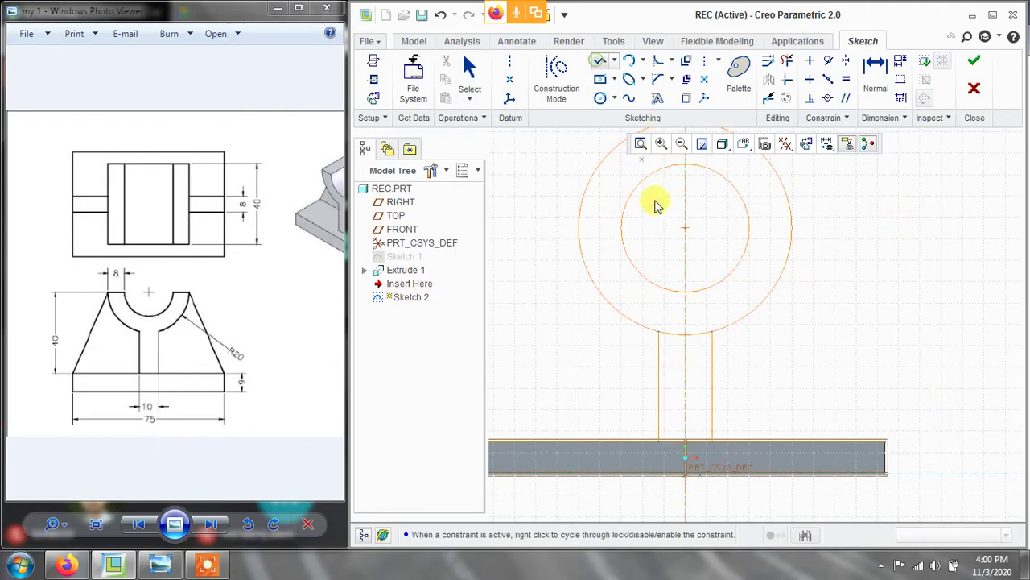
click(581, 228)
click(620, 229)
middle_click(658, 237)
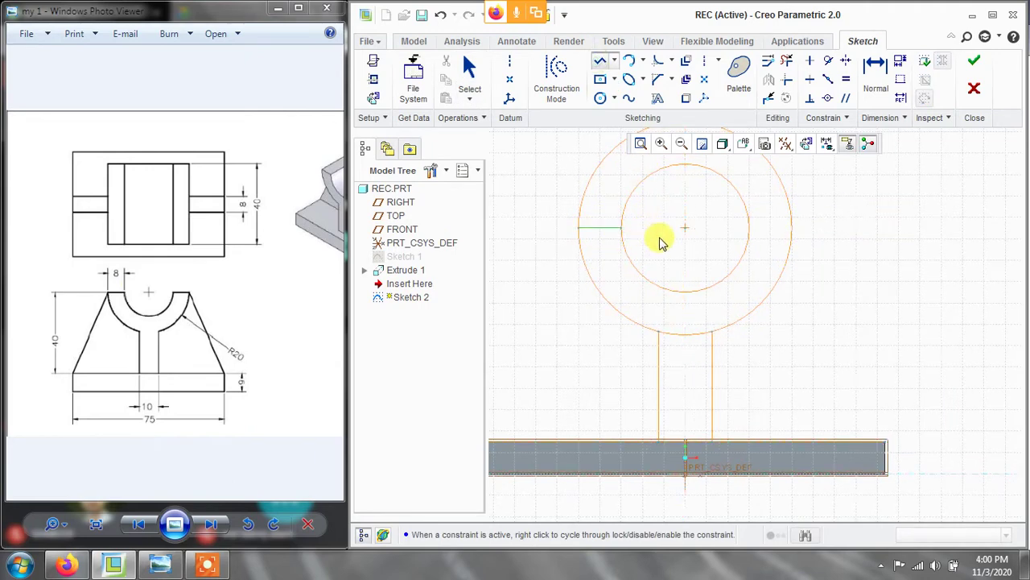
click(749, 229)
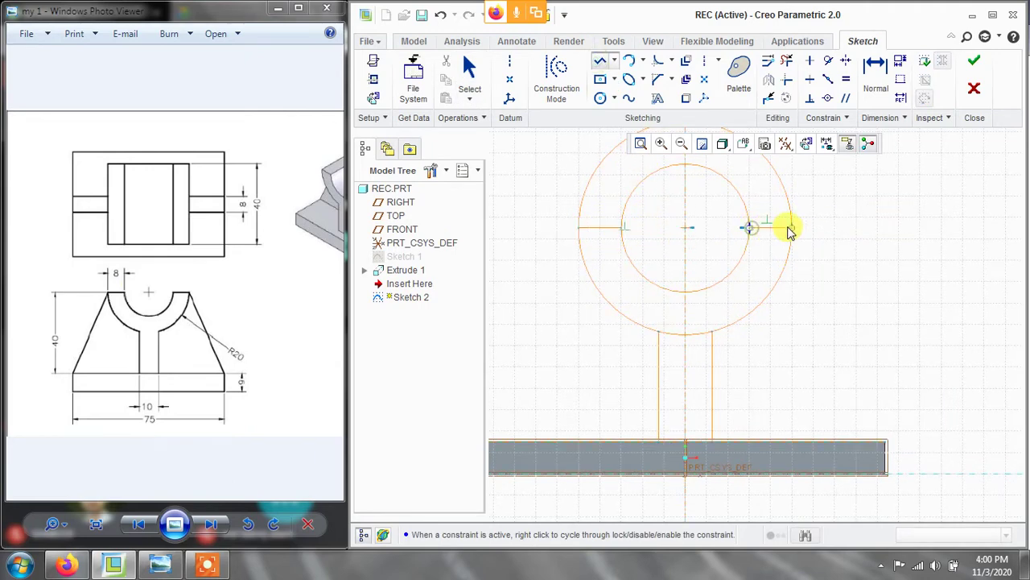
click(792, 229)
middle_click(862, 241)
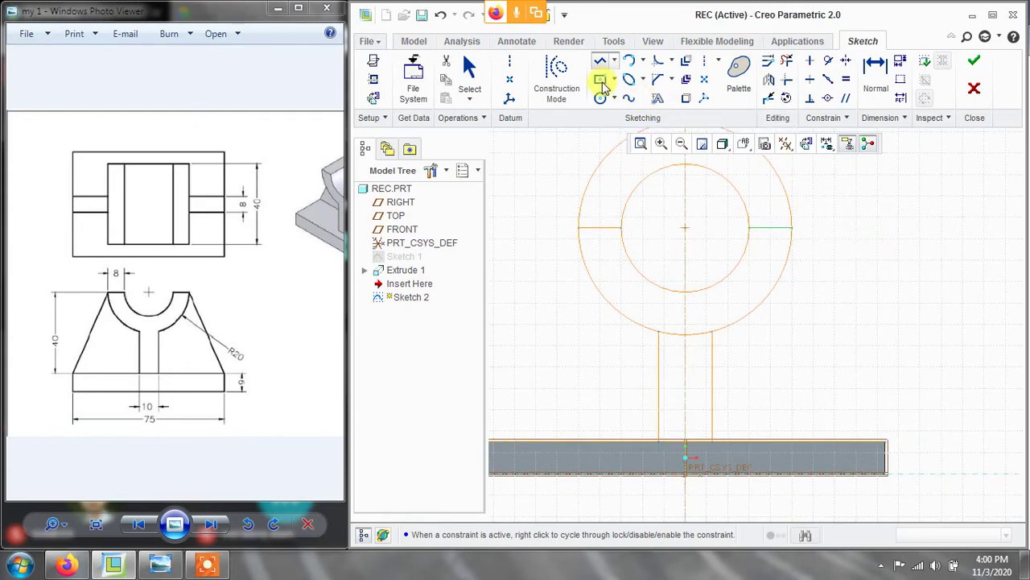
- Trim the upper halves of the inner and outer circles above the two horizontal lines
click(788, 63)
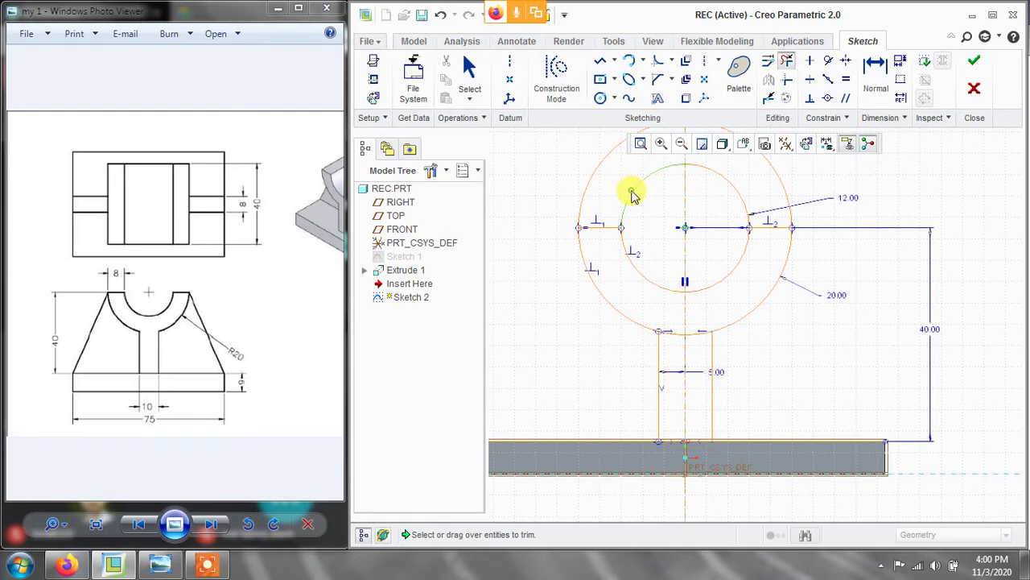
click(632, 195)
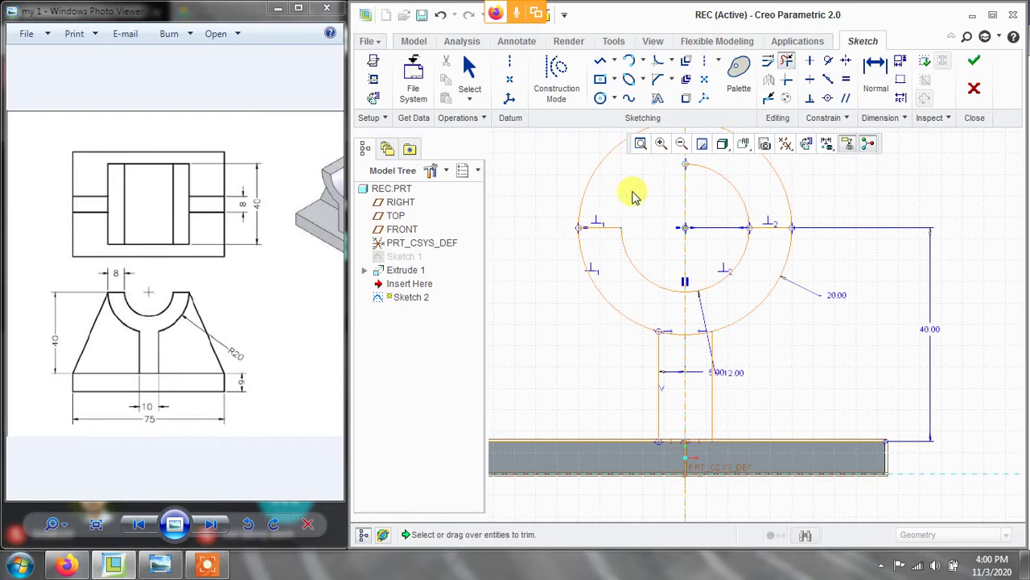
click(726, 184)
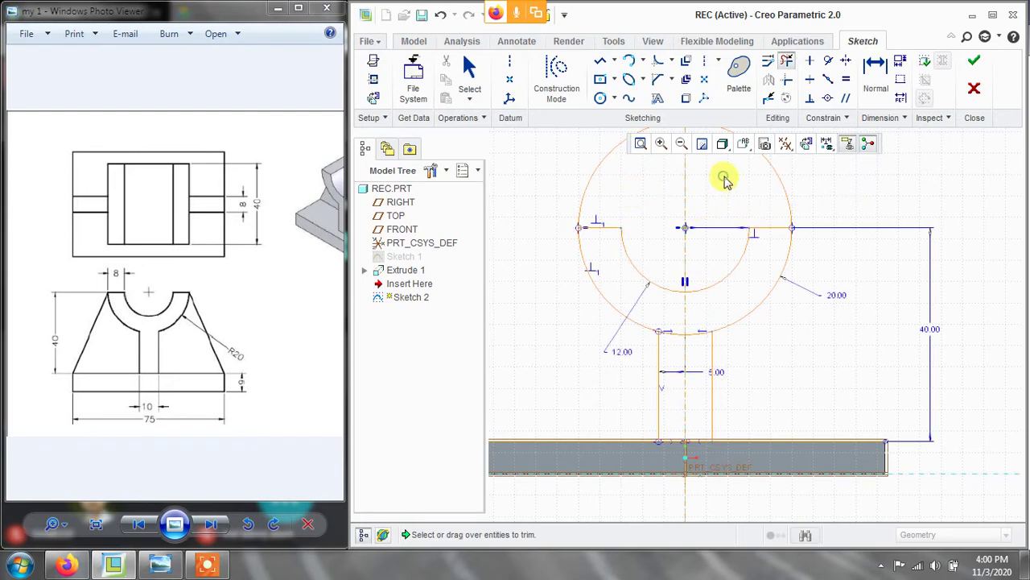
click(594, 174)
click(777, 174)
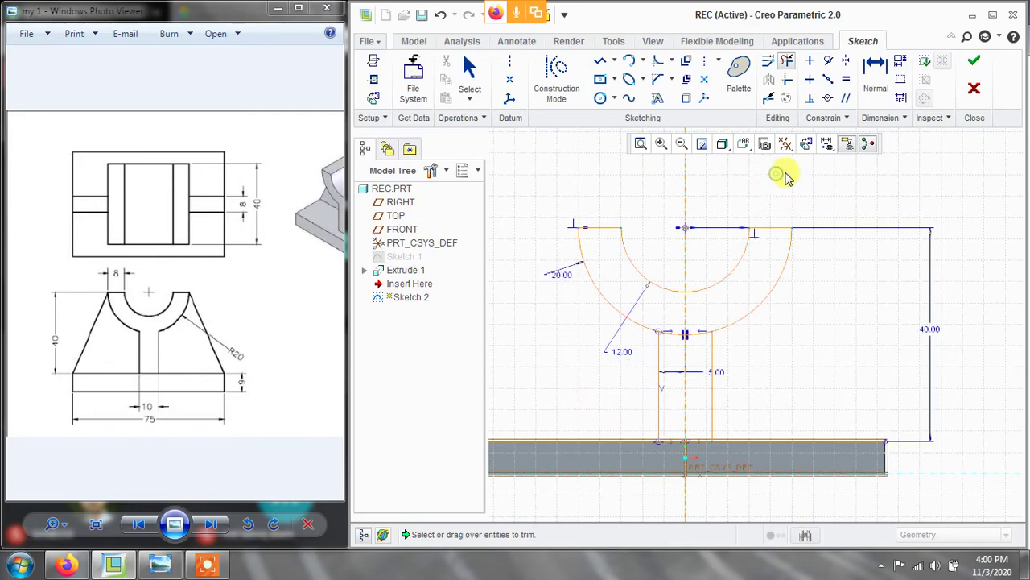
- Trim the outer arc between the web lines and the base-edge line beyond the web, and finish the sketch
scroll(676, 354, up, 4)
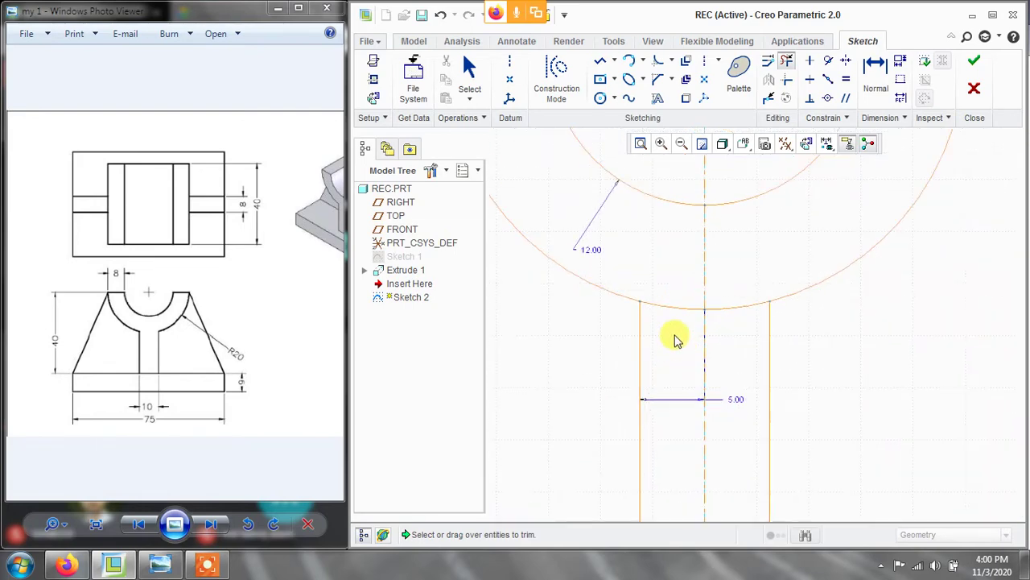
click(682, 308)
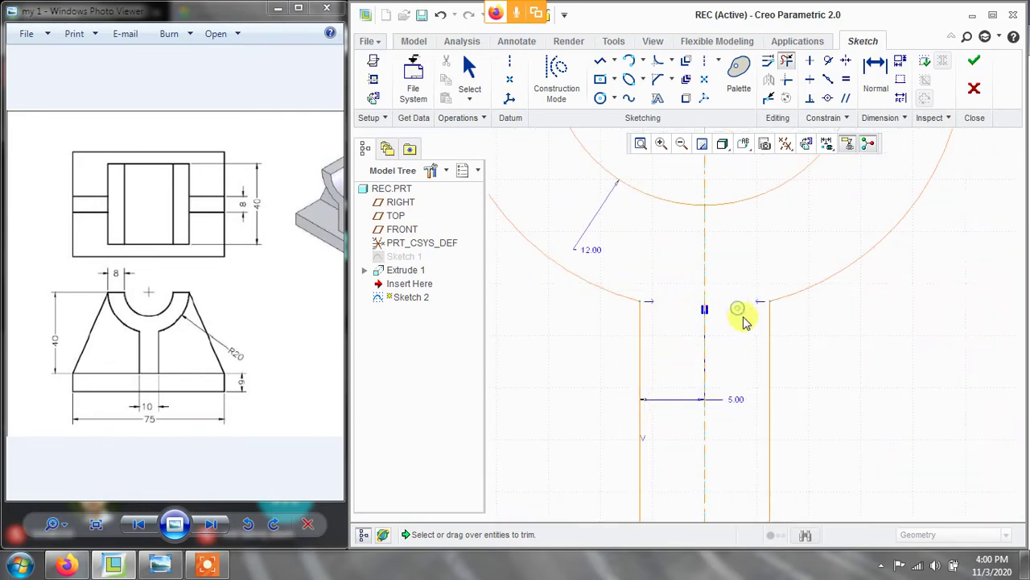
scroll(744, 322, down, 4)
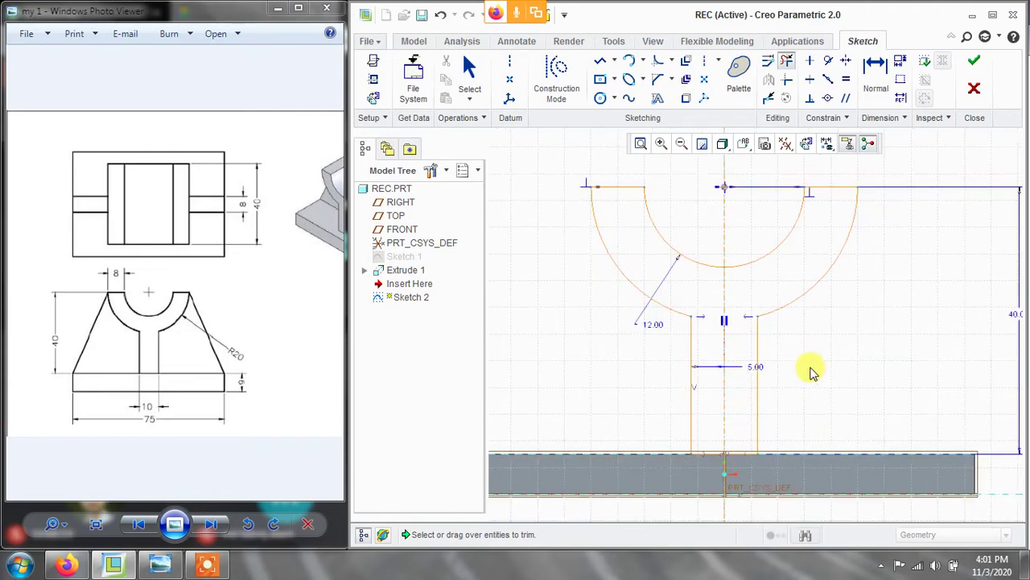
scroll(810, 364, down, 1)
scroll(837, 307, up, 1)
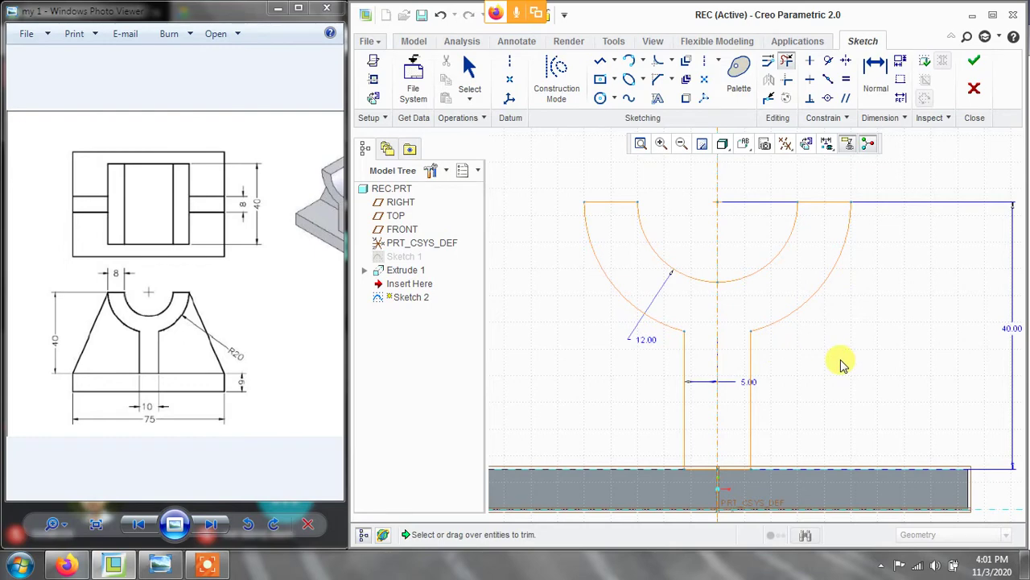
scroll(837, 361, down, 2)
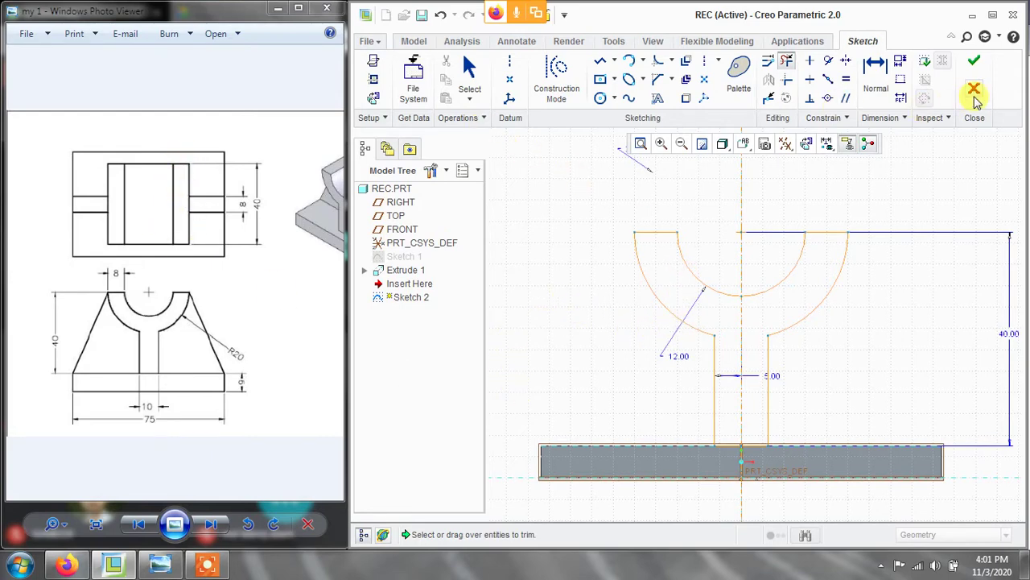
click(977, 70)
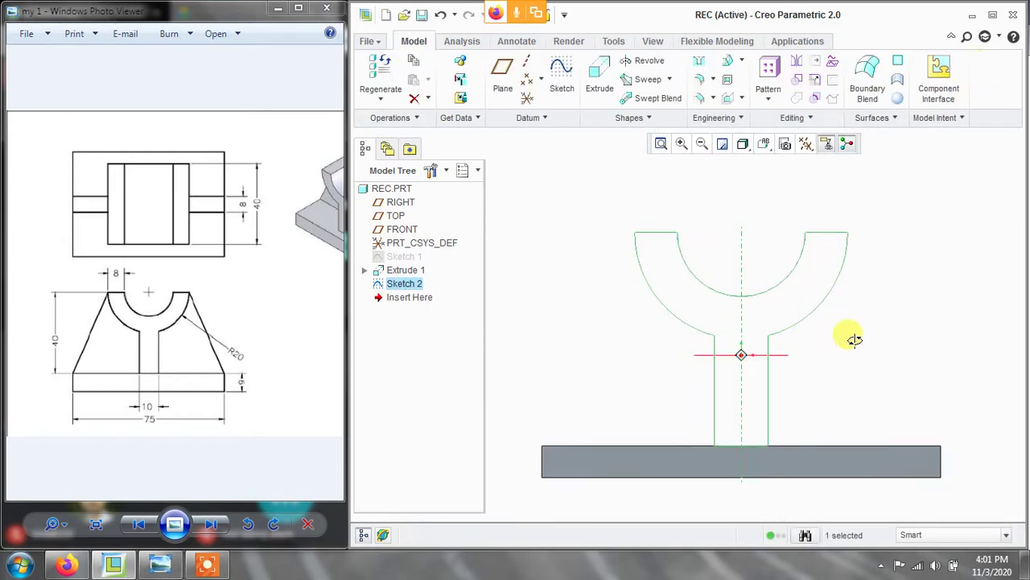
- Extrude the cradle and web sketch symmetrically on both sides of the sketch plane
middle_drag(851, 338, 839, 355)
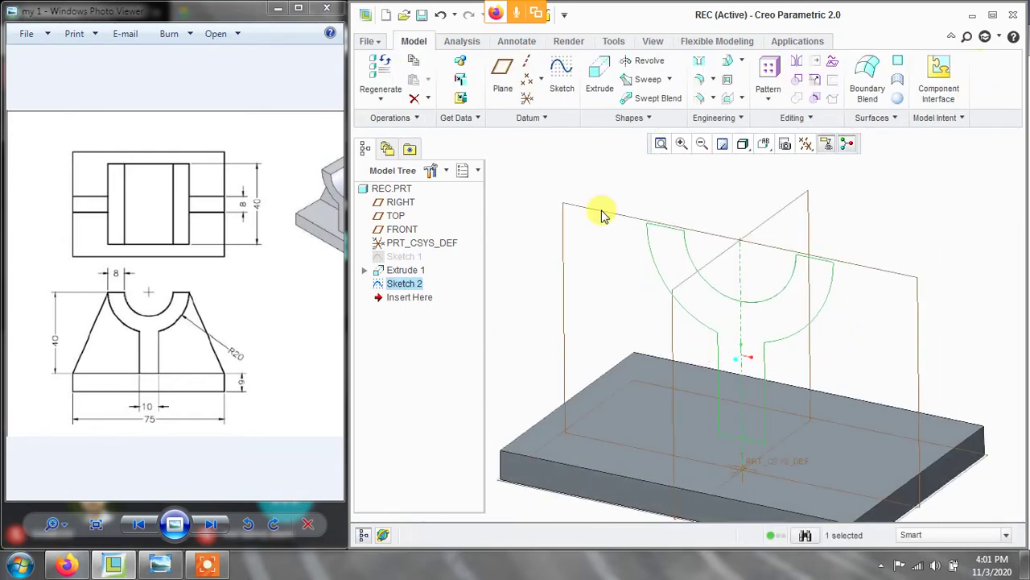
click(599, 74)
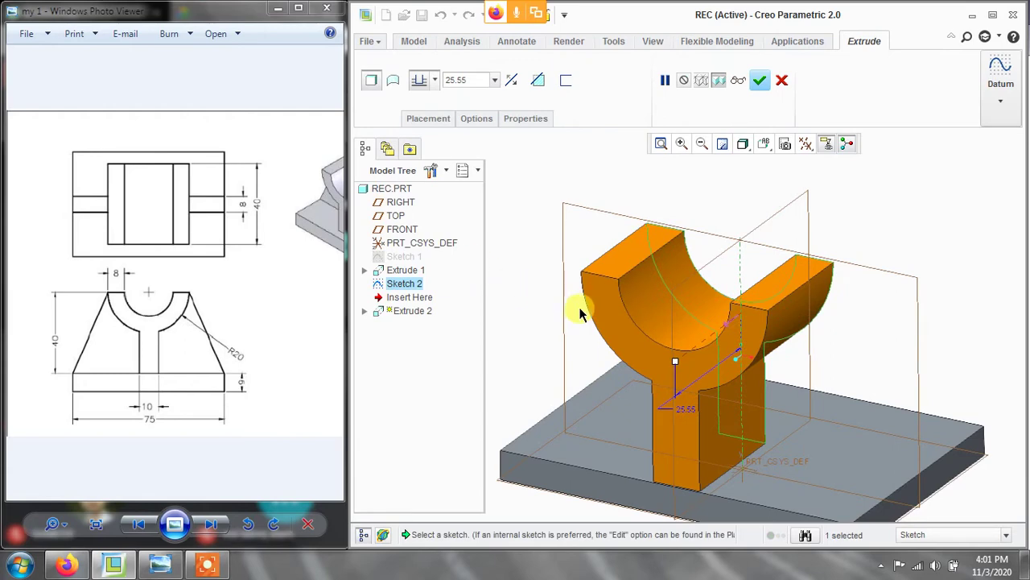
mouse_move(583, 309)
middle_down()
mouse_move(557, 303)
mouse_move(541, 243)
middle_up()
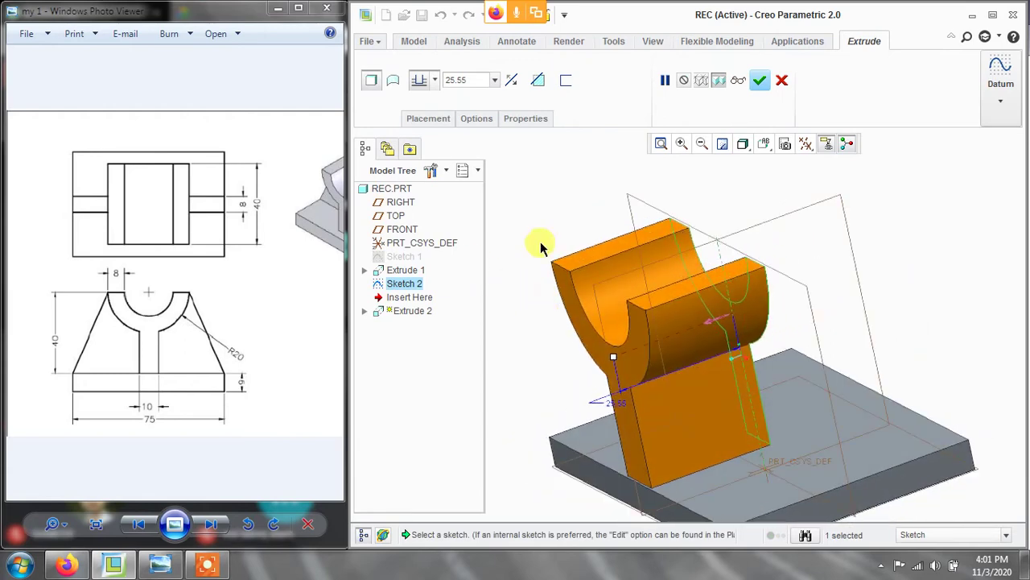
click(434, 81)
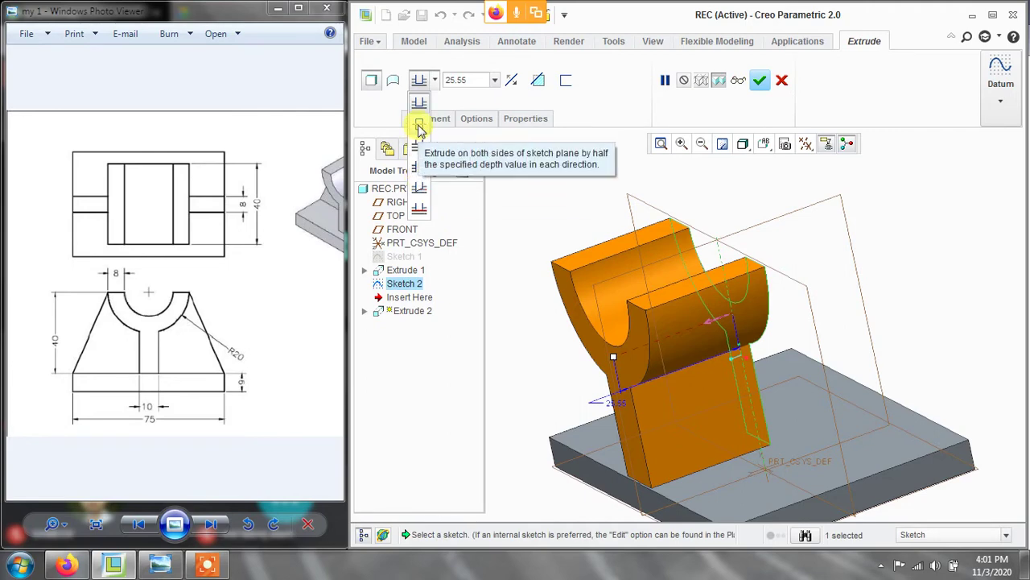
click(433, 81)
click(427, 82)
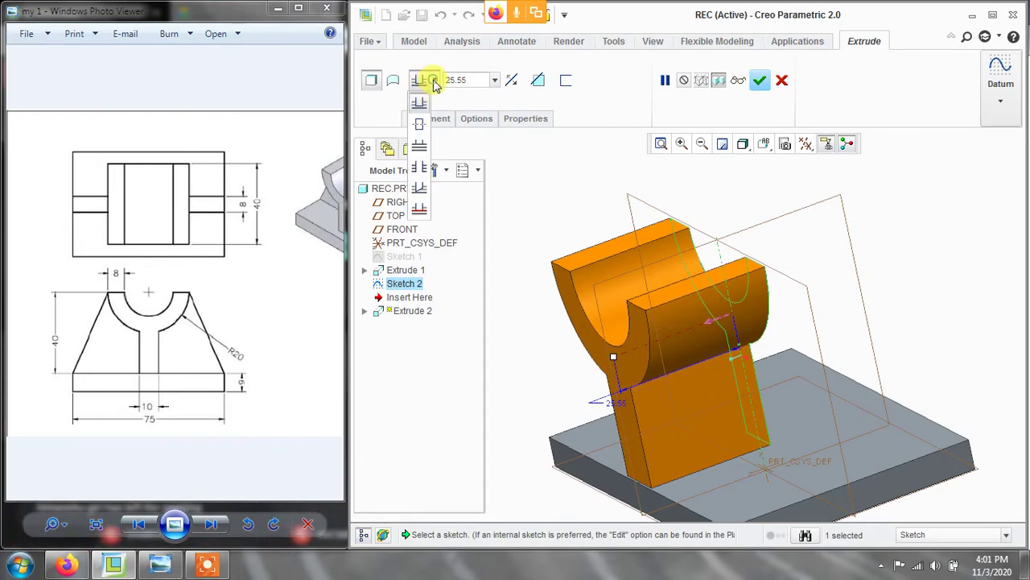
click(420, 127)
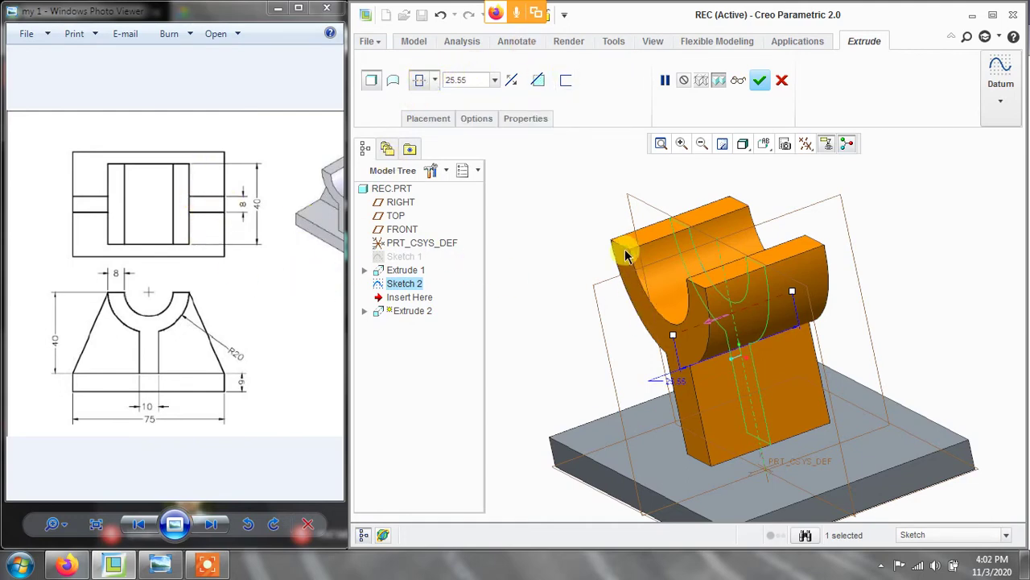
- Set the symmetric extrusion's total depth to 40 mm and inspect the preview from several angles
middle_drag(603, 233, 502, 223)
click(474, 79)
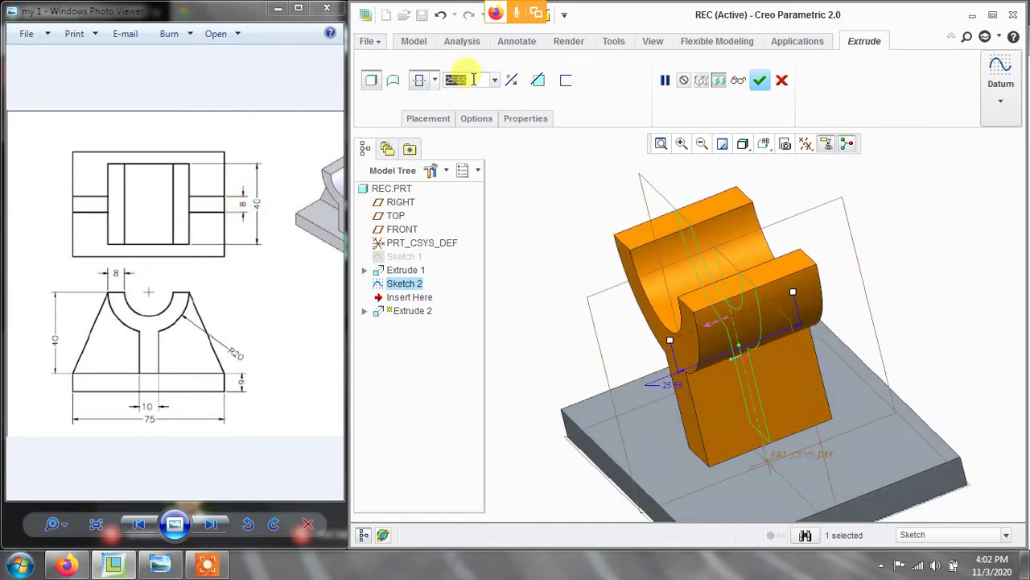
text(4)
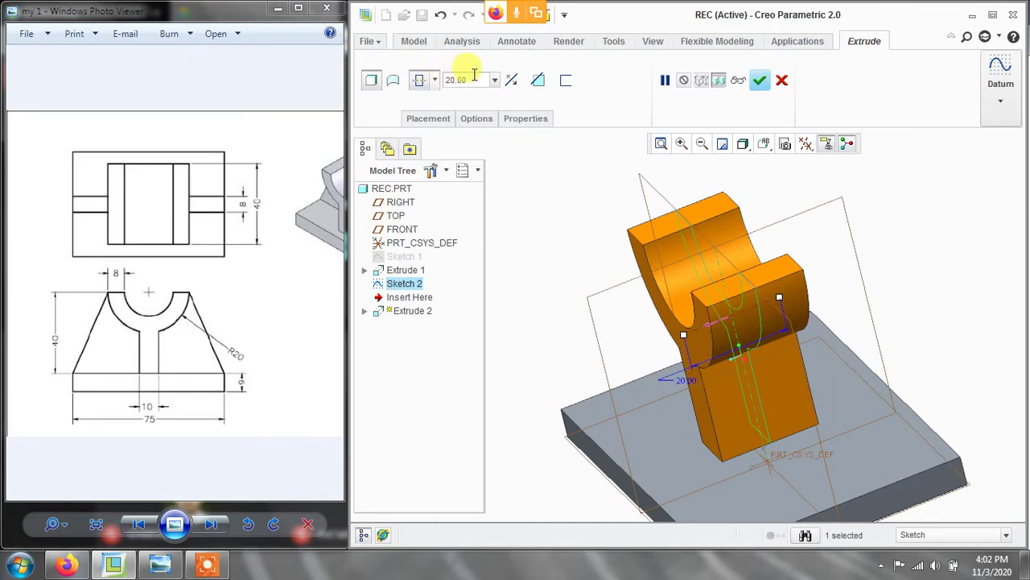
click(433, 78)
click(451, 97)
text(40)
key(Return)
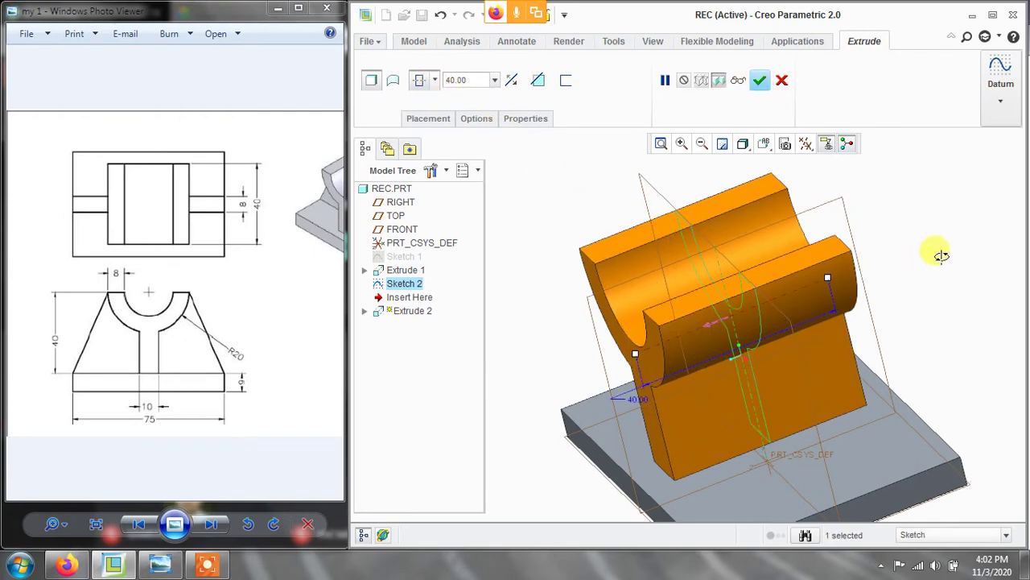
middle_drag(932, 249, 897, 310)
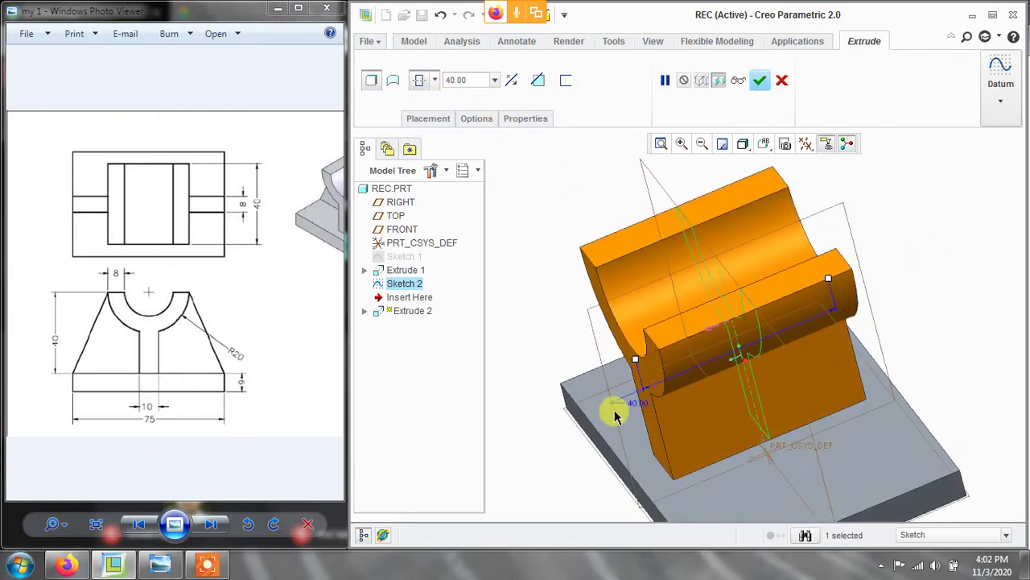
middle_drag(886, 285, 862, 277)
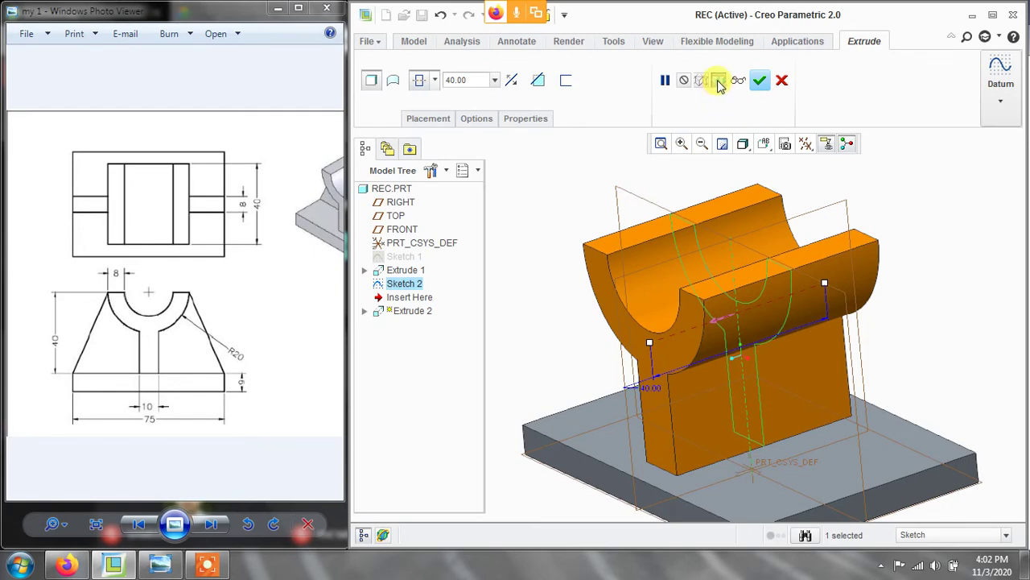
- Complete the 40 mm symmetric extrusion of the cradle and web
click(761, 82)
mouse_move(931, 253)
middle_down()
mouse_move(920, 230)
mouse_move(941, 218)
mouse_move(926, 237)
middle_up()
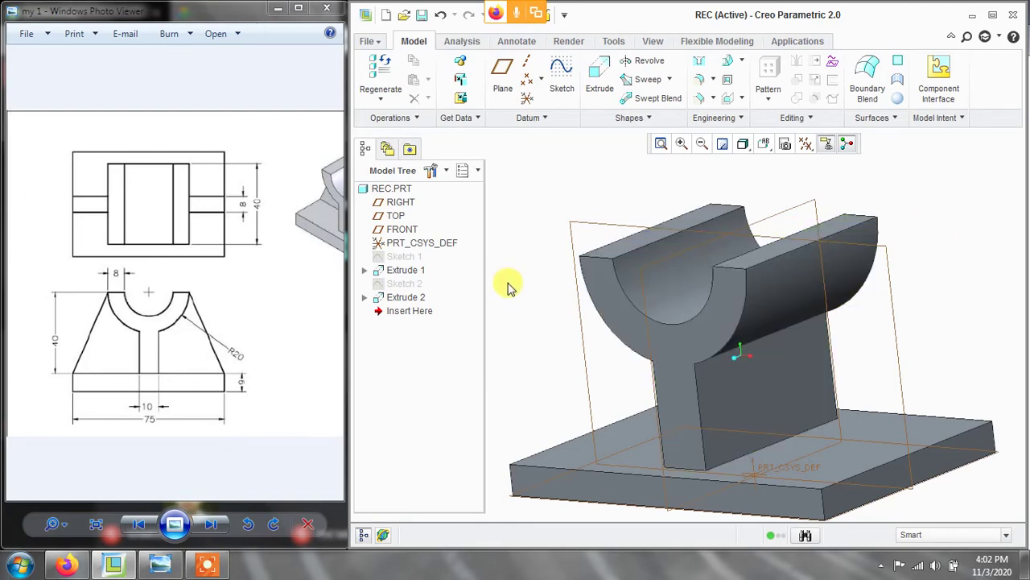
- Undo the 40 mm cradle and web extrusion and the sketch it was built from
click(441, 16)
click(442, 17)
click(442, 16)
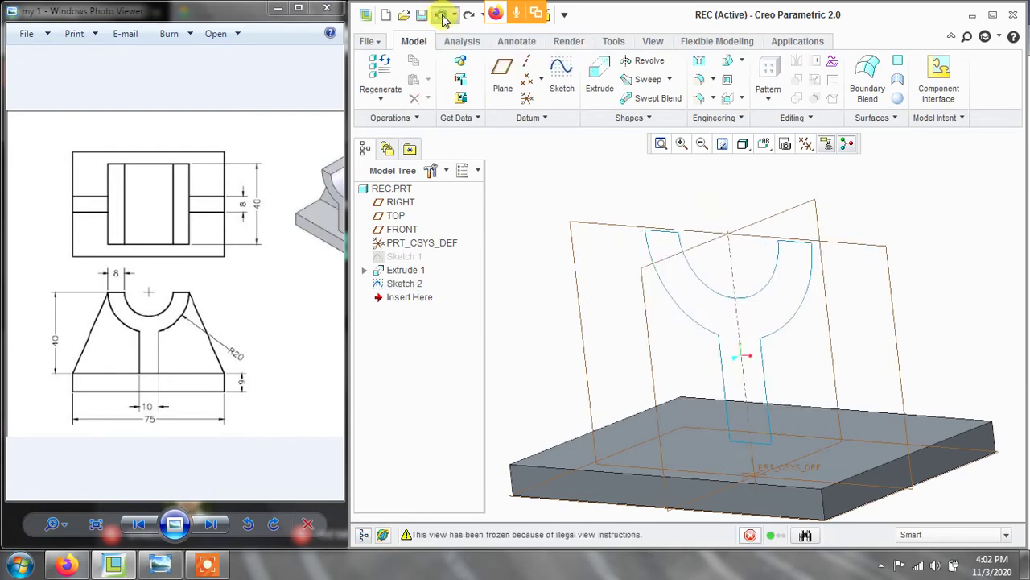
mouse_move(593, 271)
middle_down()
mouse_move(591, 249)
mouse_move(595, 269)
middle_up()
scroll(676, 314, up, 1)
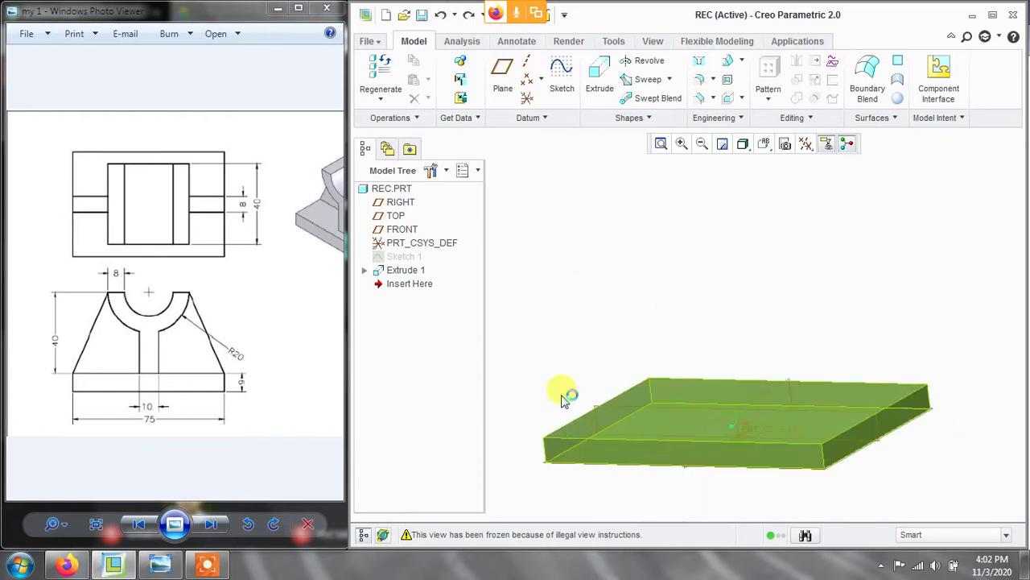
- Start a new sketch on the RIGHT plane and orient the view square to the sketch
click(561, 76)
middle_drag(690, 237, 672, 291)
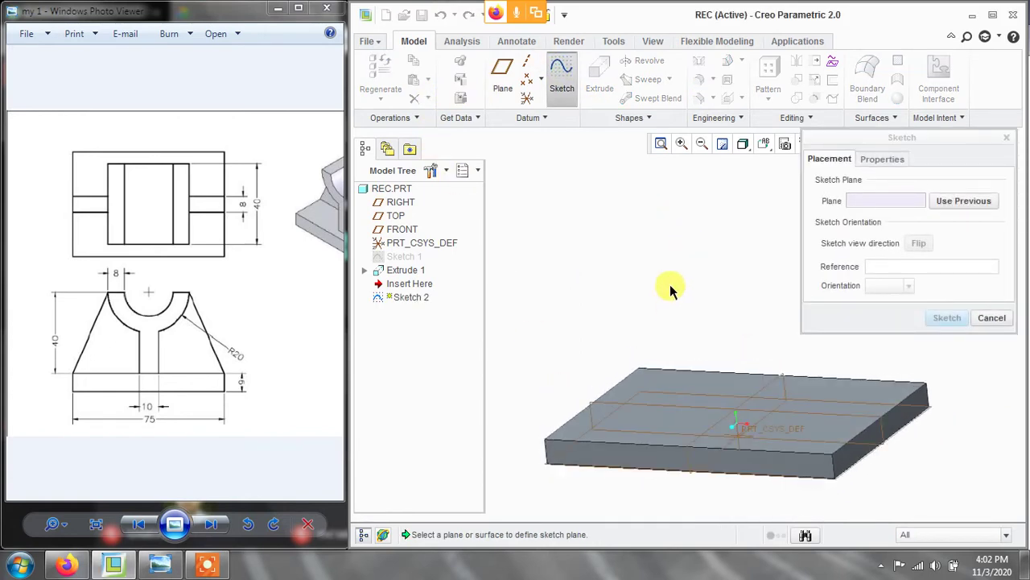
click(606, 409)
click(948, 317)
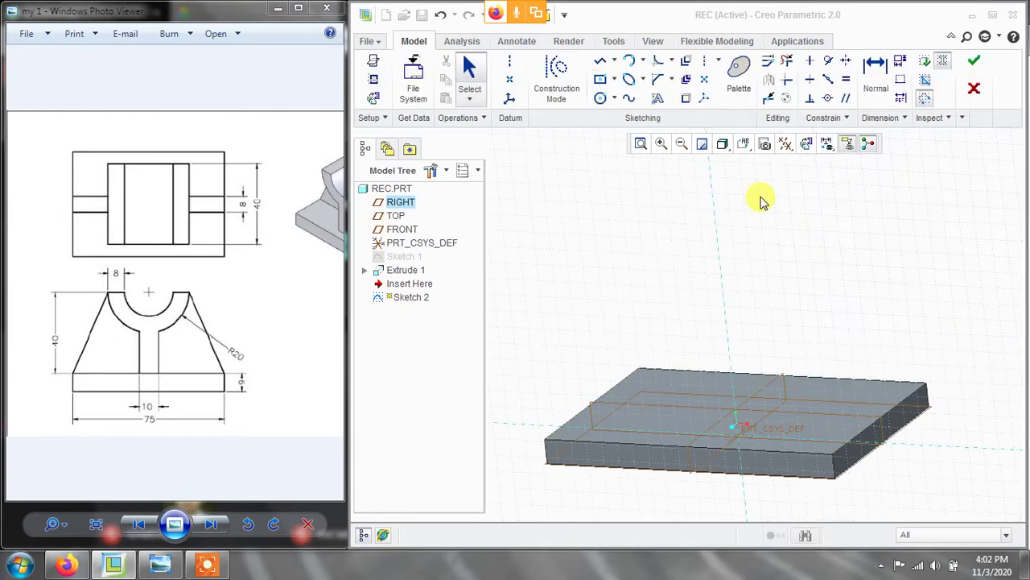
click(805, 146)
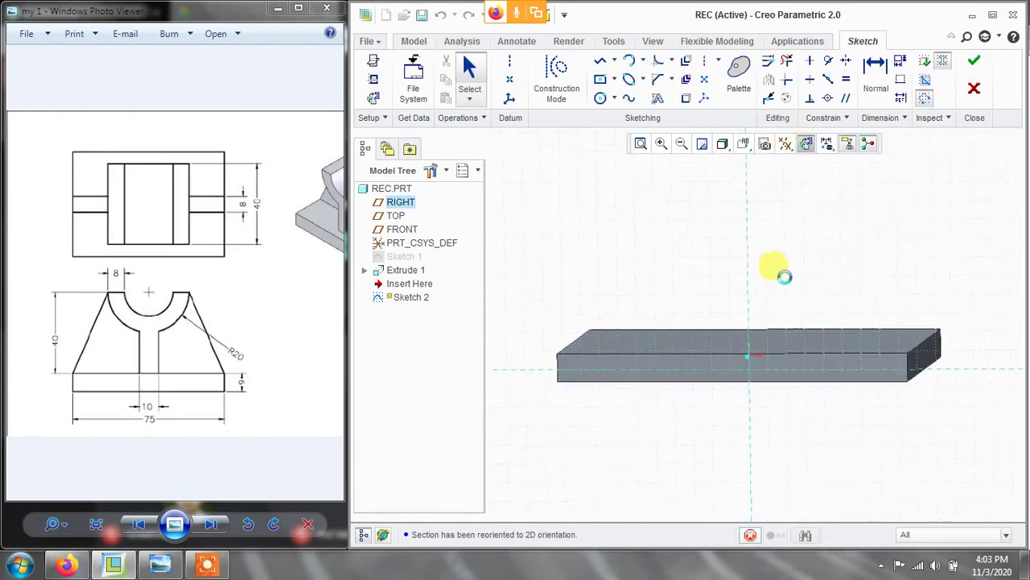
scroll(762, 197, up, 3)
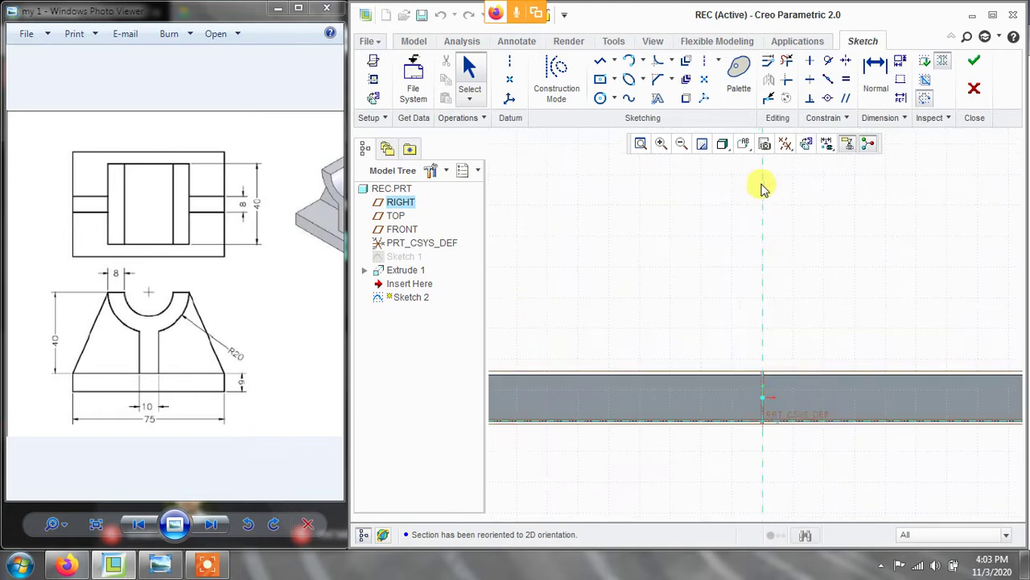
- Sketch two concentric circles of about 7.4 and 3.9 radius, centred on the vertical reference above the base plate
click(601, 98)
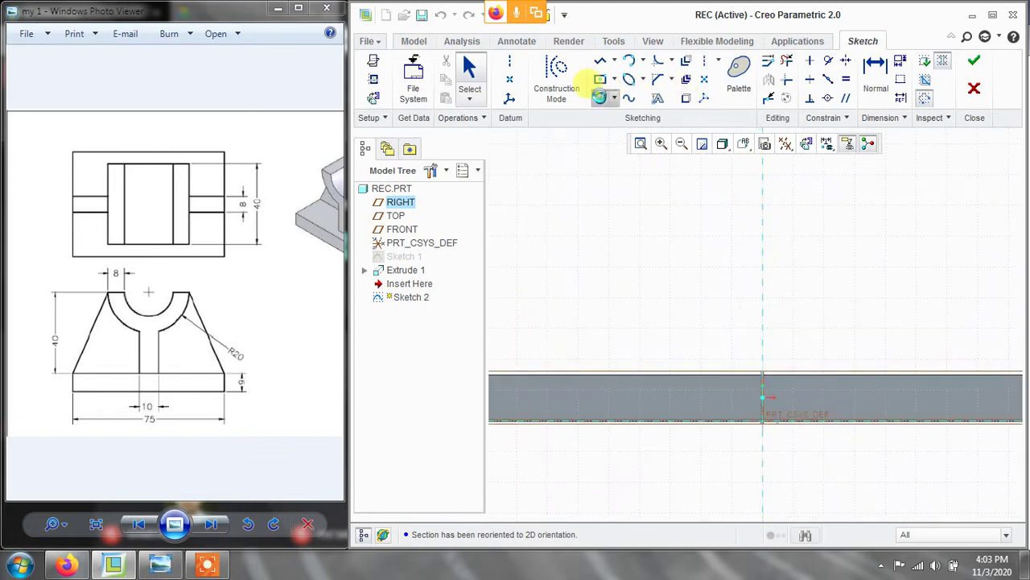
click(763, 220)
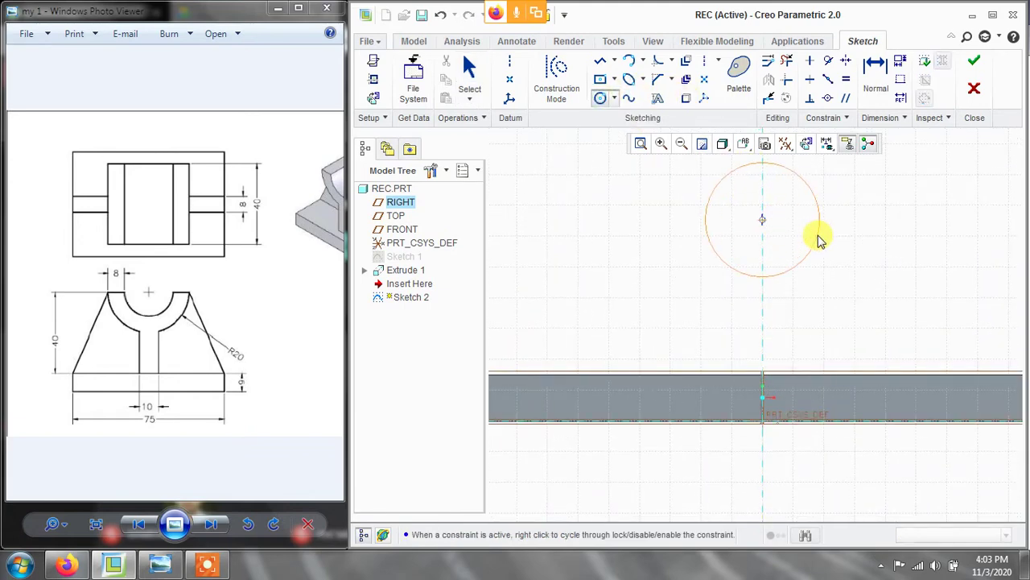
click(821, 238)
click(763, 220)
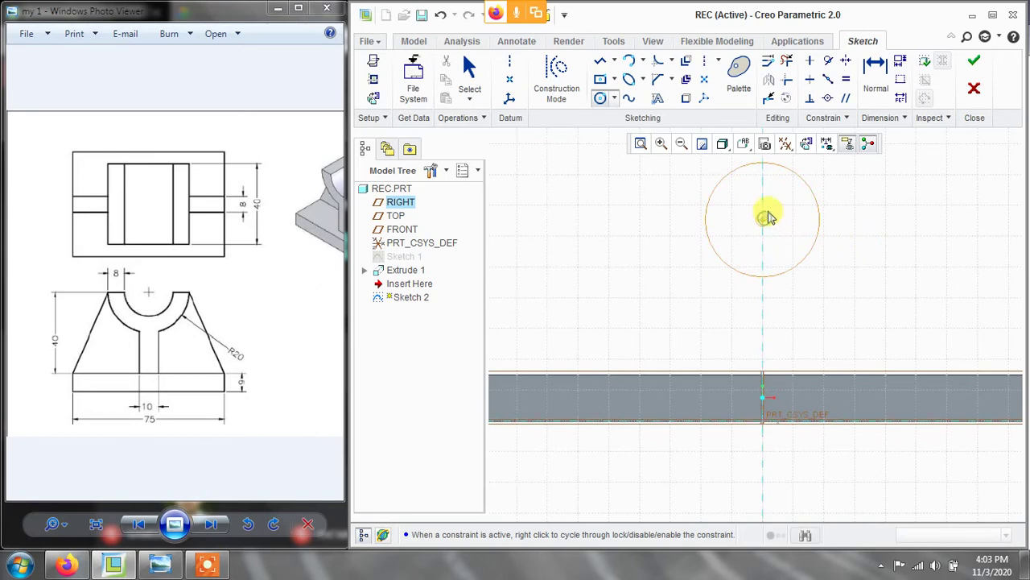
click(778, 194)
middle_click(903, 246)
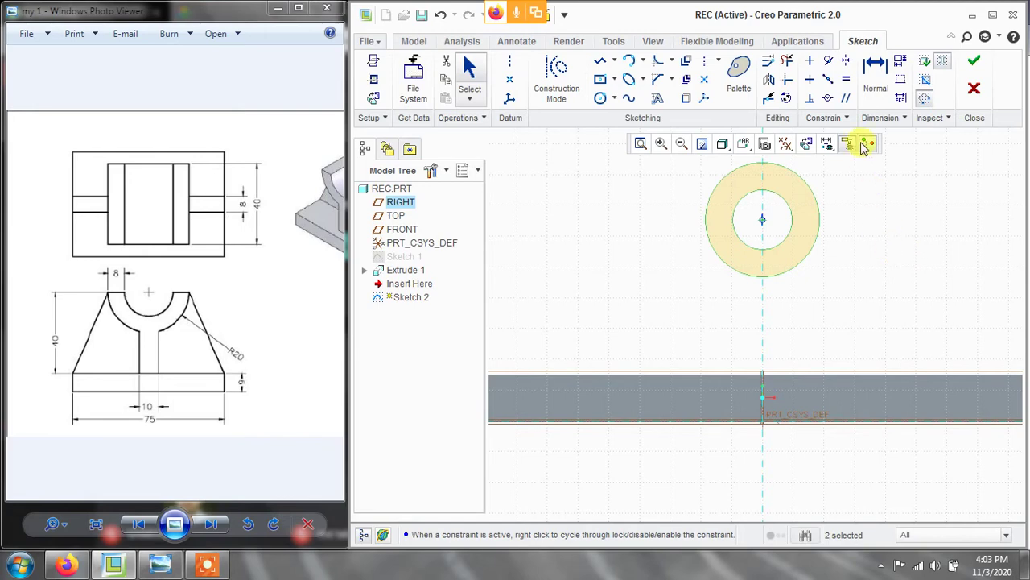
- Dimension the outer circle's radius as 20 and the inner circle's radius as 12
click(875, 71)
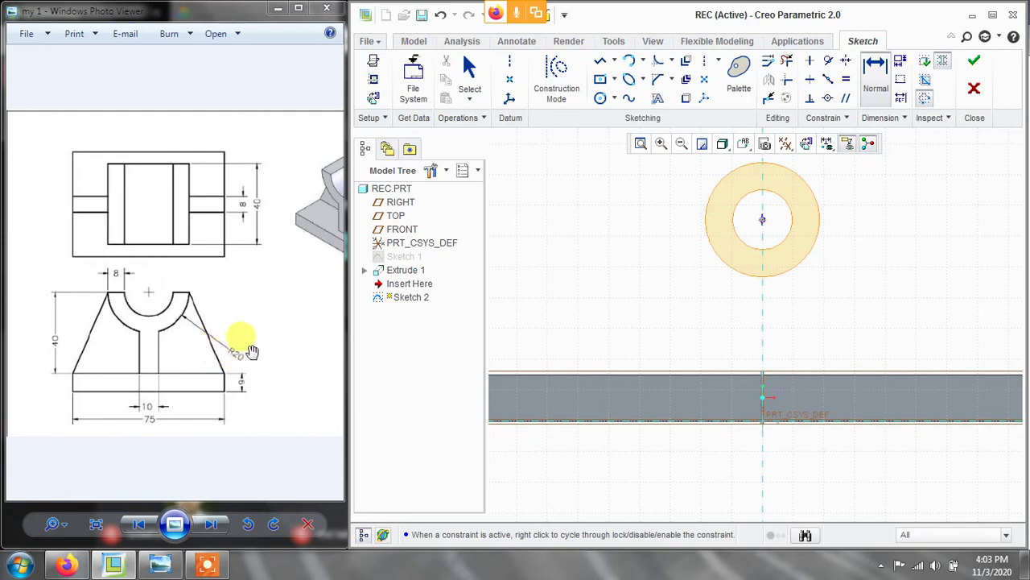
click(821, 217)
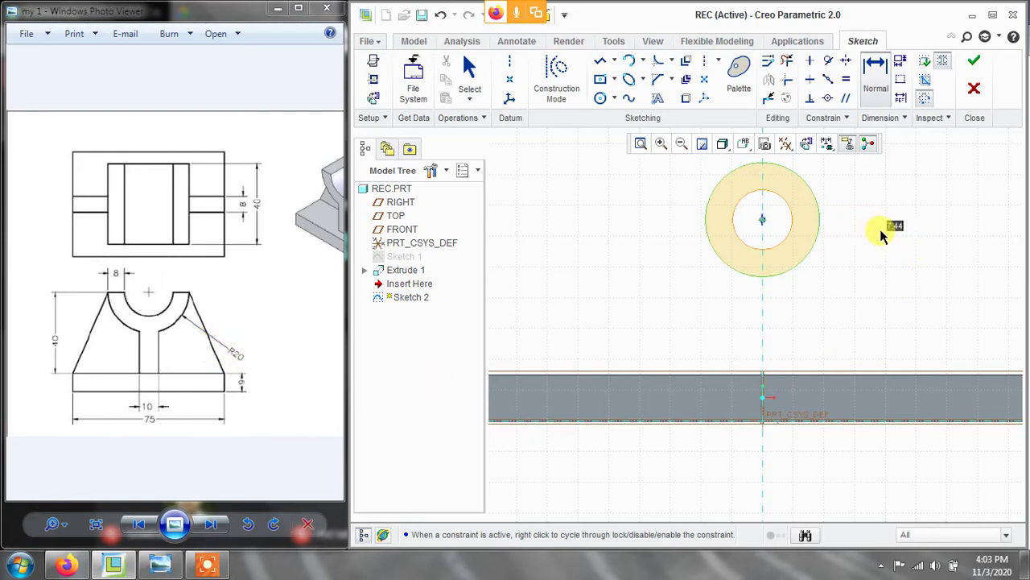
middle_click(884, 231)
text(20)
key(Return)
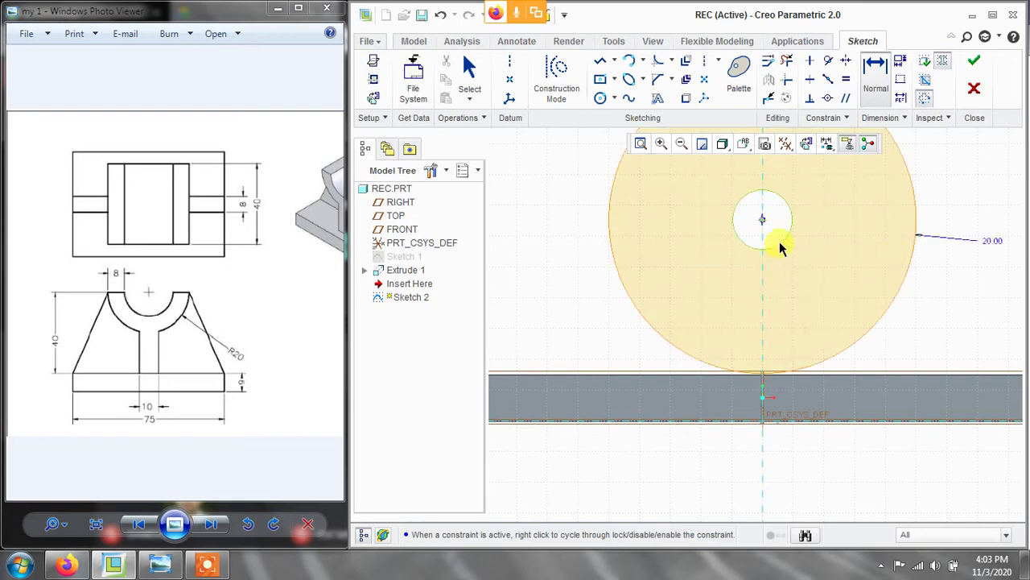
middle_click(934, 295)
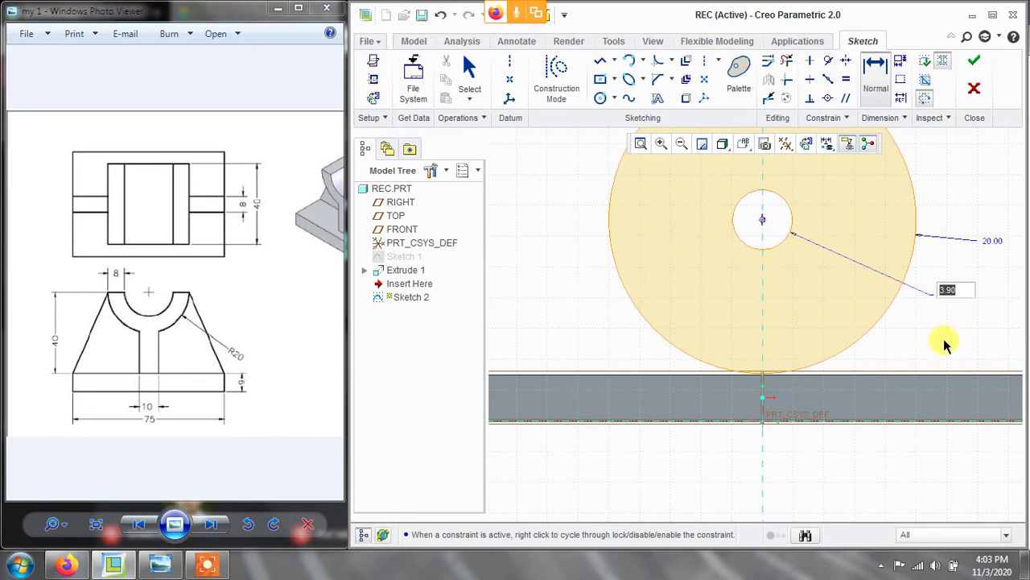
text(12)
key(Return)
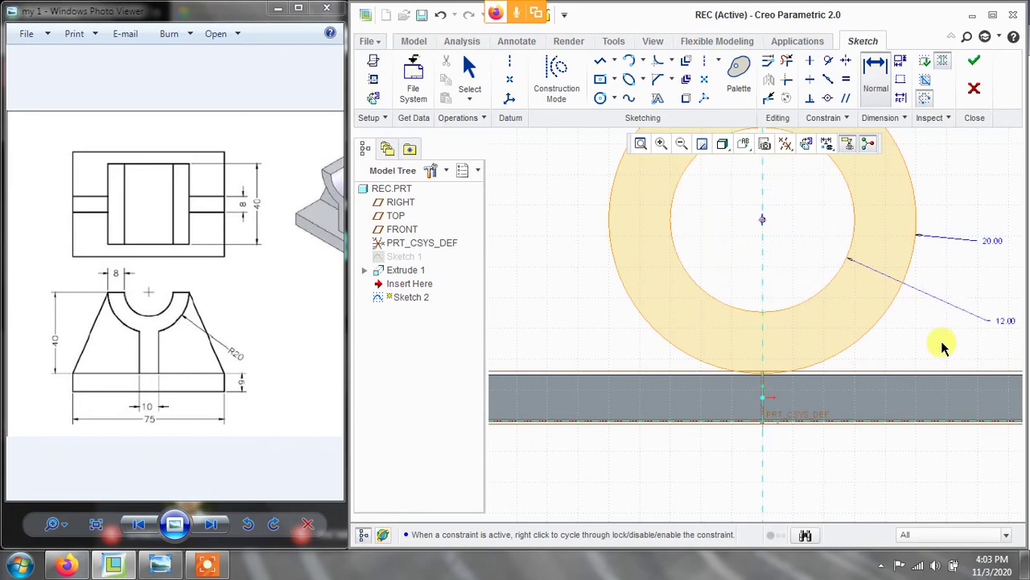
- Dimension the circles' centre 40 above the top edge of the base plate
scroll(936, 343, up, 2)
scroll(969, 224, up, 1)
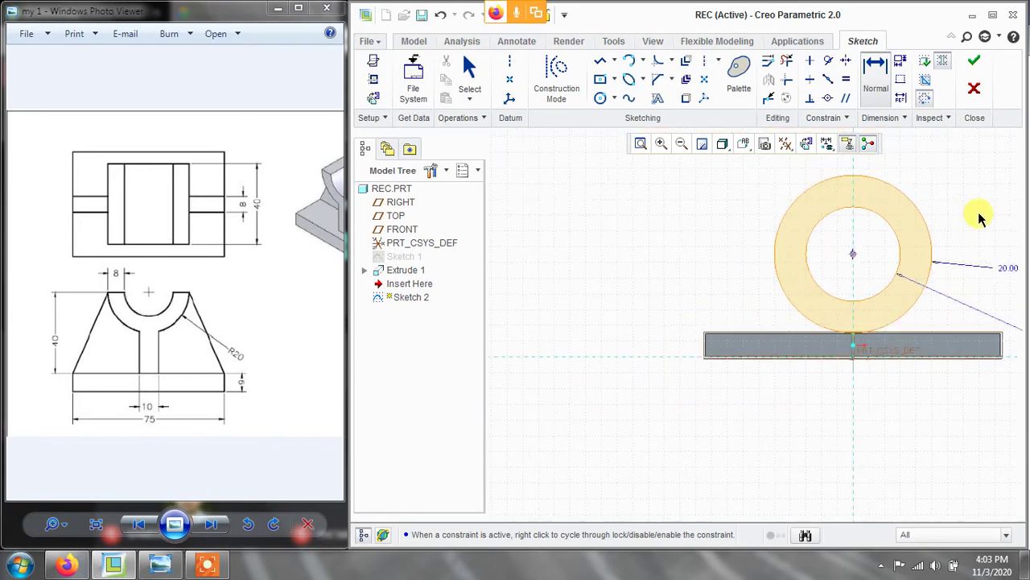
scroll(980, 214, down, 1)
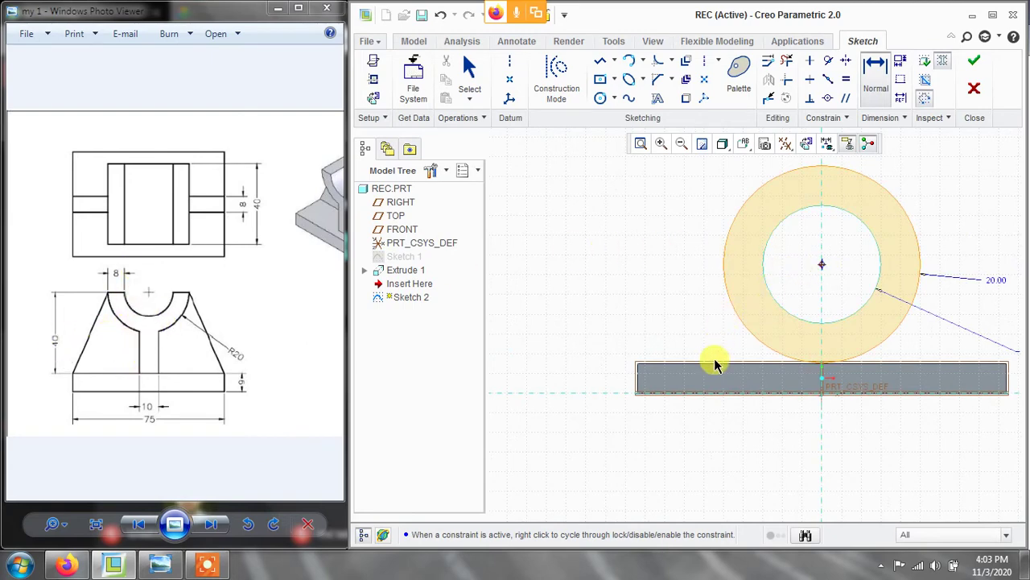
middle_click(621, 270)
text(40)
key(Return)
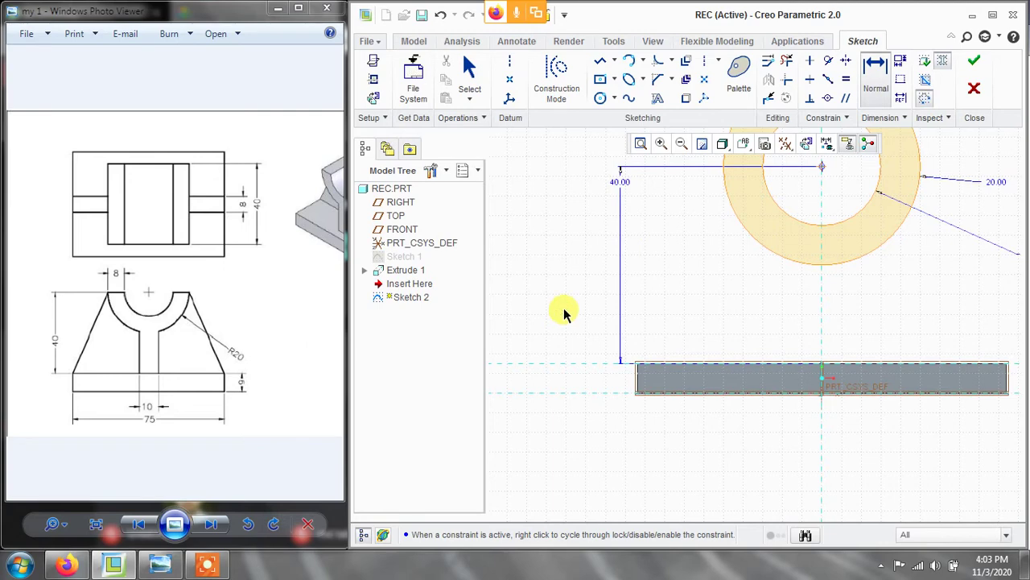
- Project the base plate's top edge into the sketch as a single edge
scroll(872, 314, down, 1)
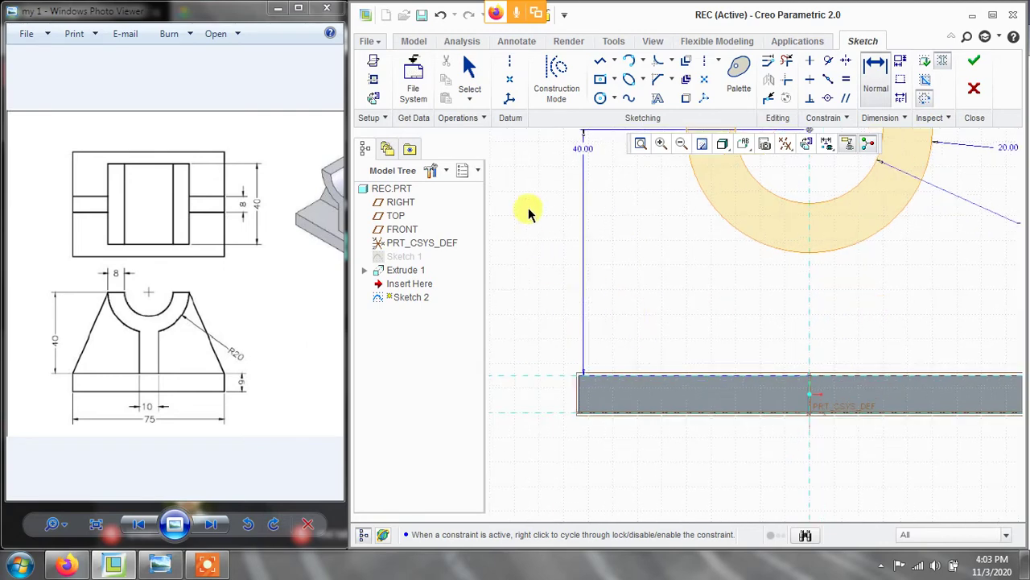
click(687, 101)
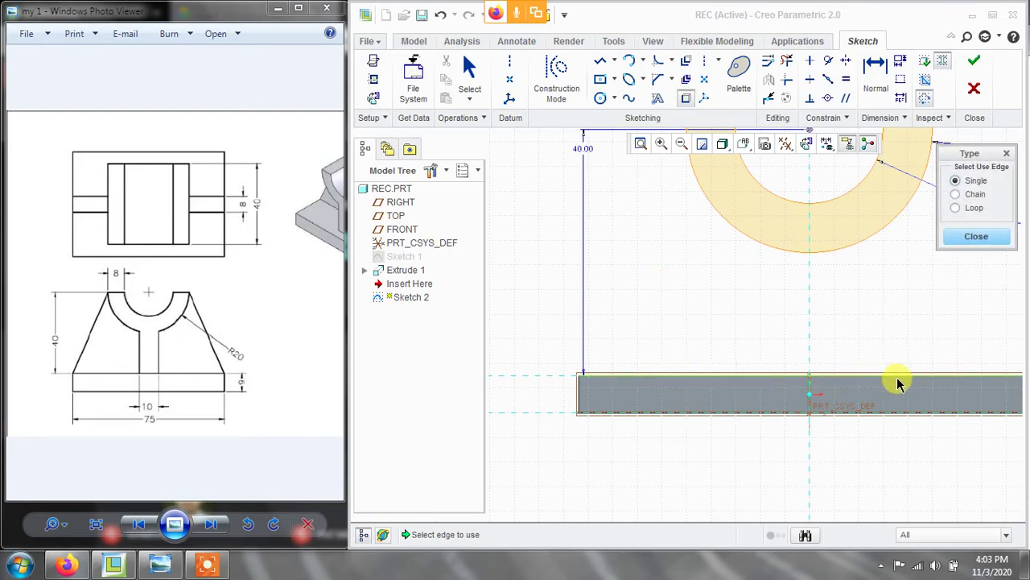
click(659, 376)
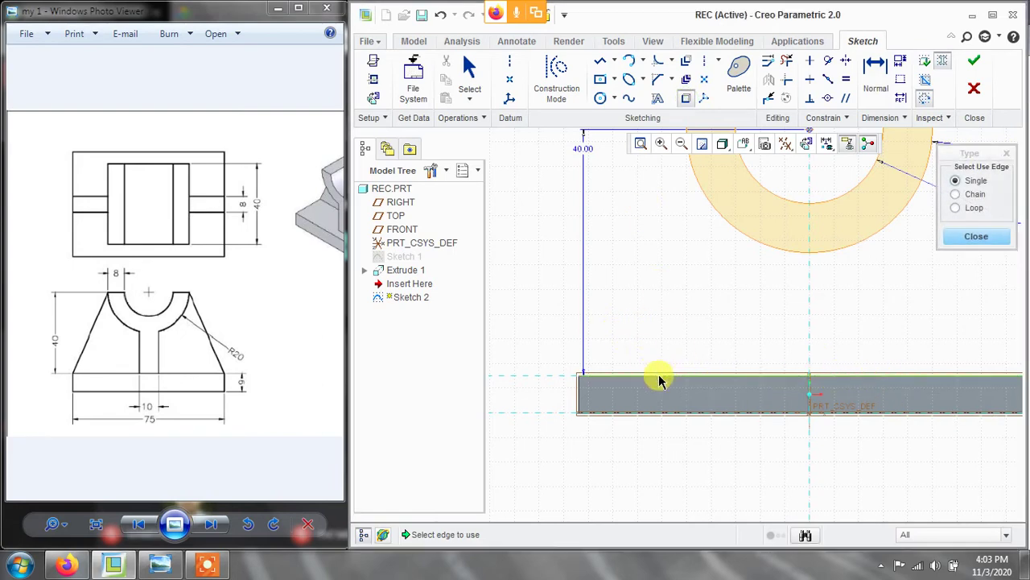
click(977, 235)
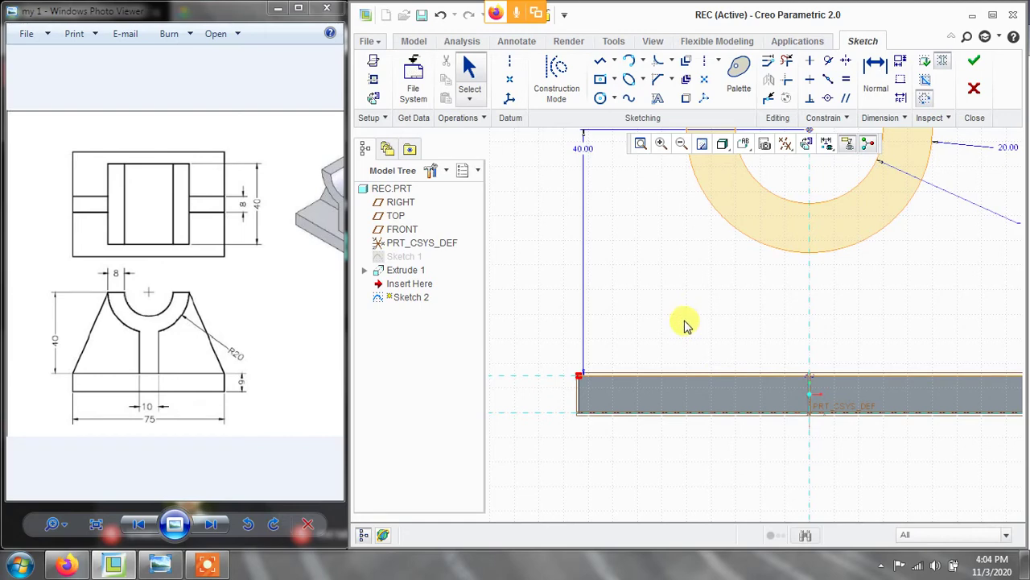
- Draw a vertical web line from inside the ring down into the base, left of the vertical reference, and set its distance from that reference to 5
click(600, 62)
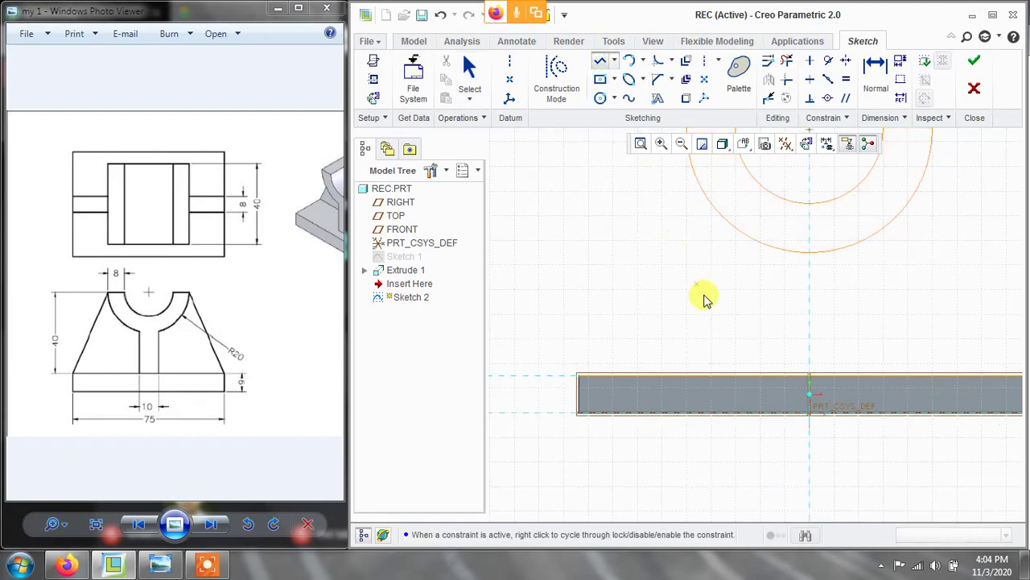
click(776, 229)
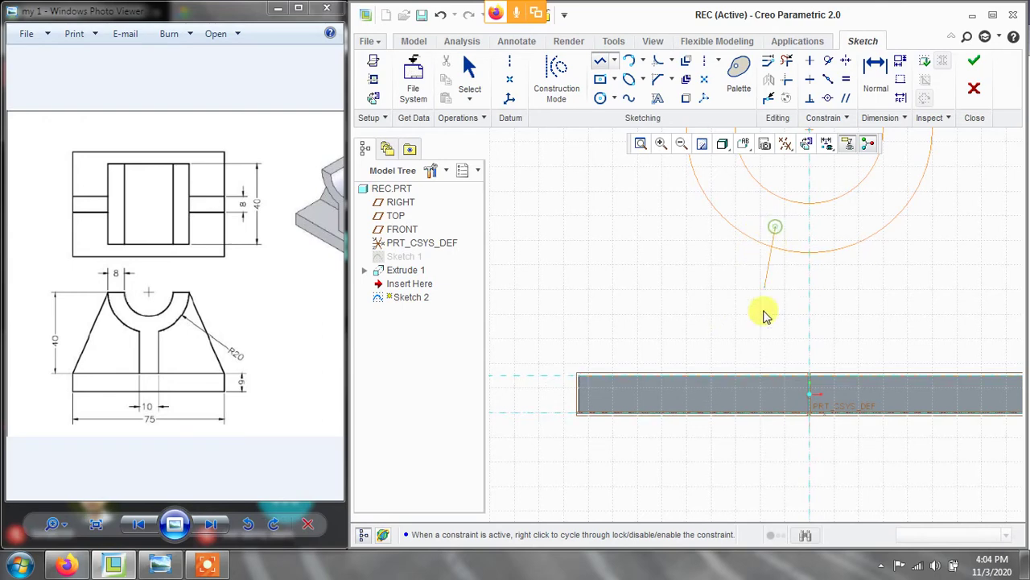
click(779, 395)
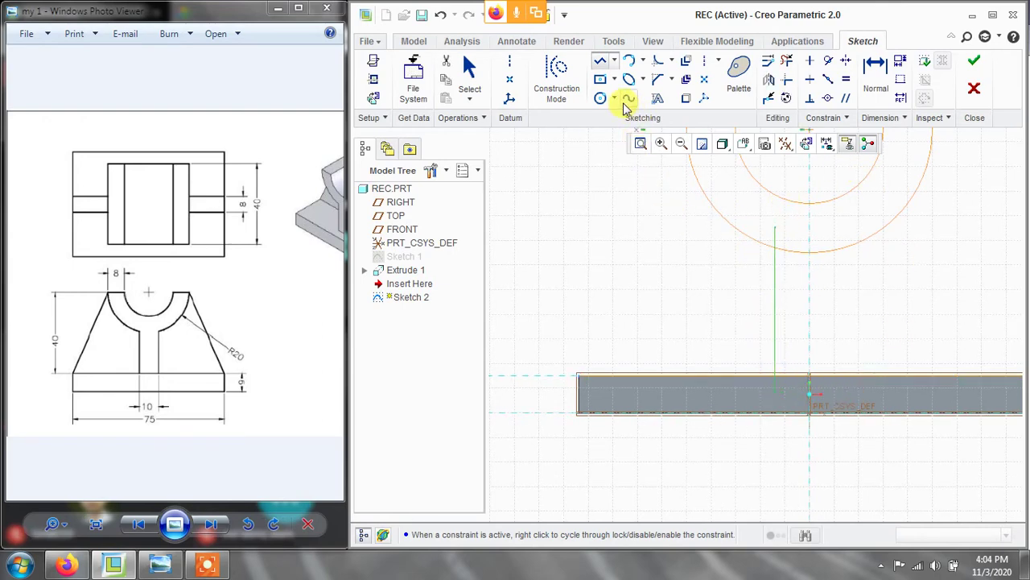
click(875, 76)
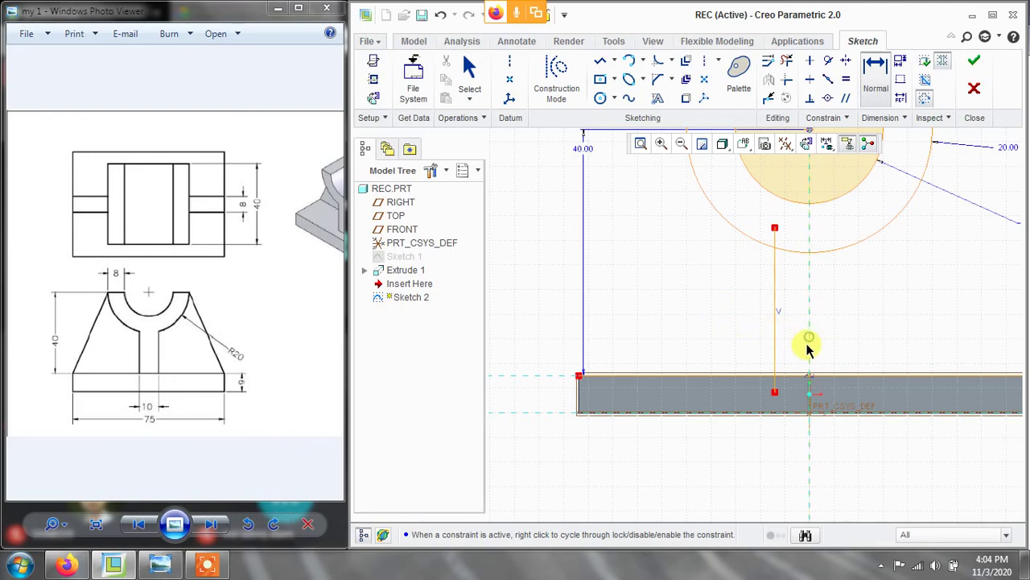
middle_click(797, 449)
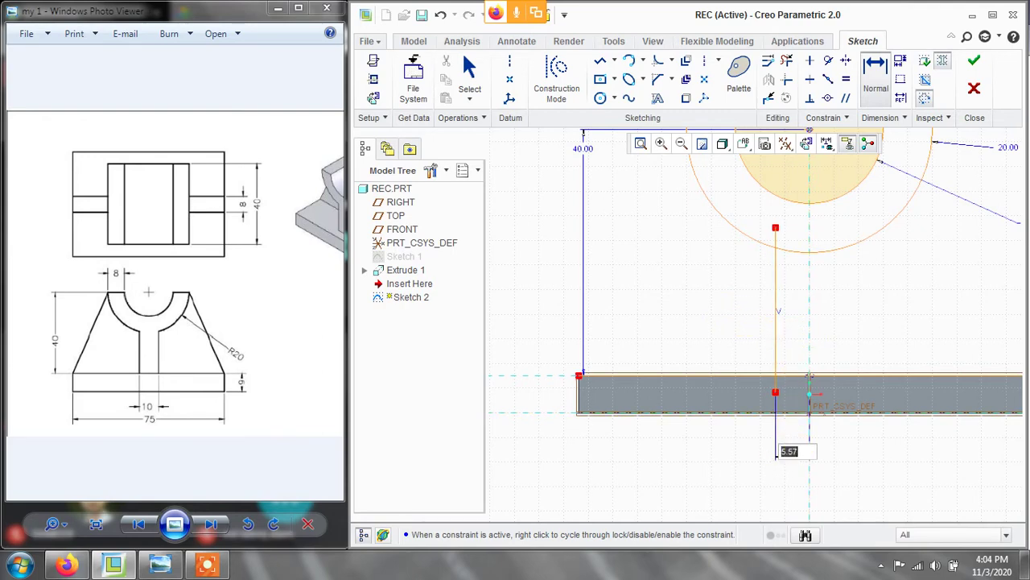
text(5)
key(Return)
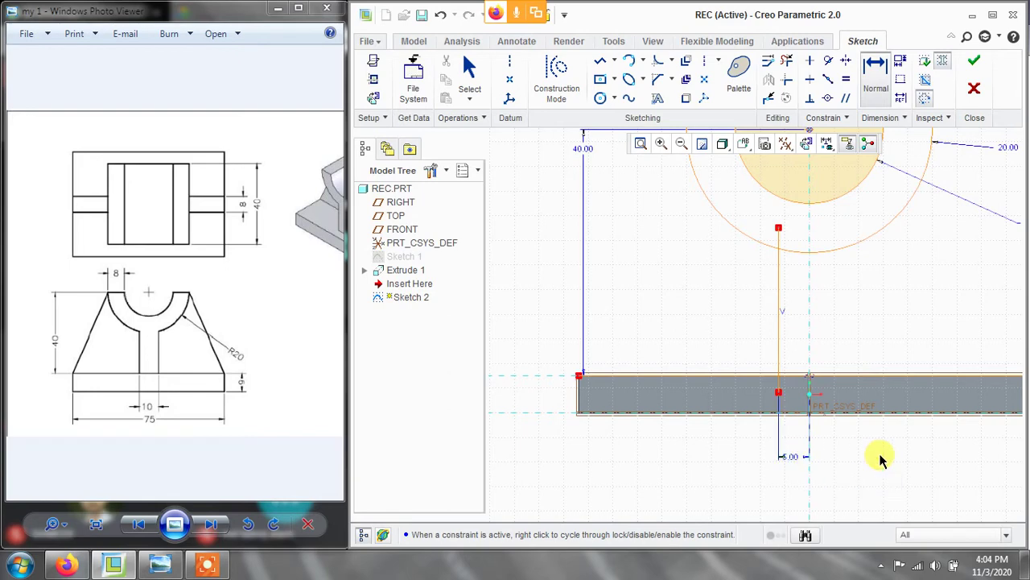
click(599, 61)
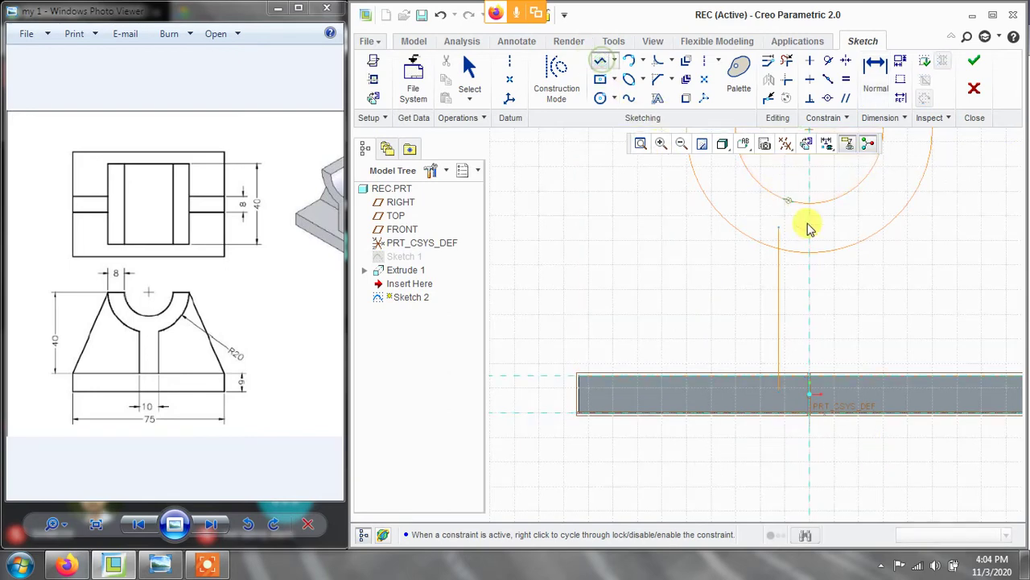
click(842, 230)
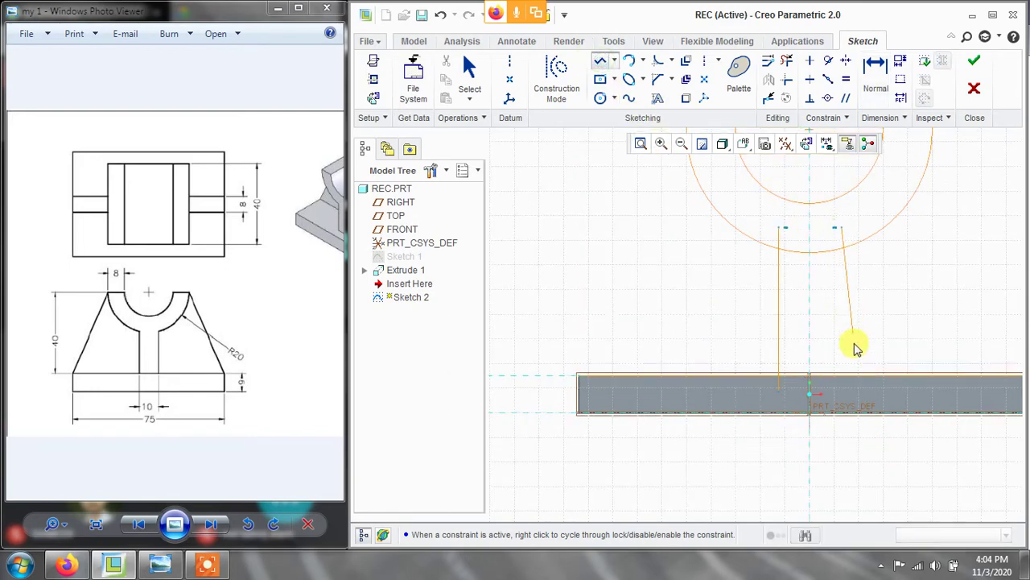
click(847, 393)
middle_click(921, 391)
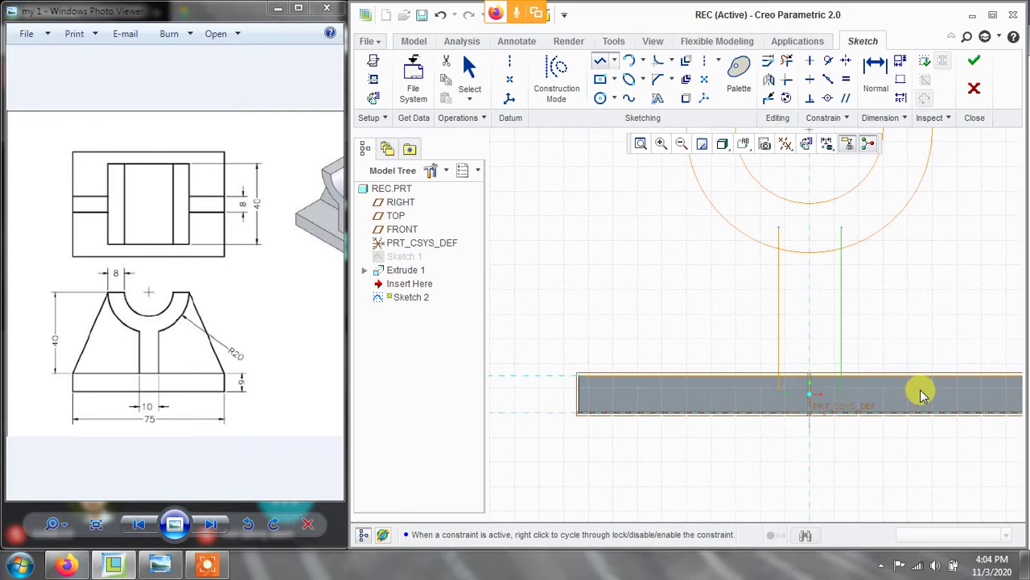
key(ctrl+z)
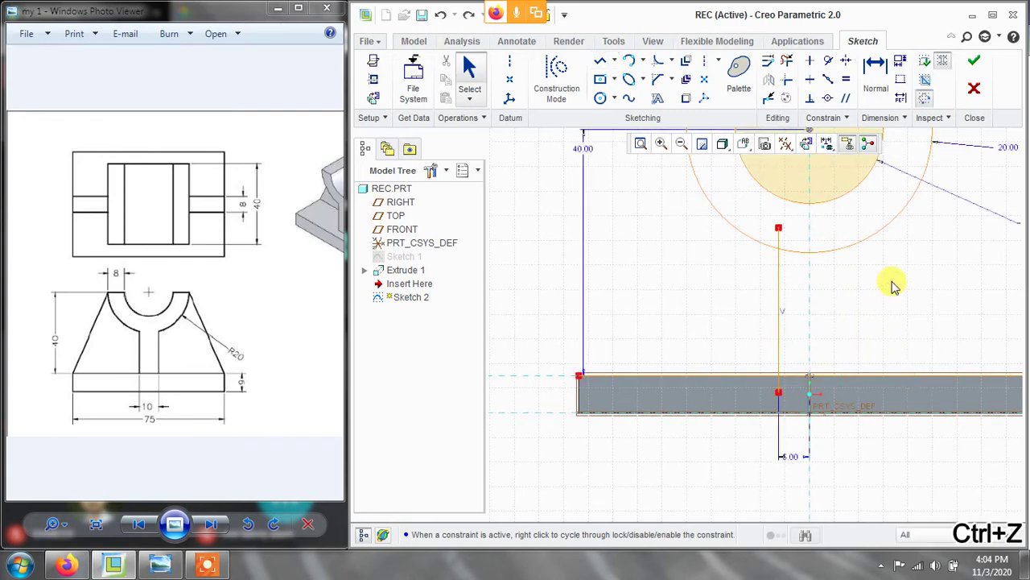
key(ctrl+z)
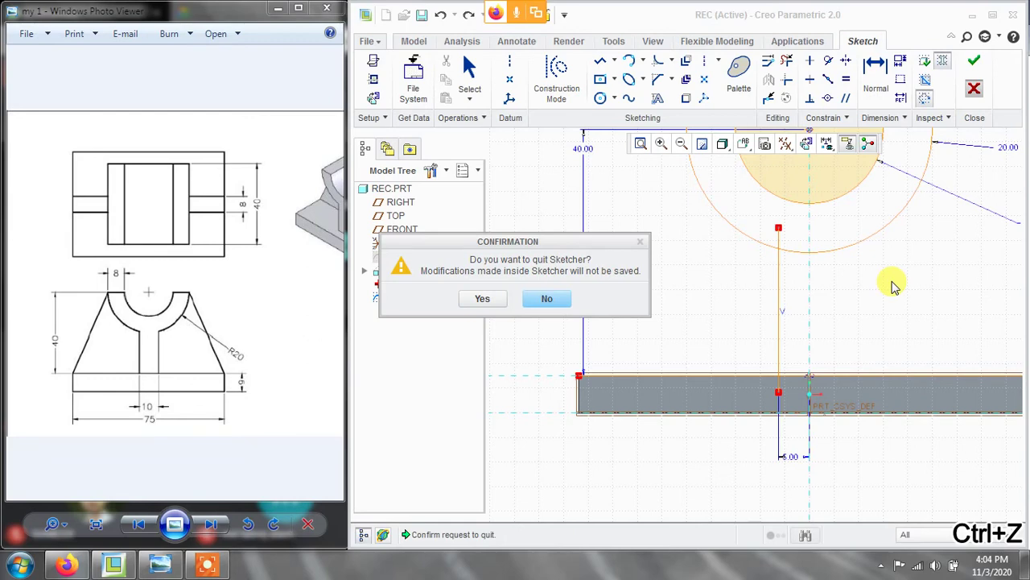
click(545, 299)
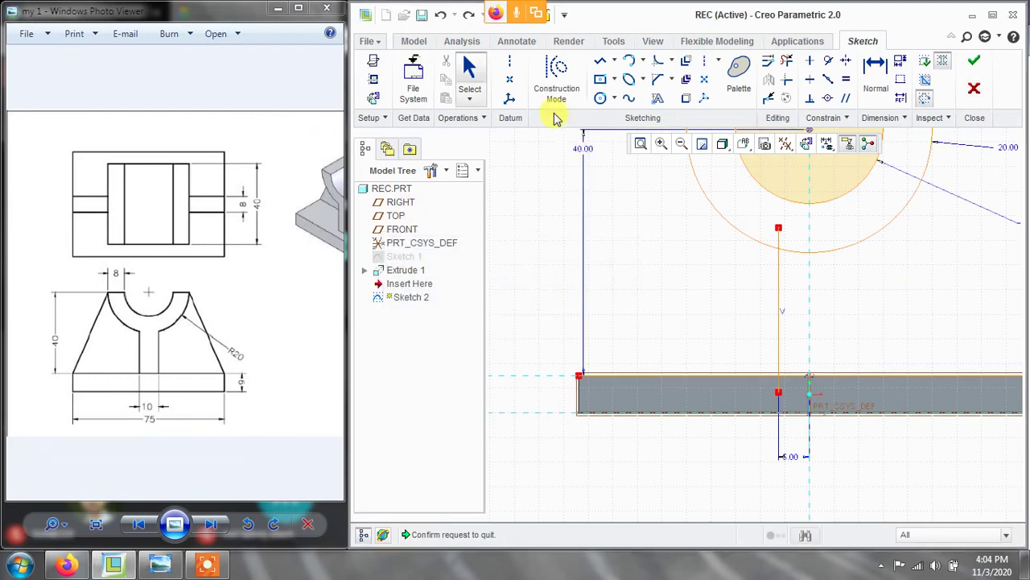
- Add a vertical centerline through the circles' centre and mirror the web line about it
click(510, 60)
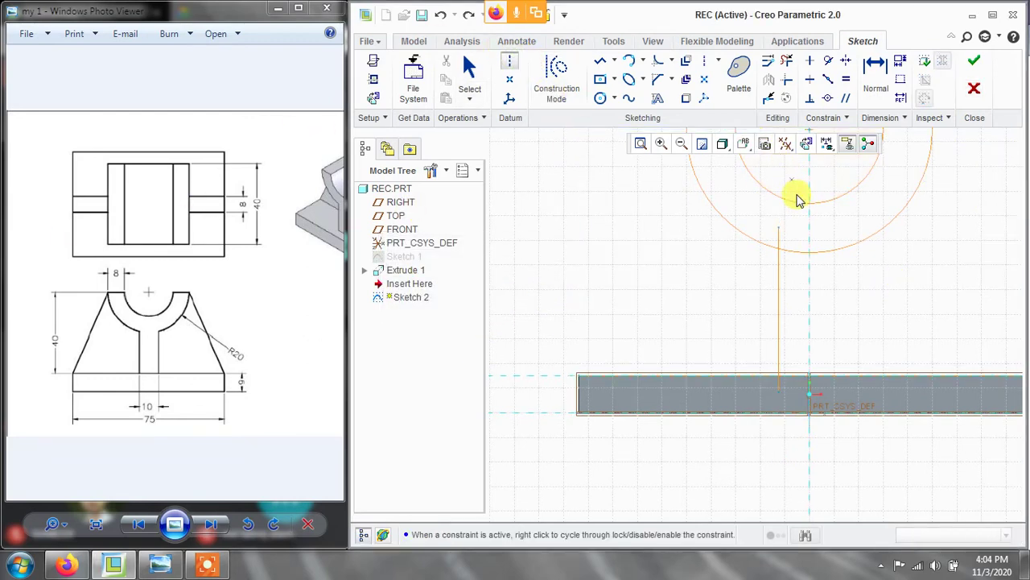
click(810, 255)
click(810, 322)
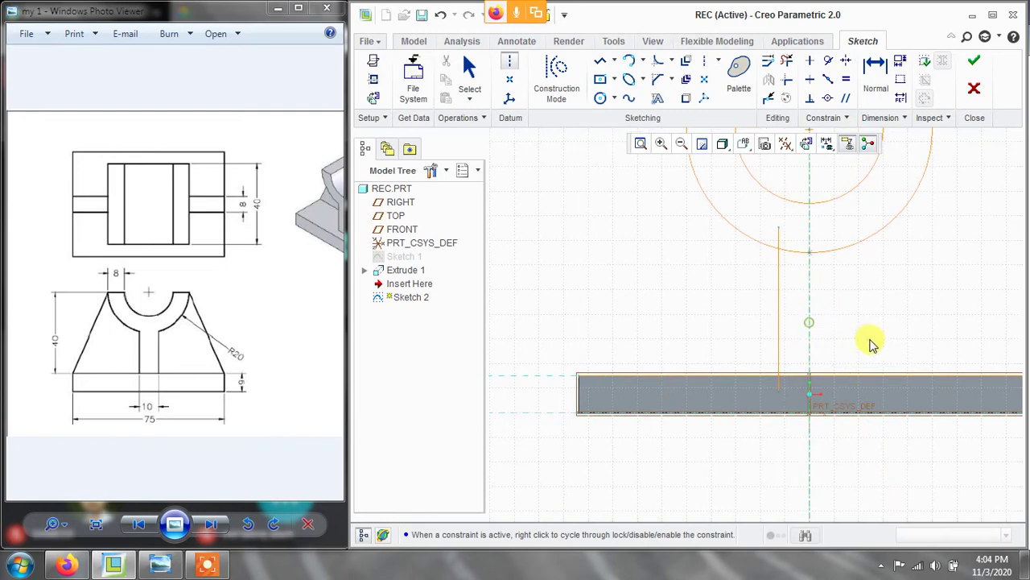
middle_click(871, 341)
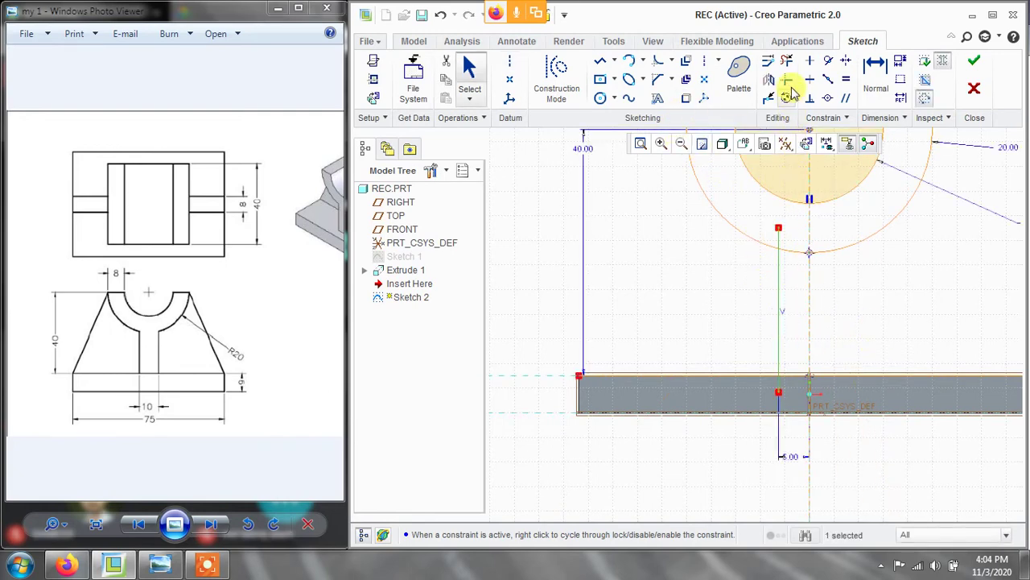
click(769, 78)
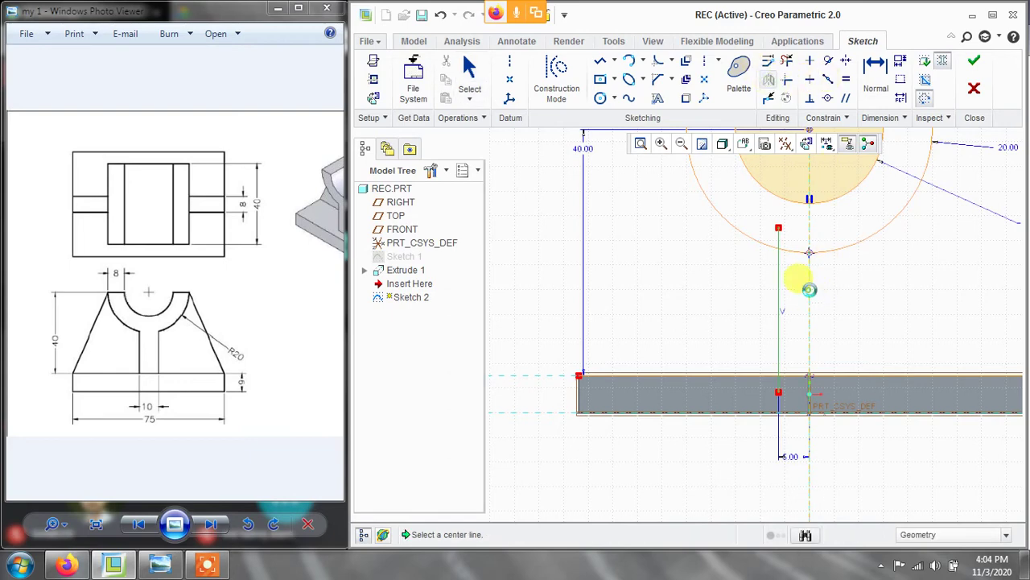
click(808, 286)
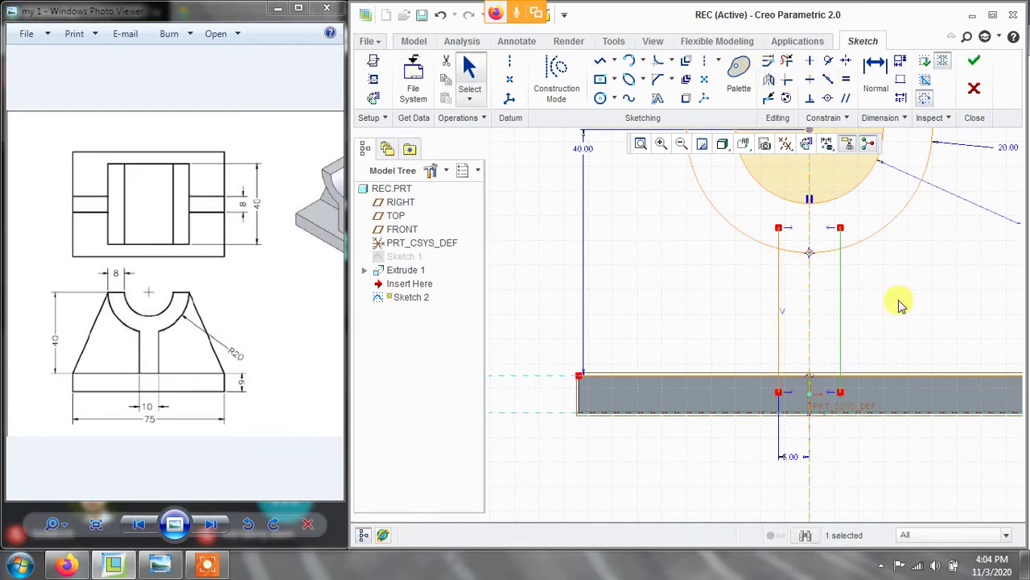
- Trim the web line ends inside the ring and the base, and the projected plate edge outside the web
click(788, 62)
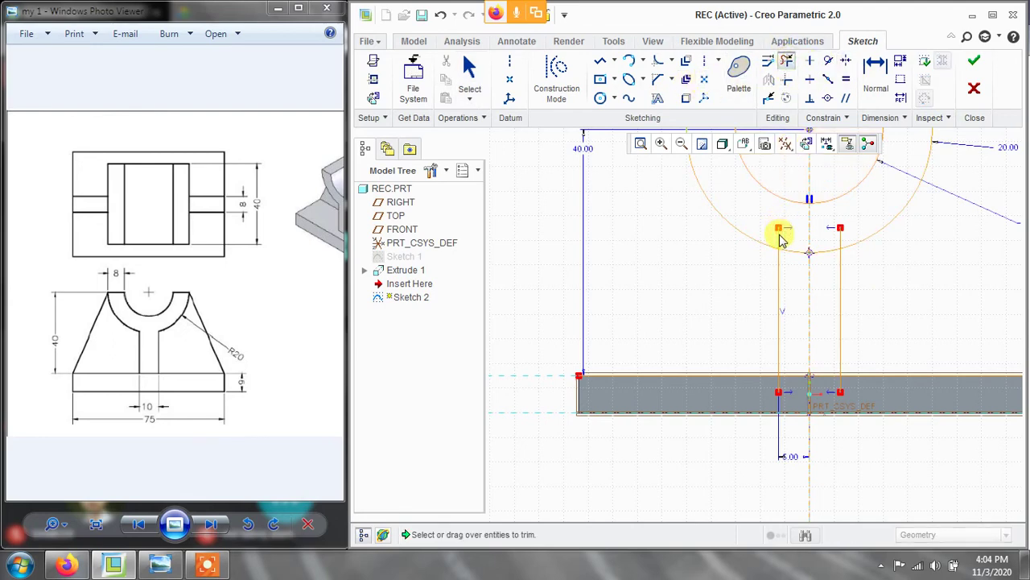
click(779, 240)
click(841, 238)
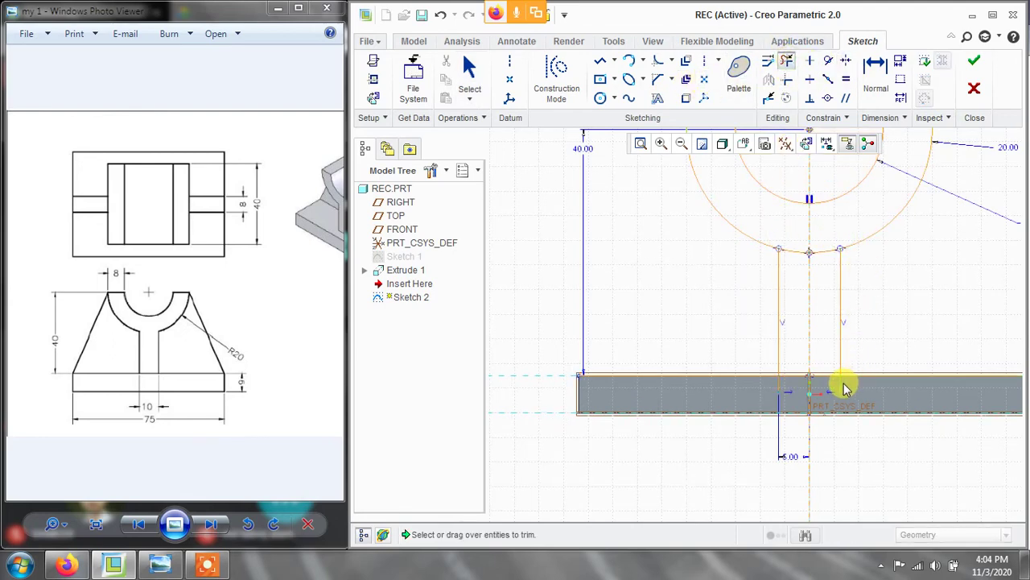
mouse_move(846, 388)
mouse_down()
mouse_move(782, 395)
mouse_move(741, 376)
mouse_up()
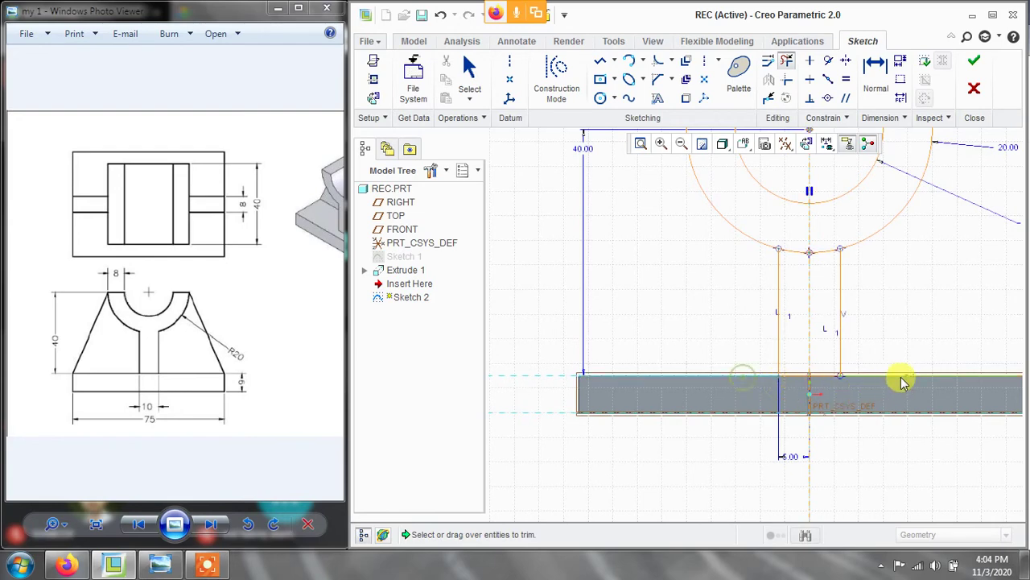
scroll(839, 282, up, 2)
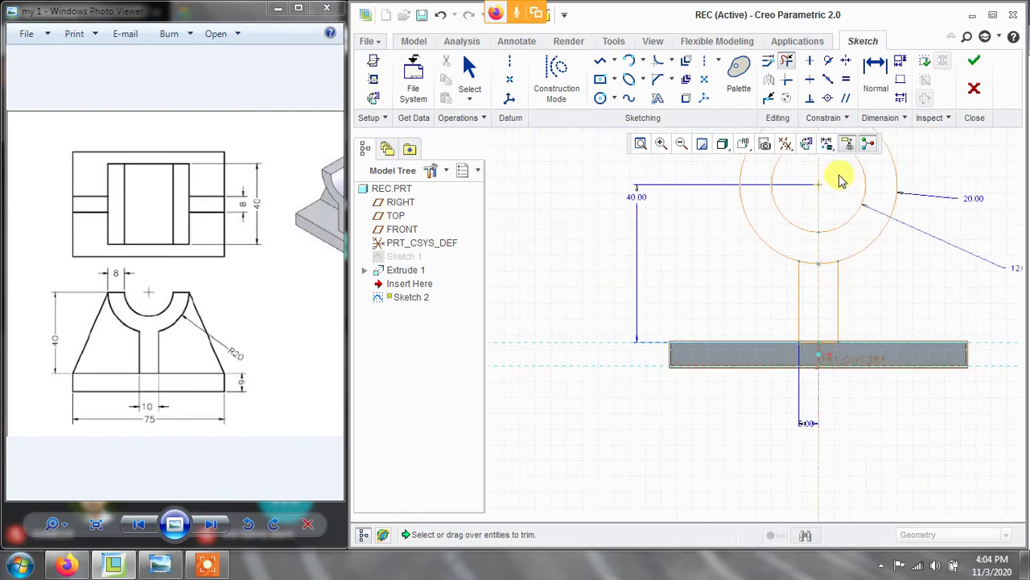
- Draw horizontal lines joining the inner and outer circles at centre height on both sides of the ring
scroll(839, 181, down, 2)
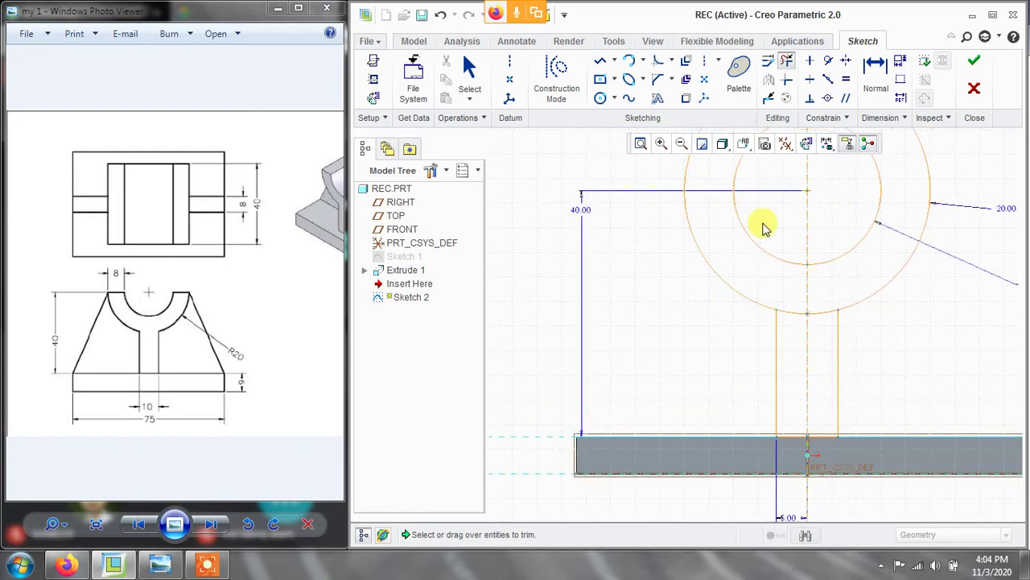
click(600, 60)
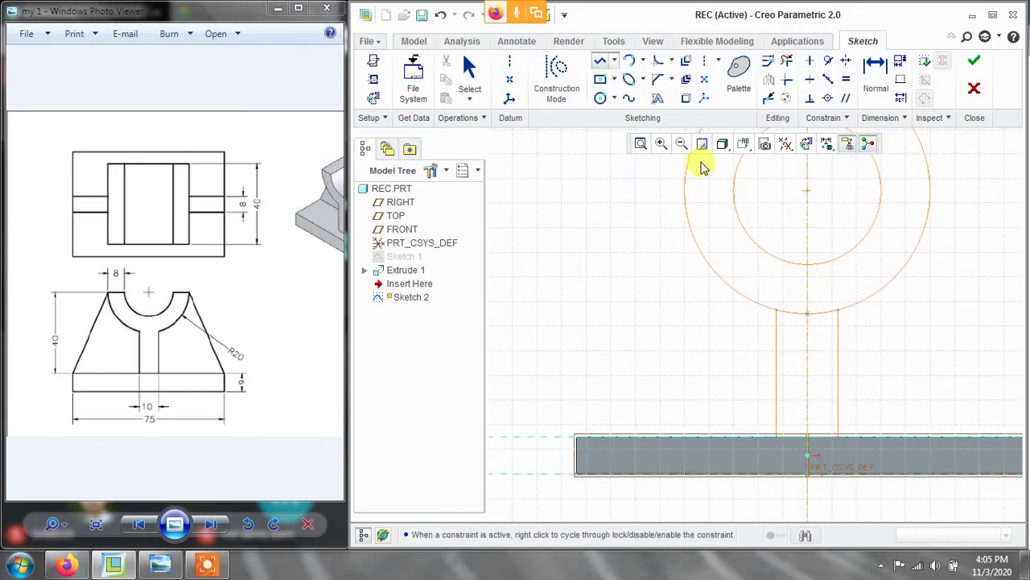
click(685, 192)
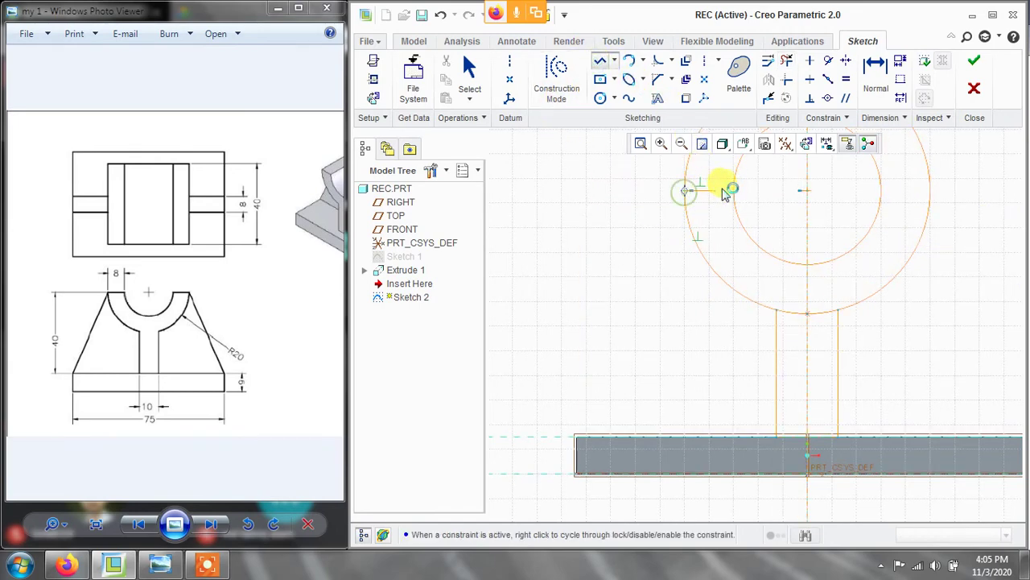
click(733, 191)
middle_click(748, 196)
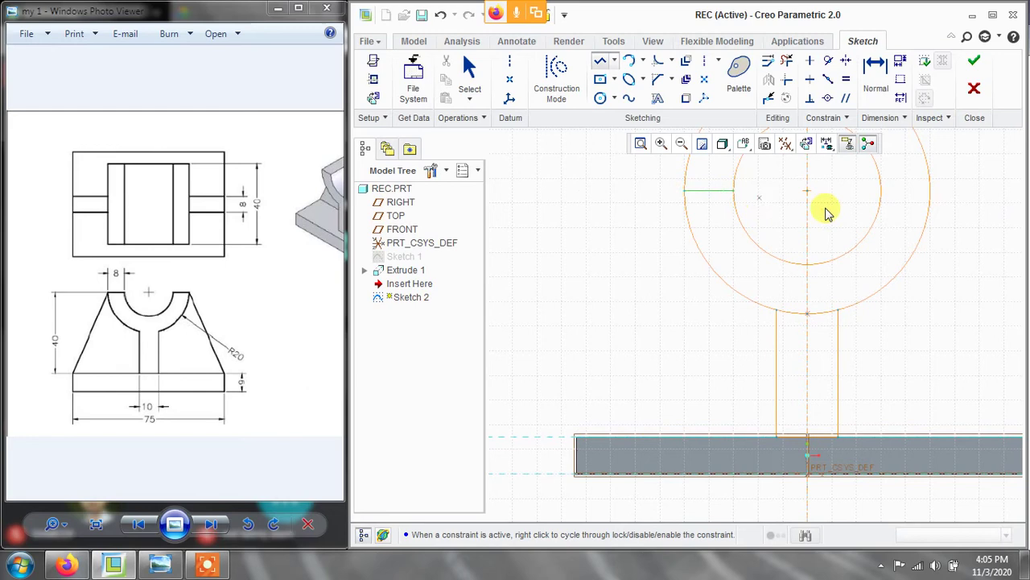
click(878, 190)
click(931, 193)
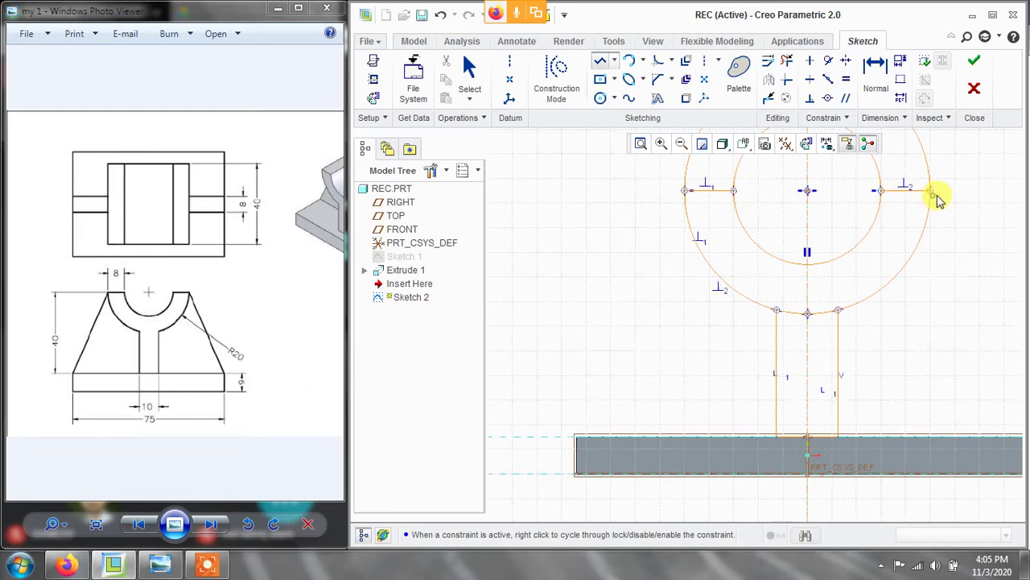
middle_click(970, 199)
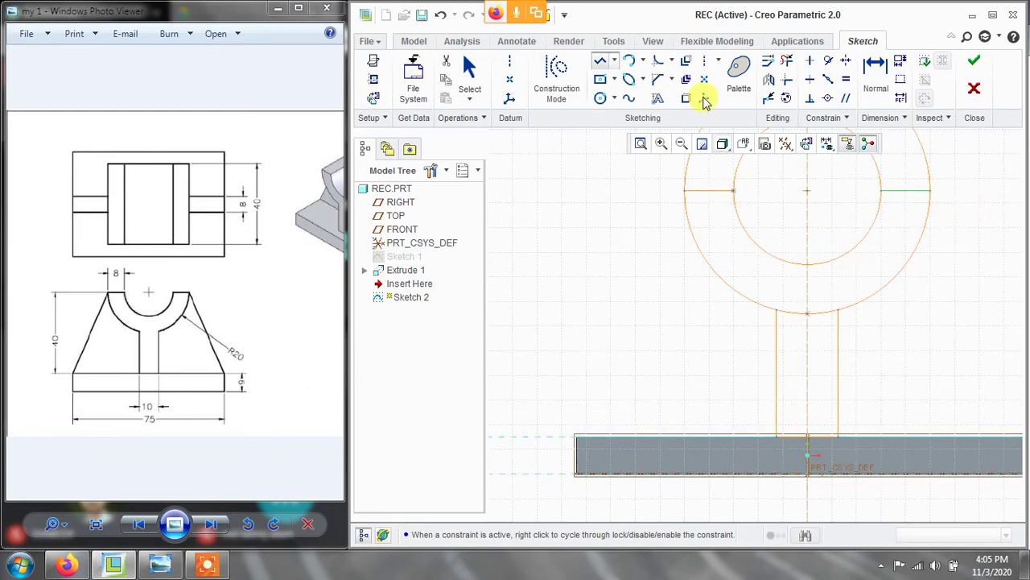
- Trim the circles' upper halves and the outer arc between the web lines, and finish the sketch
click(786, 62)
drag(690, 170, 746, 173)
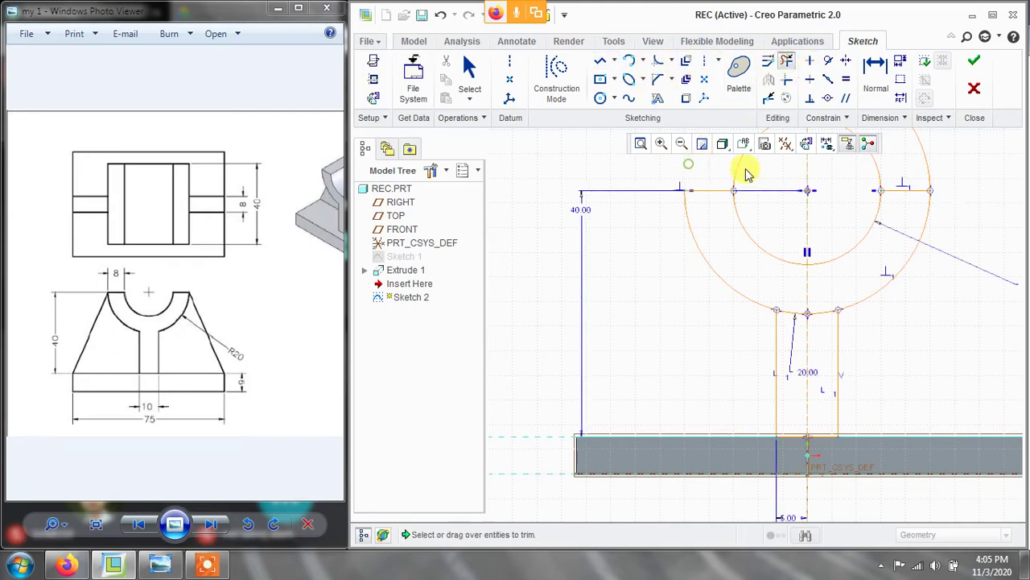
click(789, 315)
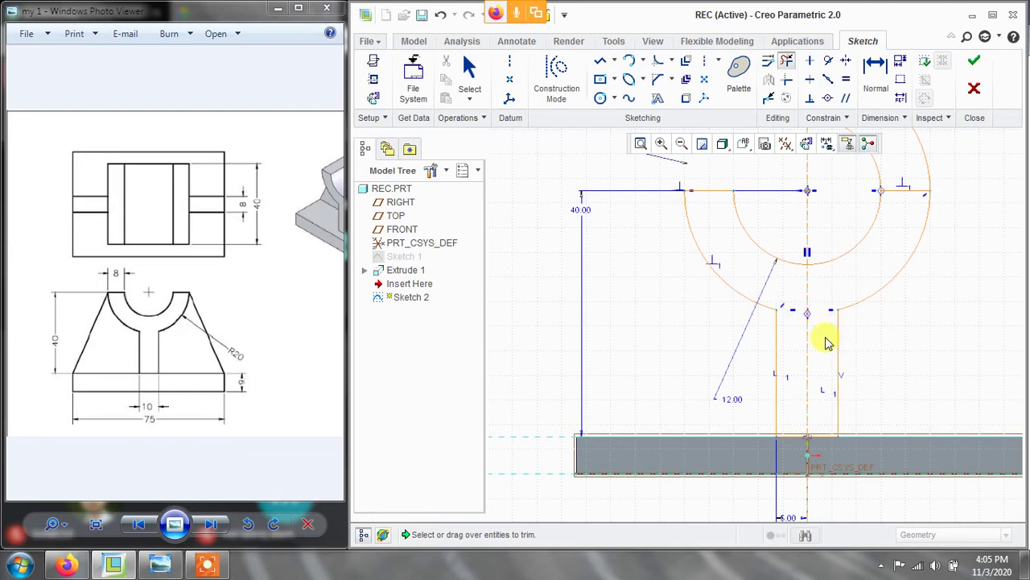
click(933, 168)
scroll(900, 148, down, 2)
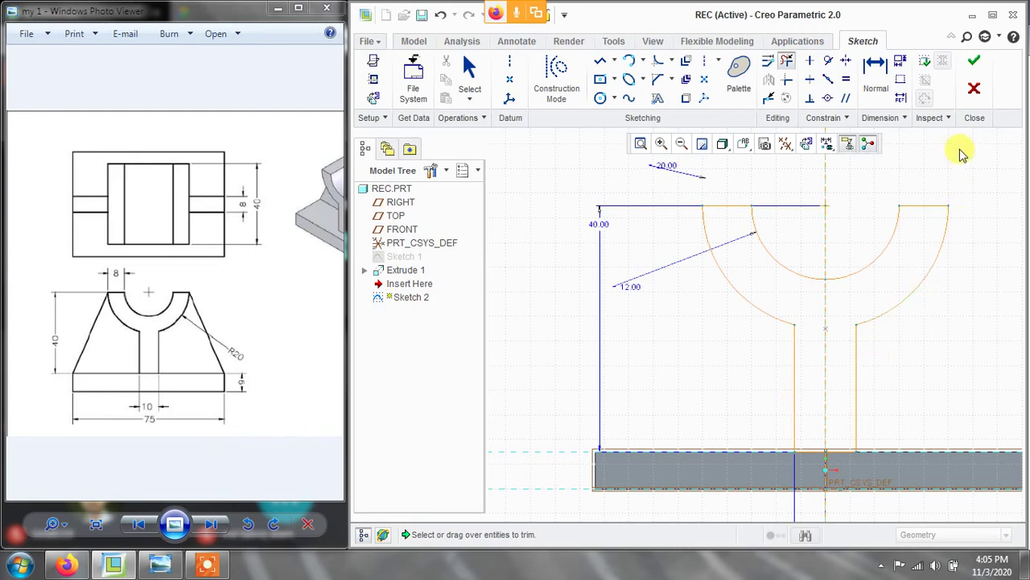
click(974, 62)
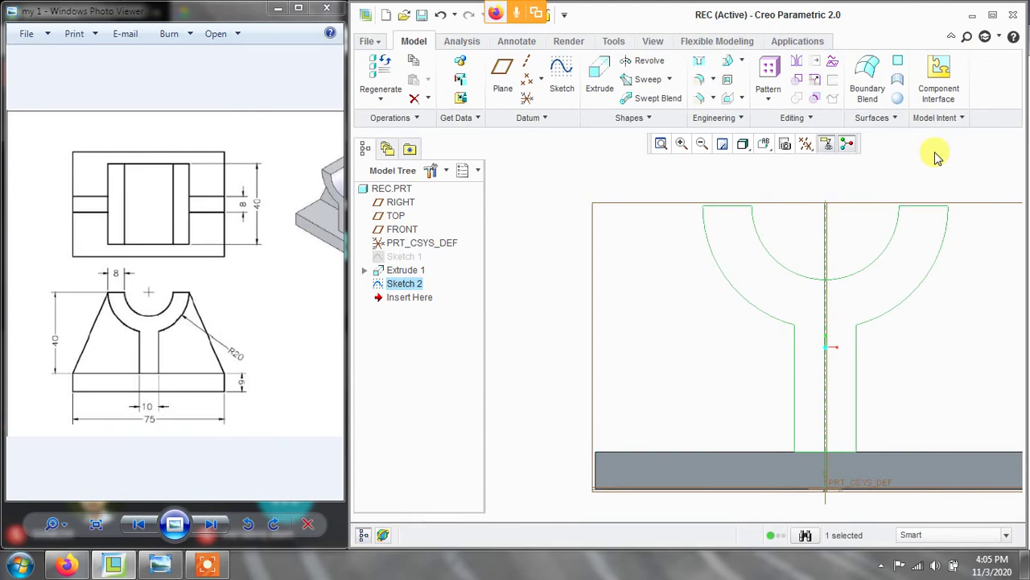
- Extrude the cradle and web profile symmetrically about its sketch plane to a total depth of 40
scroll(924, 353, up, 2)
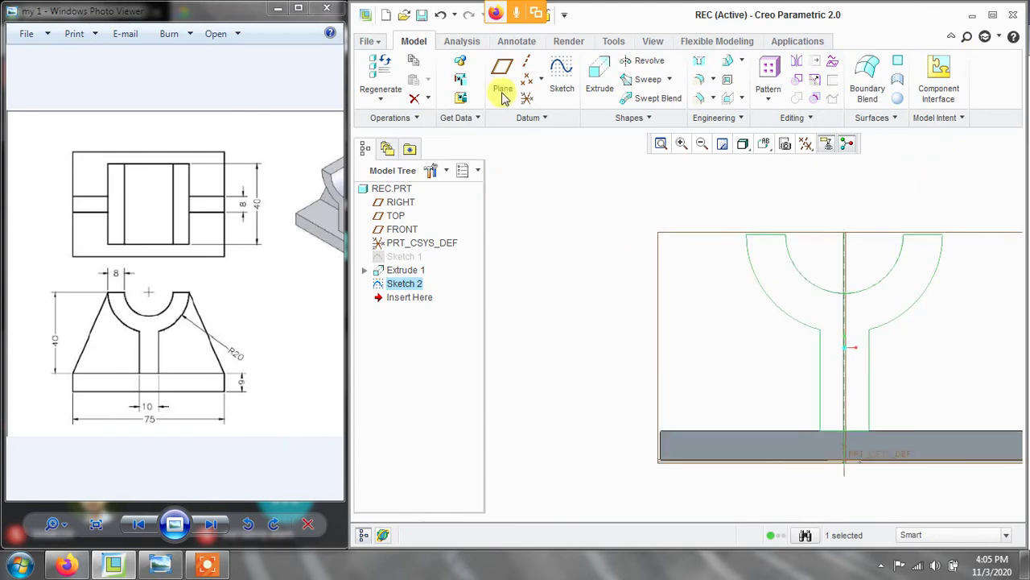
click(600, 90)
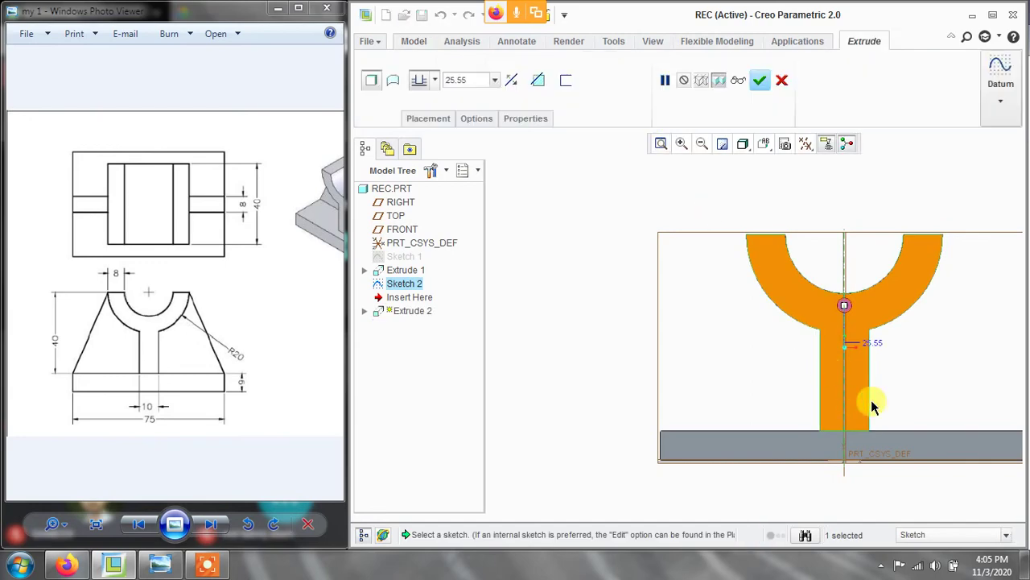
middle_drag(881, 365, 828, 382)
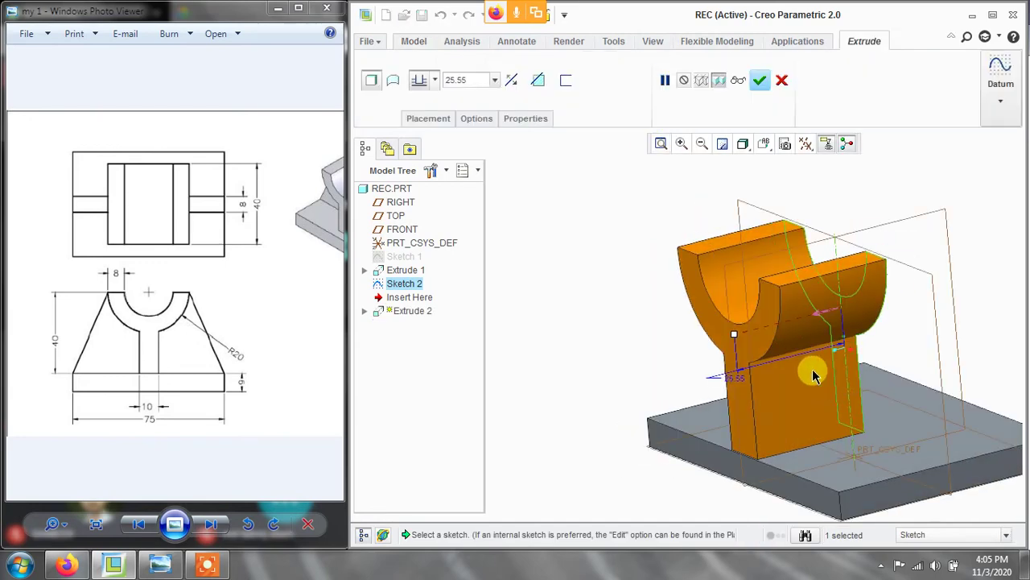
click(433, 80)
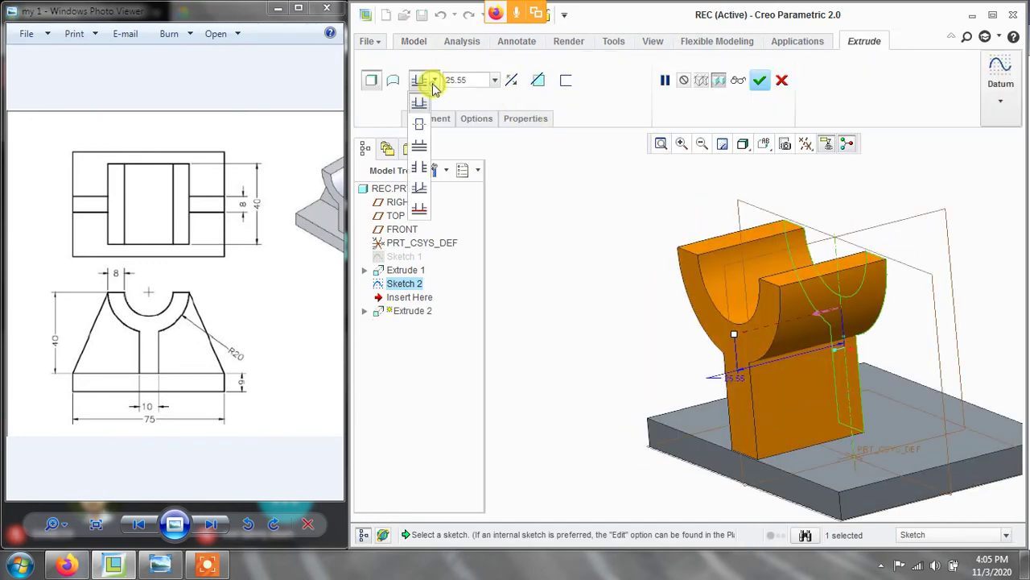
click(418, 118)
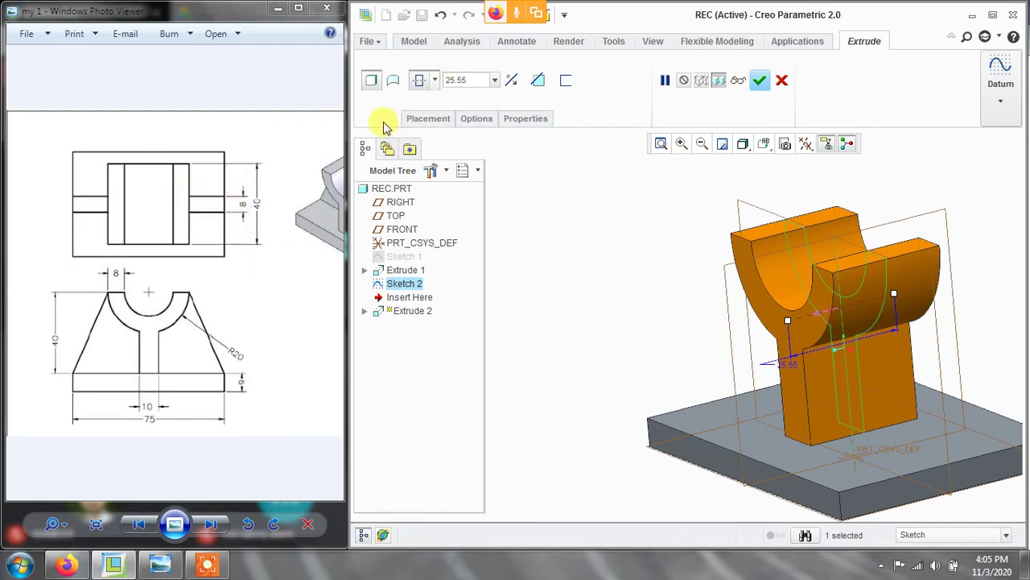
double_click(459, 80)
text(40)
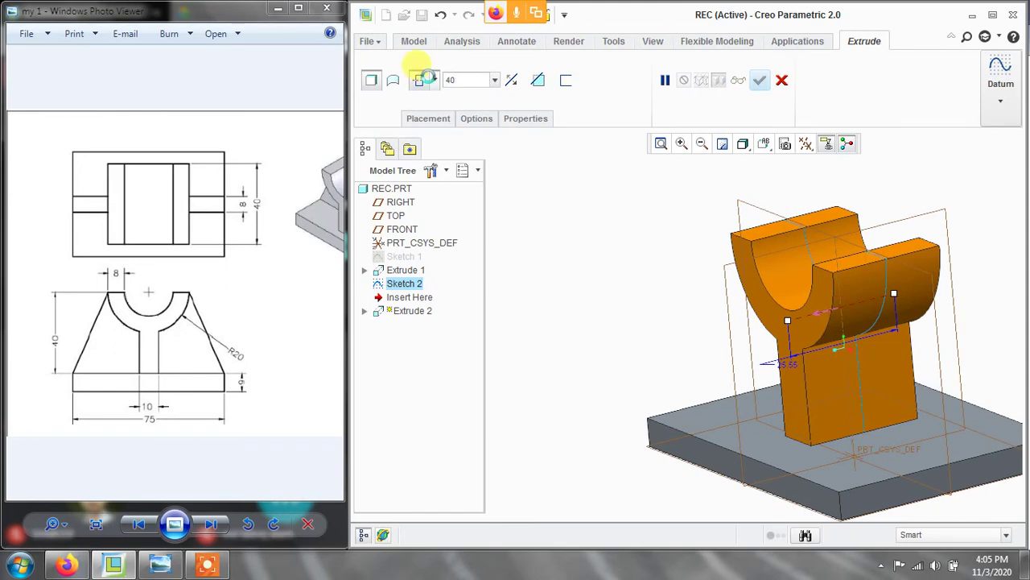
key(Return)
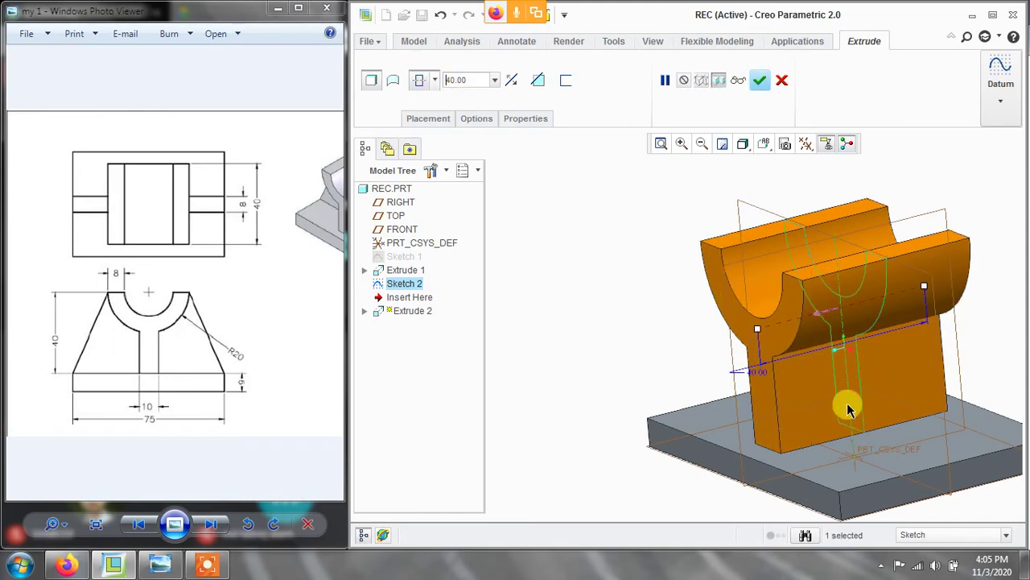
middle_drag(935, 328, 839, 246)
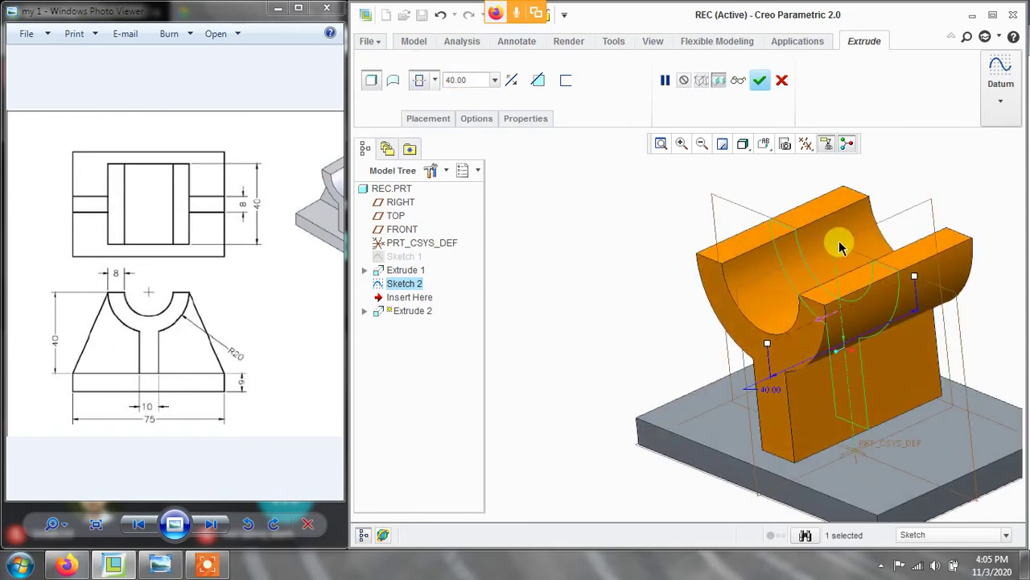
click(759, 79)
click(946, 198)
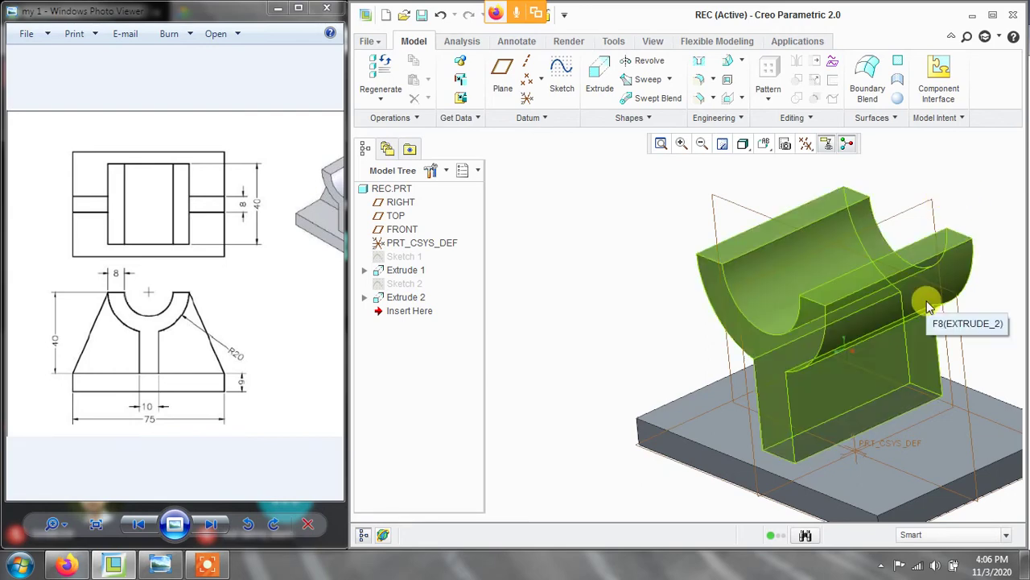
- Examine the extruded cradle and web on the base plate up close and from further away
scroll(994, 350, up, 3)
scroll(975, 350, down, 4)
scroll(960, 357, up, 4)
scroll(969, 342, up, 2)
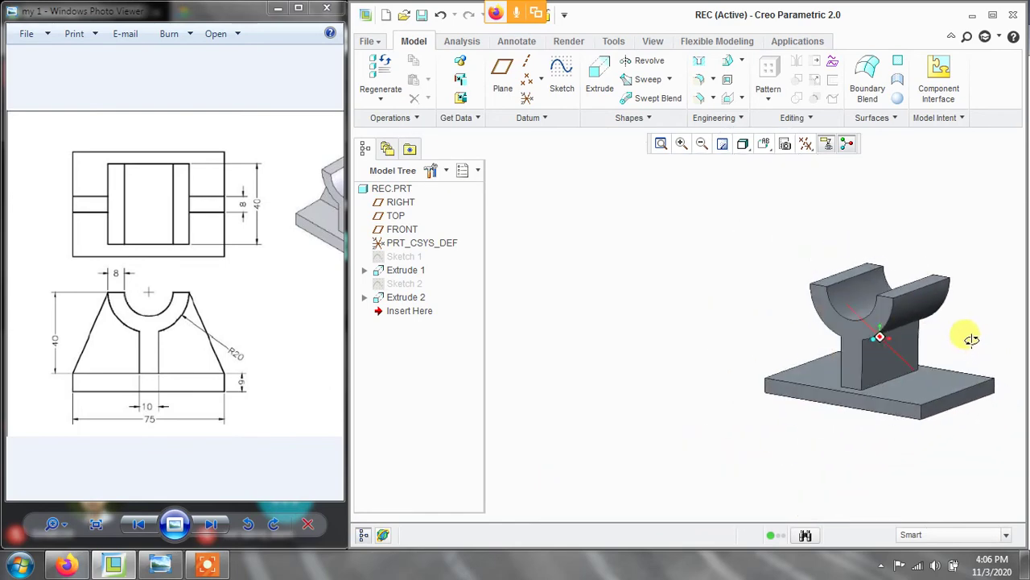
scroll(1013, 406, down, 2)
scroll(1019, 414, up, 2)
scroll(998, 390, down, 5)
scroll(996, 338, down, 2)
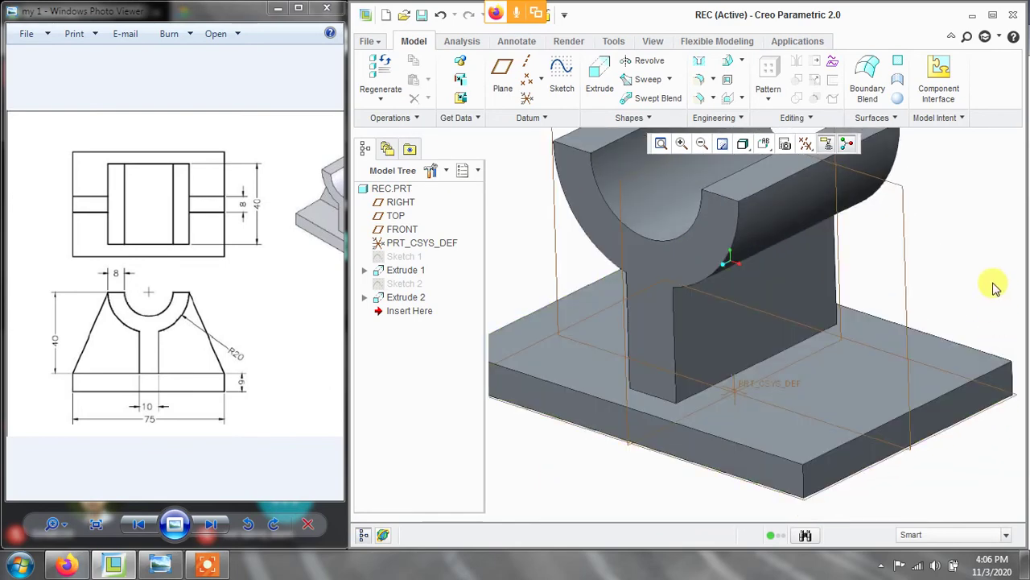
scroll(967, 209, up, 3)
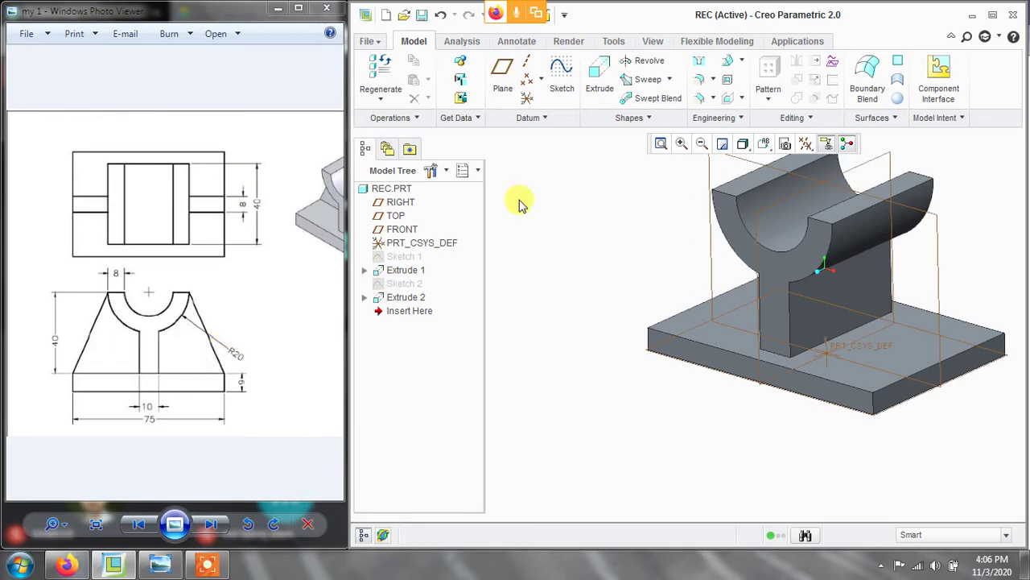
click(740, 100)
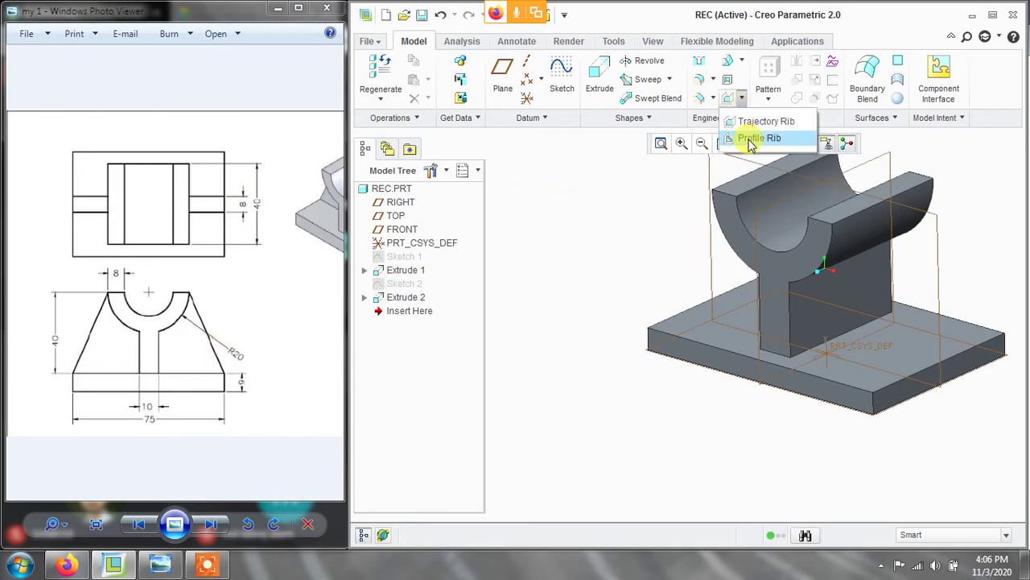
click(535, 274)
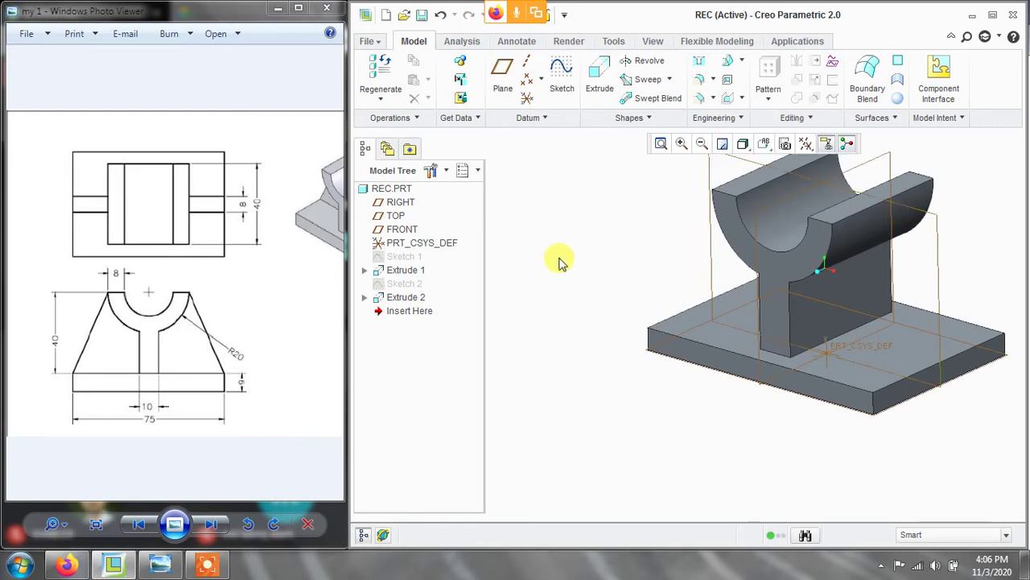
- Start a sketch on the FRONT plane with RIGHT as the right-facing reference, and orient the view square to the sketch
click(561, 77)
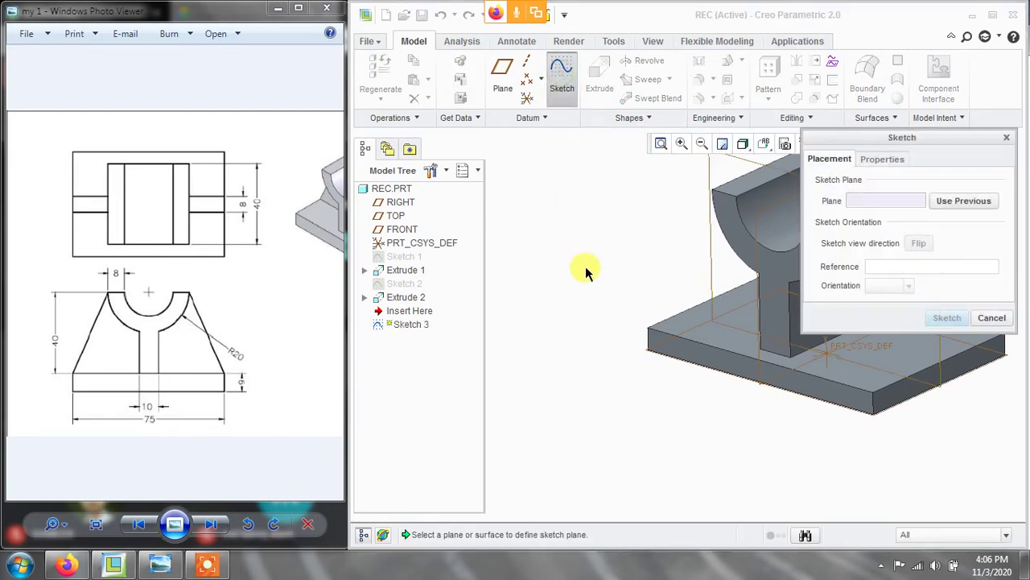
drag(708, 139, 461, 95)
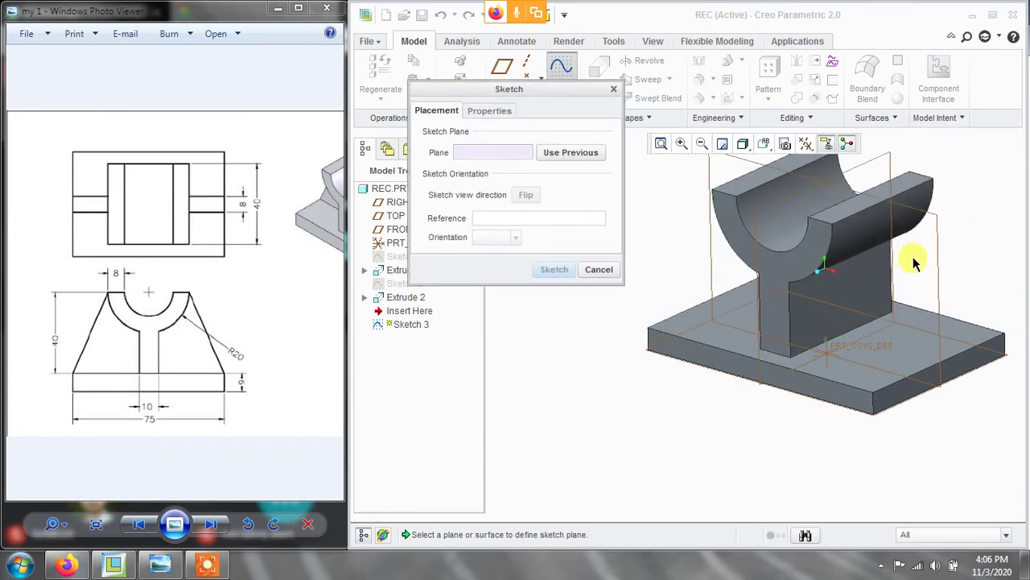
click(939, 257)
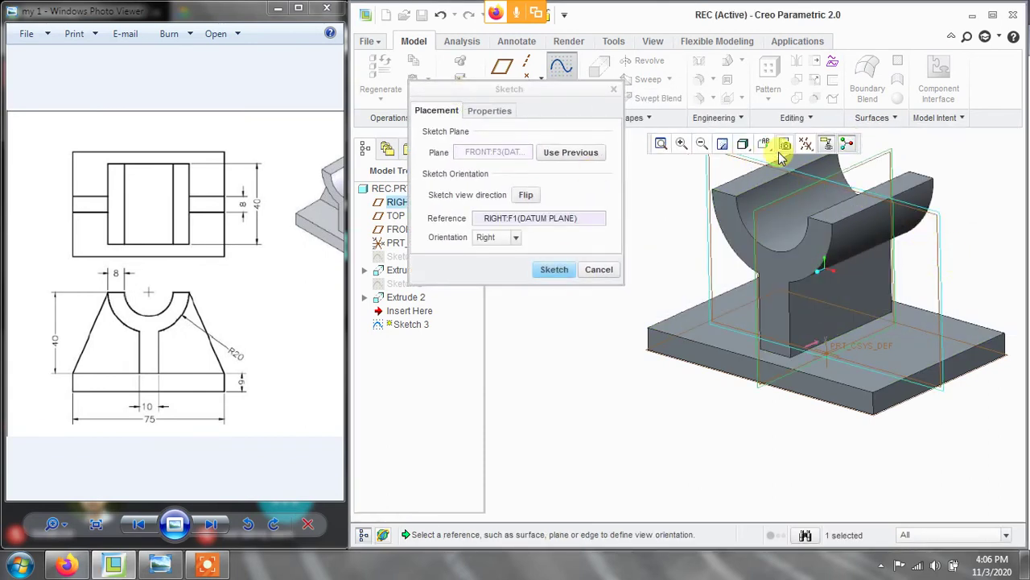
click(552, 270)
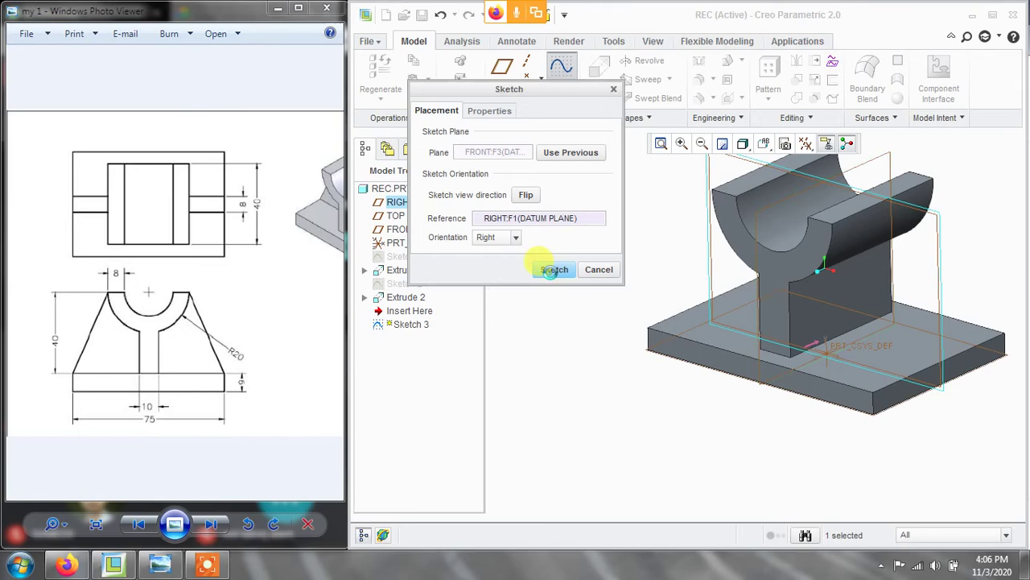
click(803, 145)
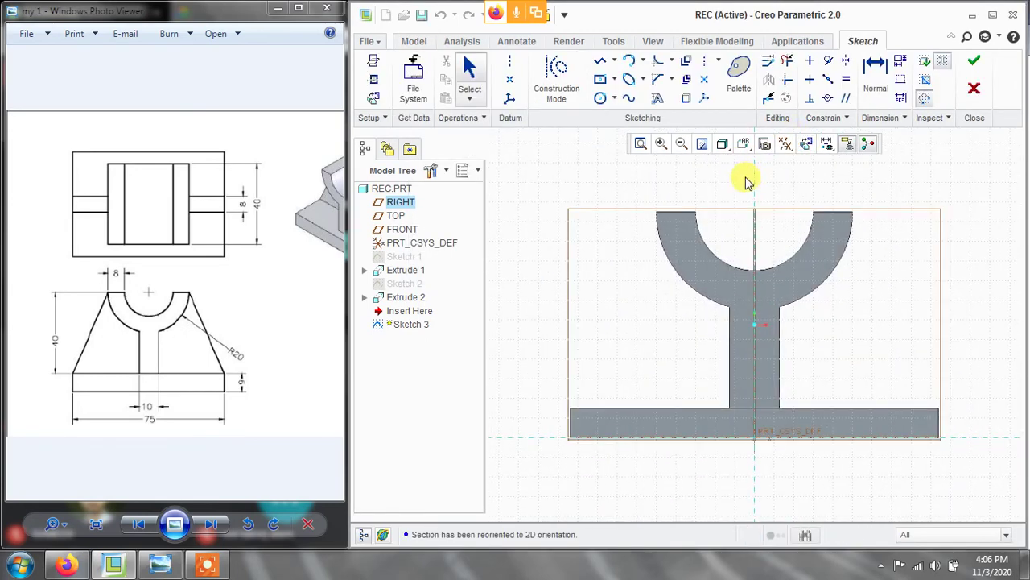
click(600, 61)
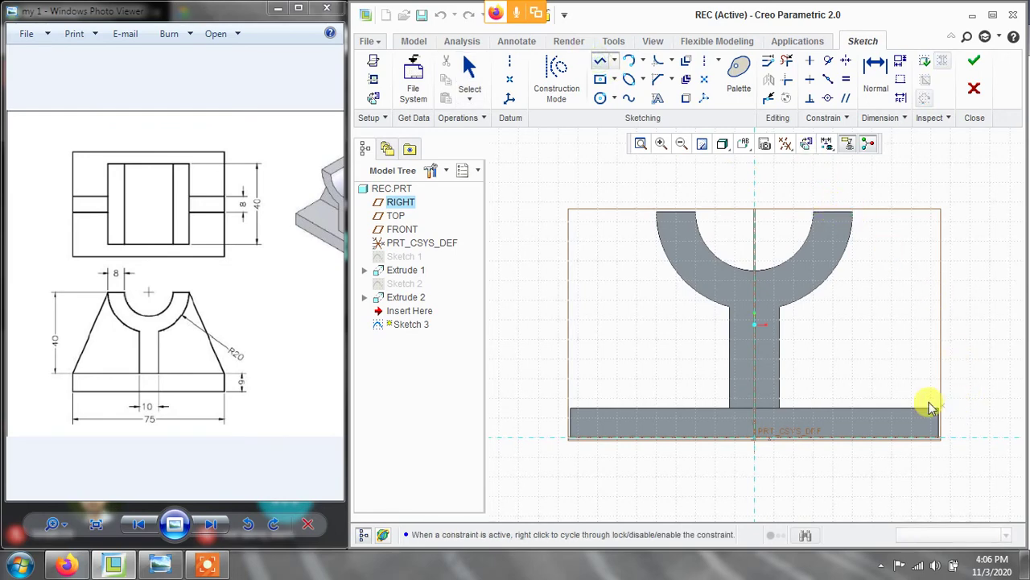
middle_click(599, 250)
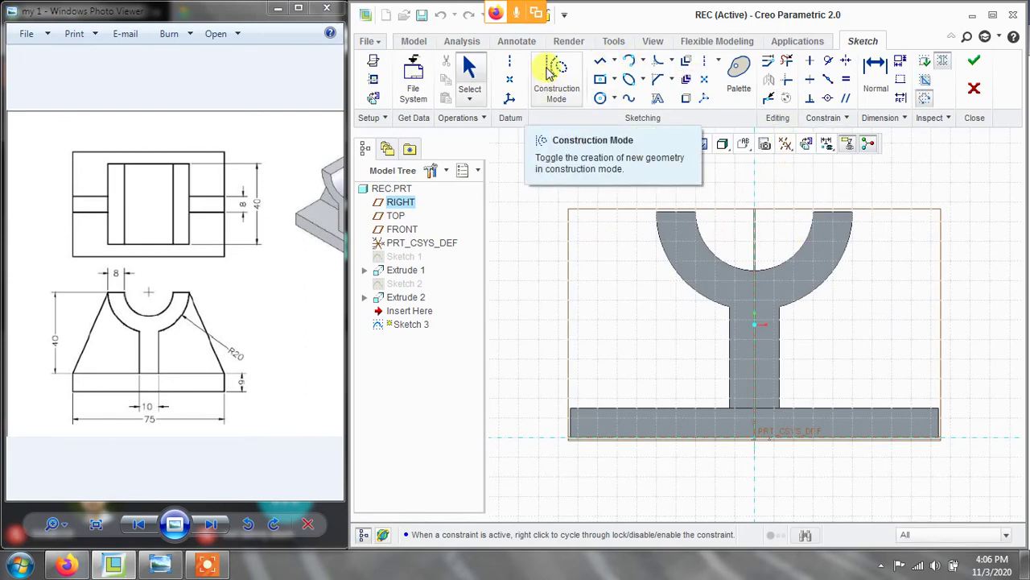
click(510, 62)
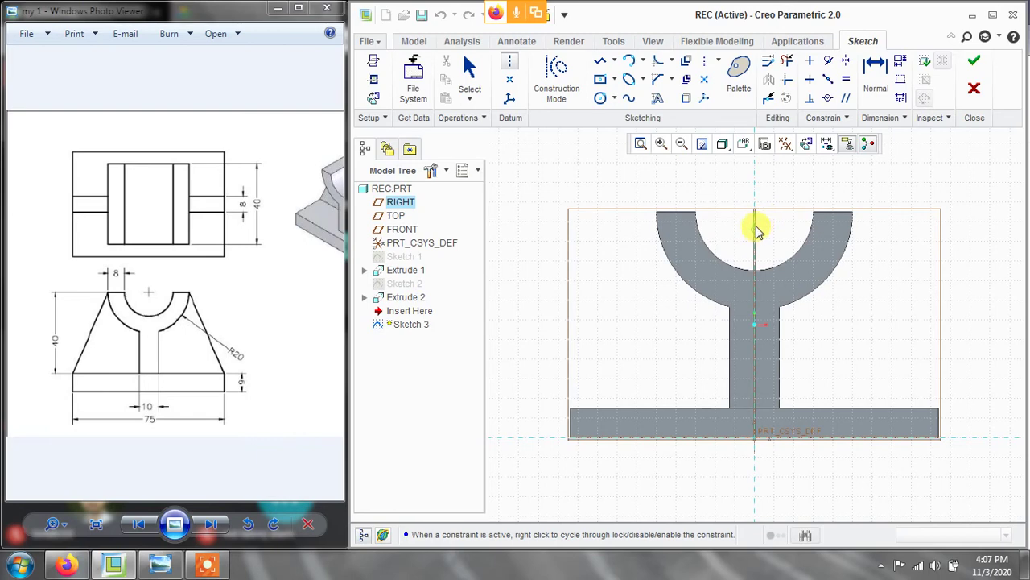
- Project the cradle's right outer arc, the web's right edge and the base plate's top edge into the sketch as single edges
click(685, 100)
click(842, 258)
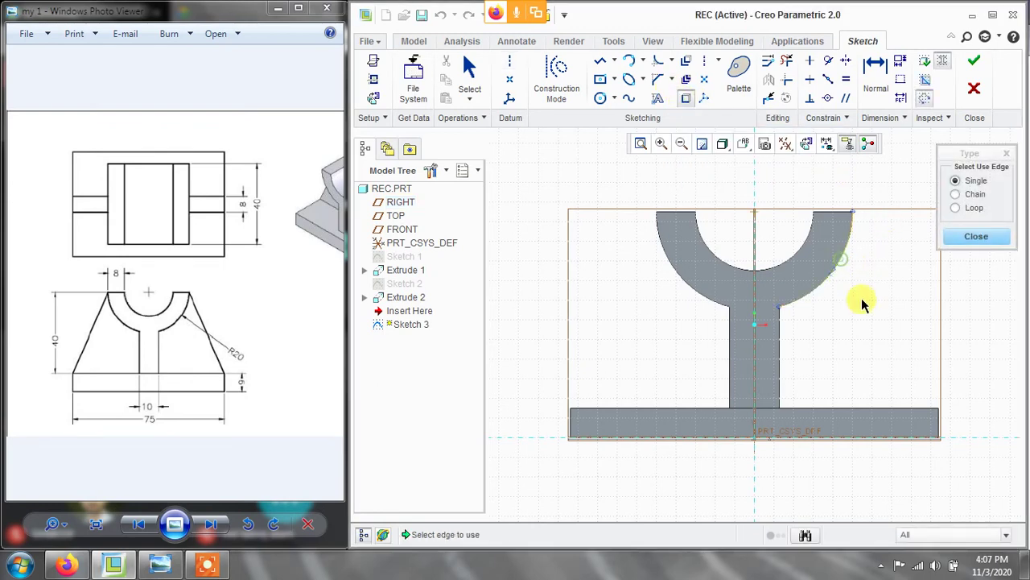
click(781, 322)
click(843, 408)
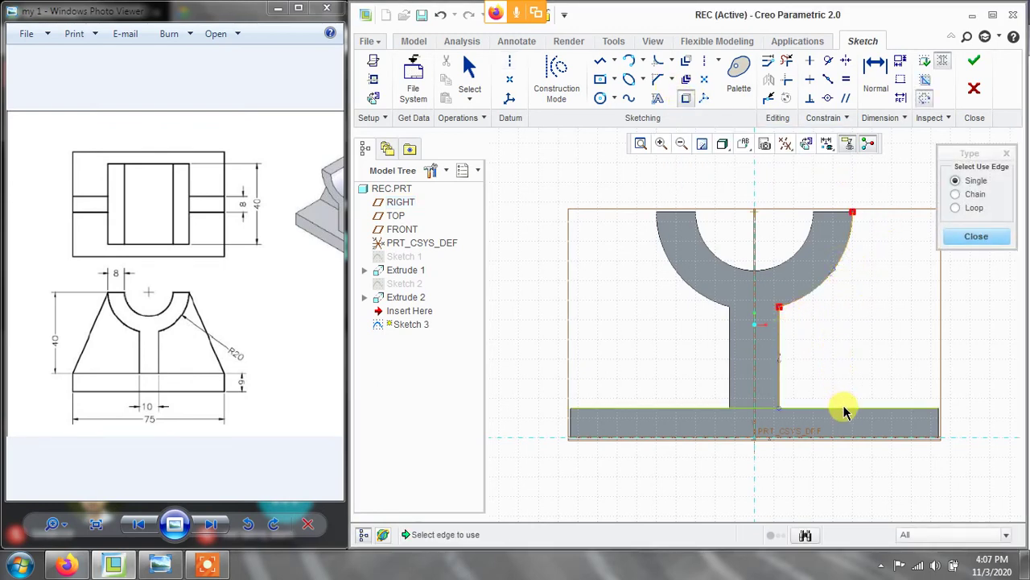
click(976, 238)
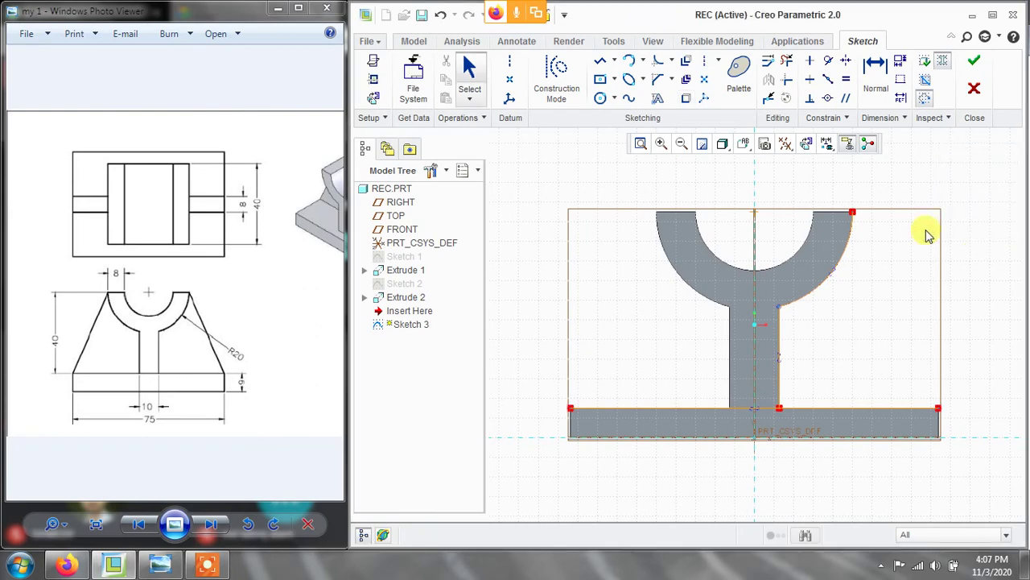
- Draw a sloping line from the cradle's upper right corner to the base plate's upper right corner, and finish the sketch
click(602, 61)
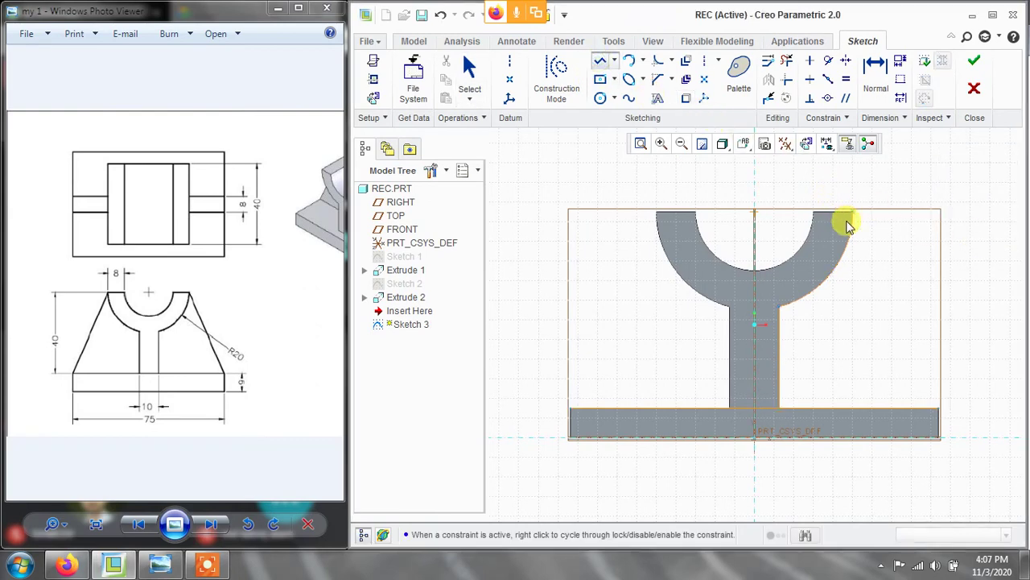
click(854, 213)
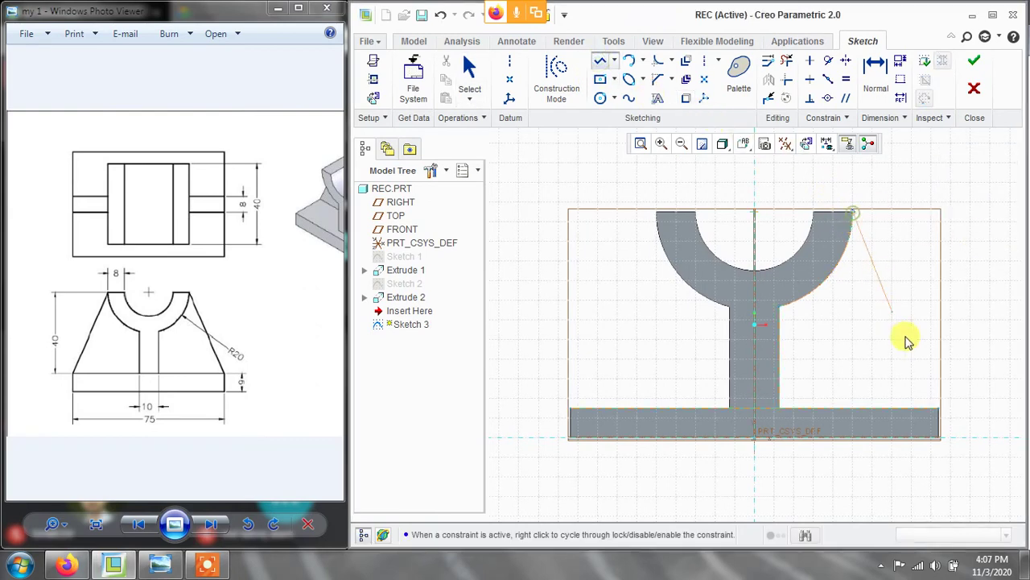
click(939, 408)
middle_click(966, 367)
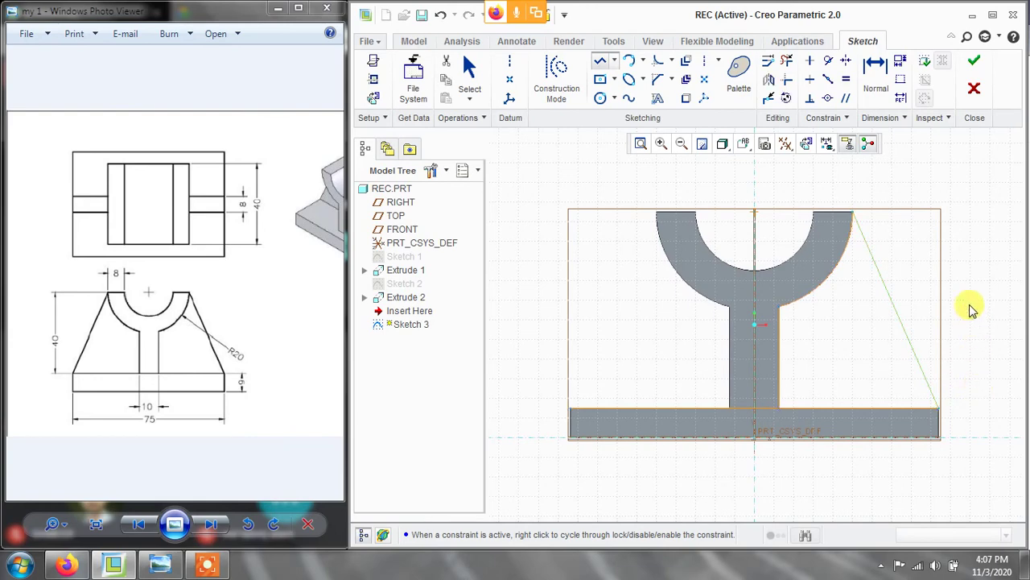
click(976, 66)
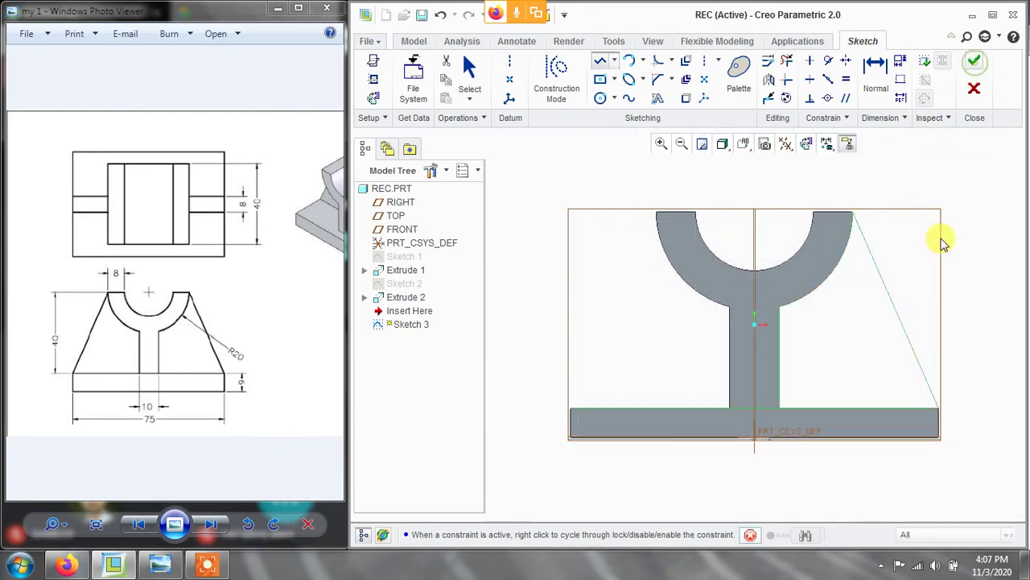
mouse_move(920, 257)
middle_down()
mouse_move(892, 271)
mouse_move(911, 269)
mouse_move(918, 241)
mouse_move(915, 274)
middle_up()
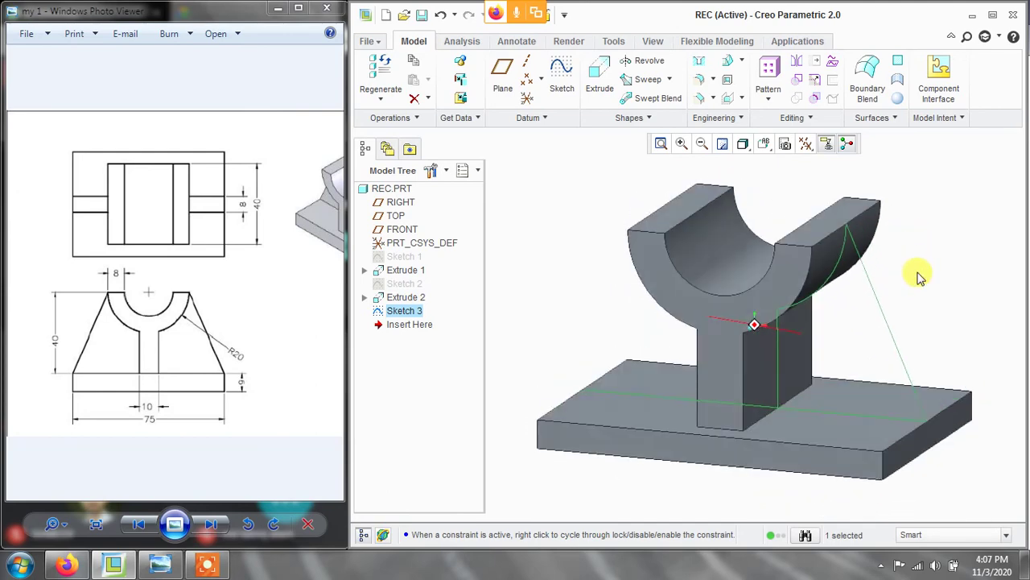
click(919, 275)
- Edit Sketch 3 to trim the projected base edge left of the web's right side, leaving a closed rib profile, and finish the sketch
click(403, 311)
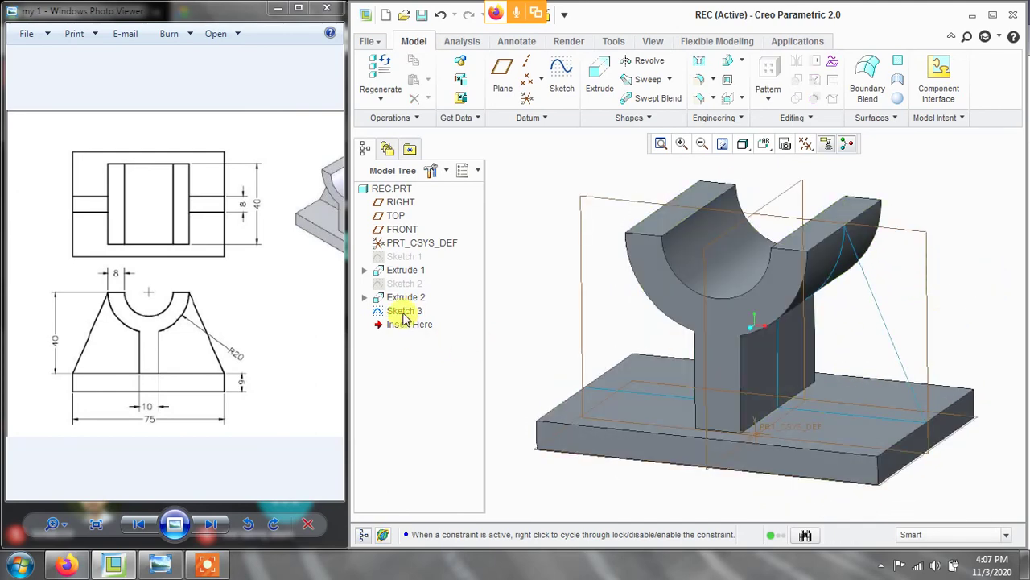
right_click(404, 314)
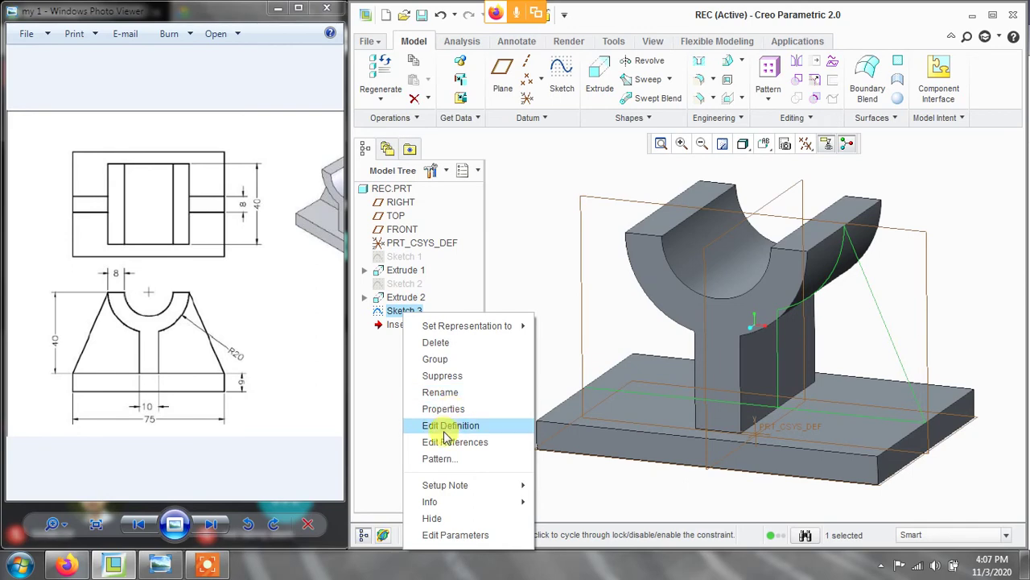
click(438, 423)
click(801, 143)
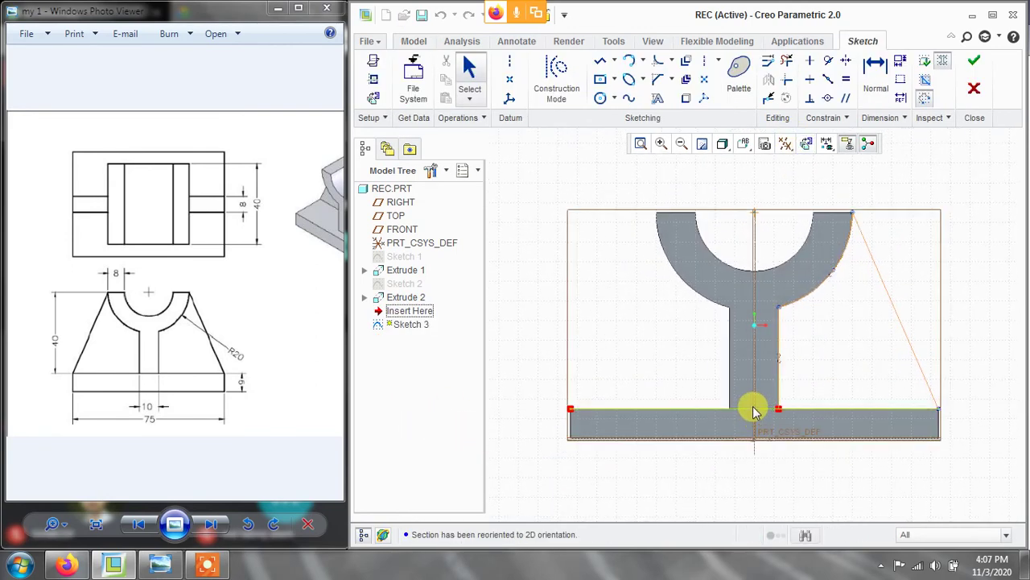
click(787, 61)
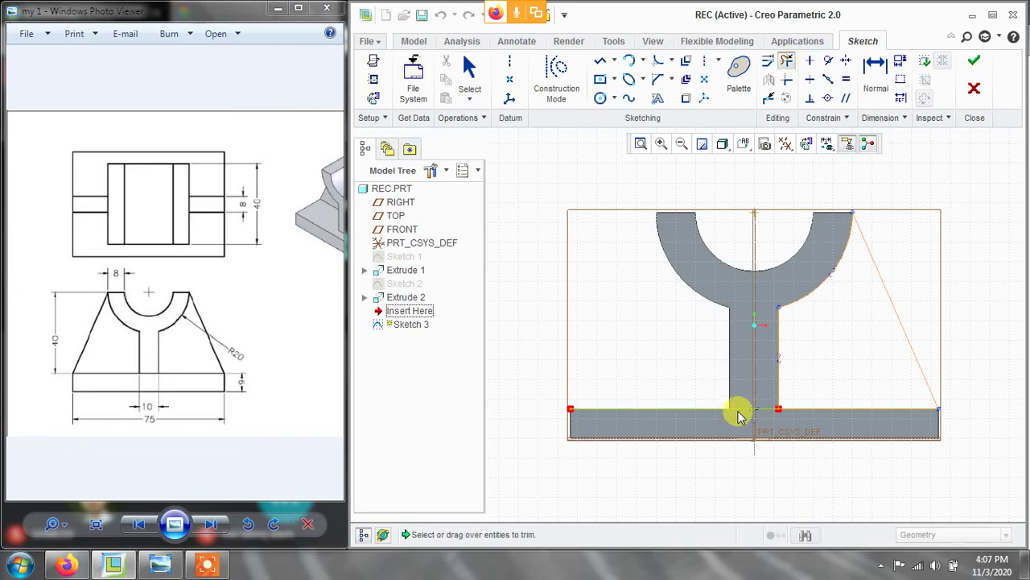
click(739, 411)
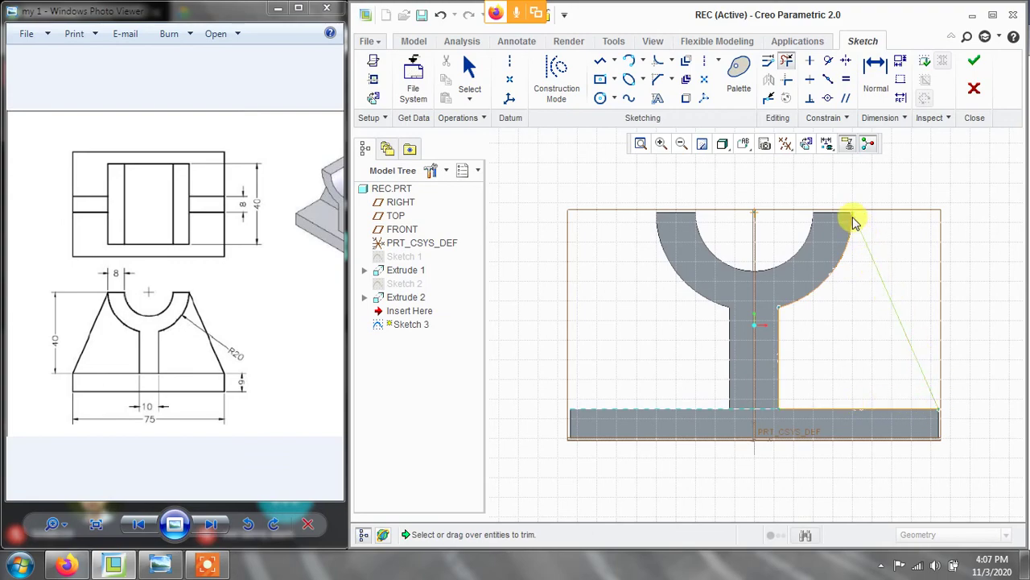
click(974, 61)
- Extrude the rib profile symmetrically about its sketch plane to a total thickness of 8
mouse_move(932, 212)
middle_down()
mouse_move(891, 223)
mouse_move(805, 190)
middle_up()
click(599, 79)
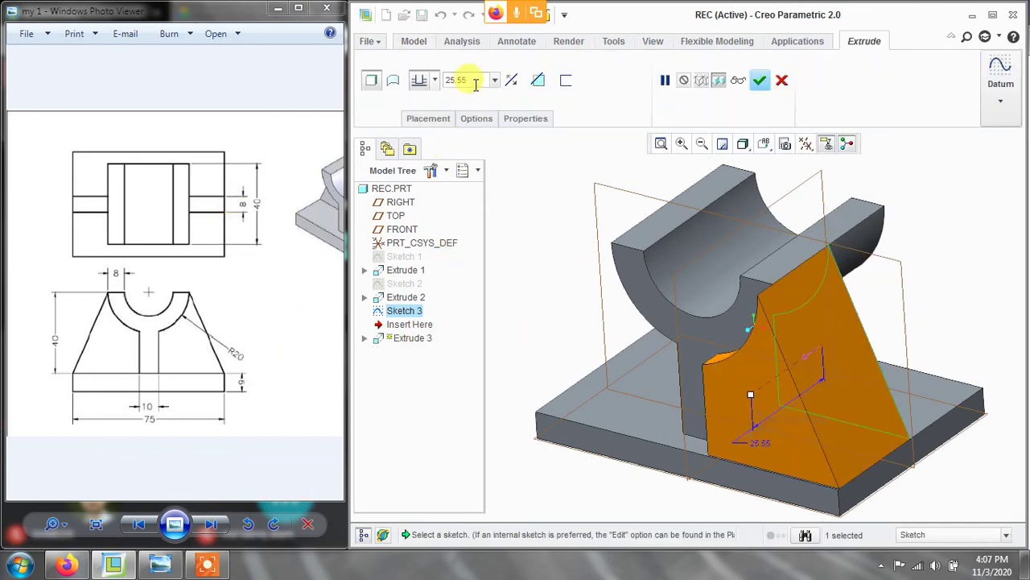
drag(476, 84, 449, 83)
text(8)
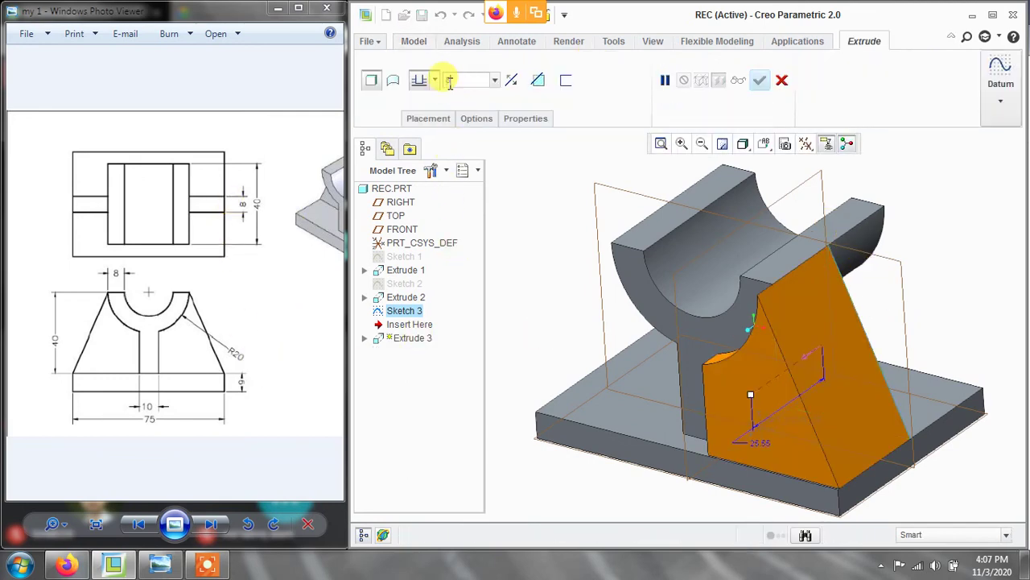
click(435, 79)
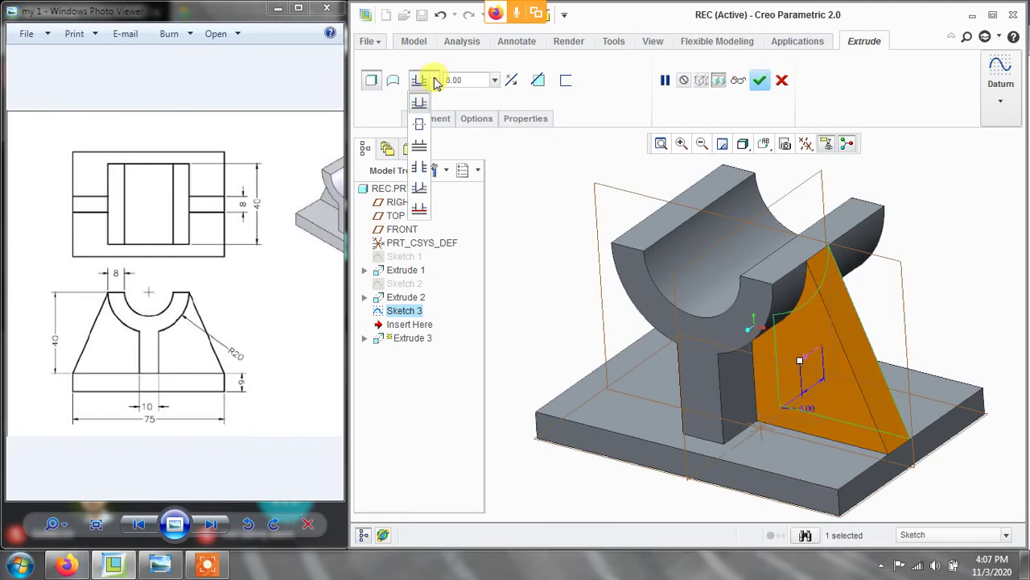
click(418, 125)
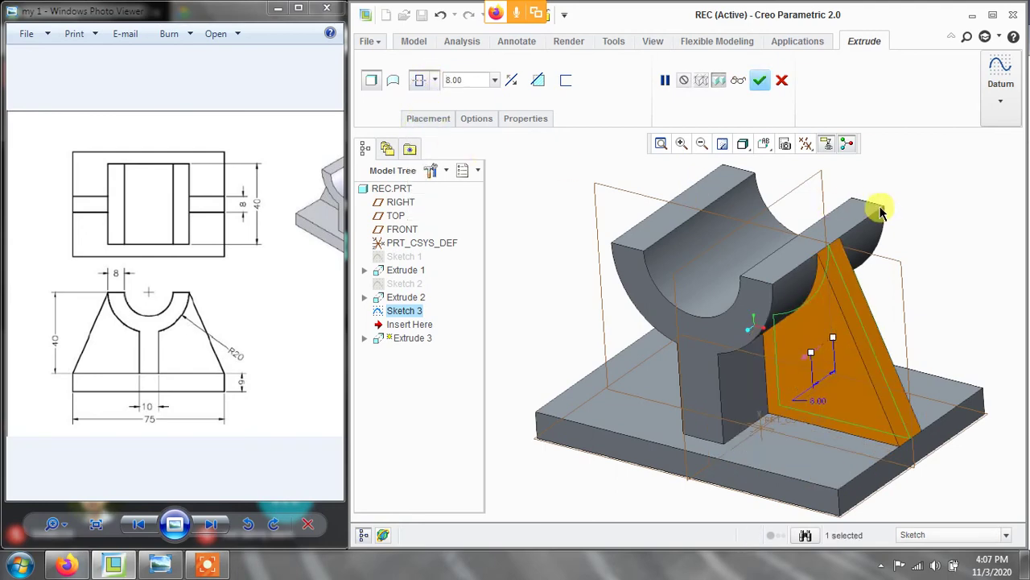
middle_drag(867, 207, 906, 310)
click(759, 79)
click(907, 198)
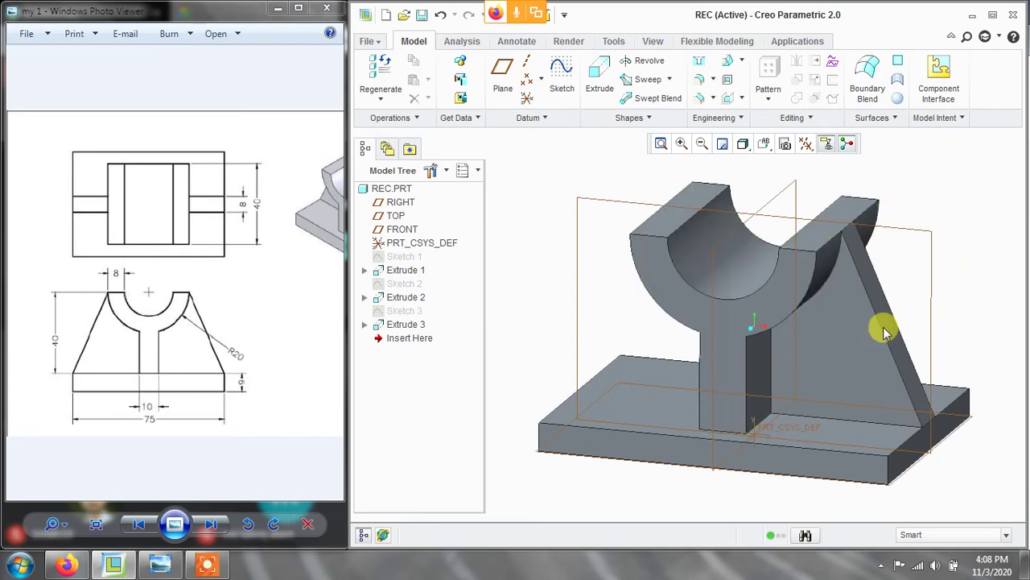
- Mirror the rib extrusion about the RIGHT plane to create the matching rib on the opposite side of the web
mouse_move(881, 329)
middle_down()
mouse_move(858, 289)
mouse_move(841, 334)
middle_up()
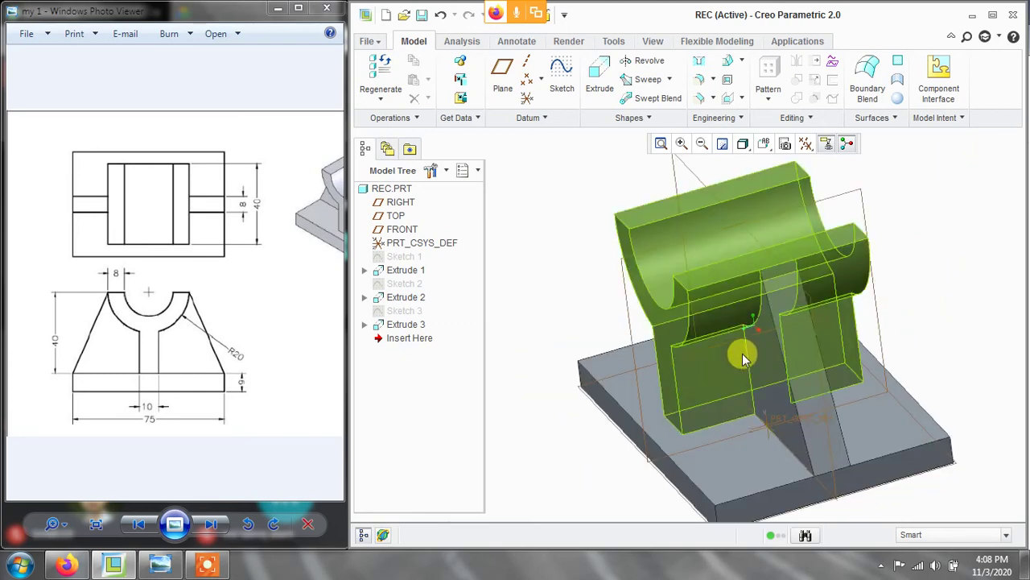
middle_drag(740, 352, 885, 292)
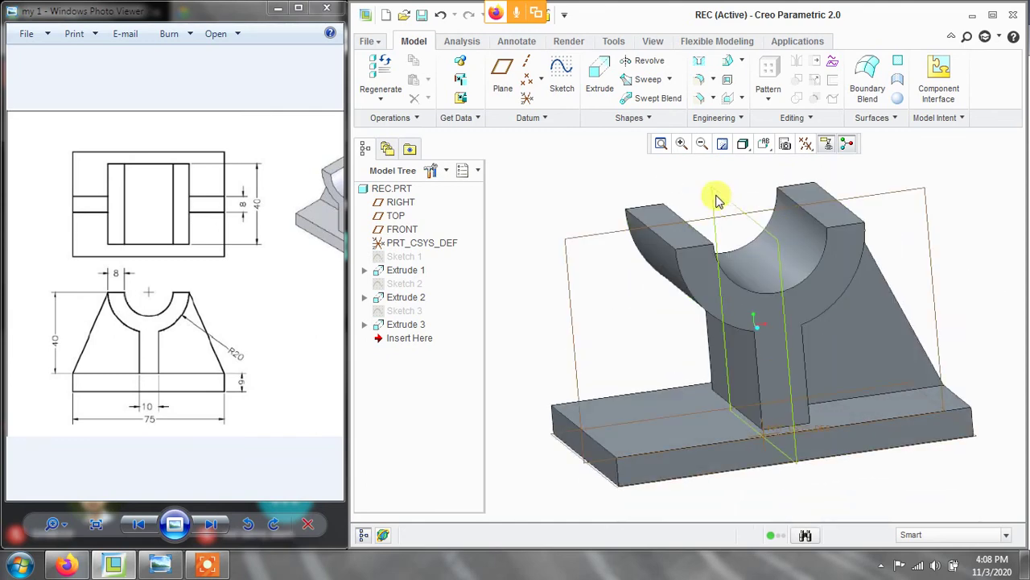
click(407, 324)
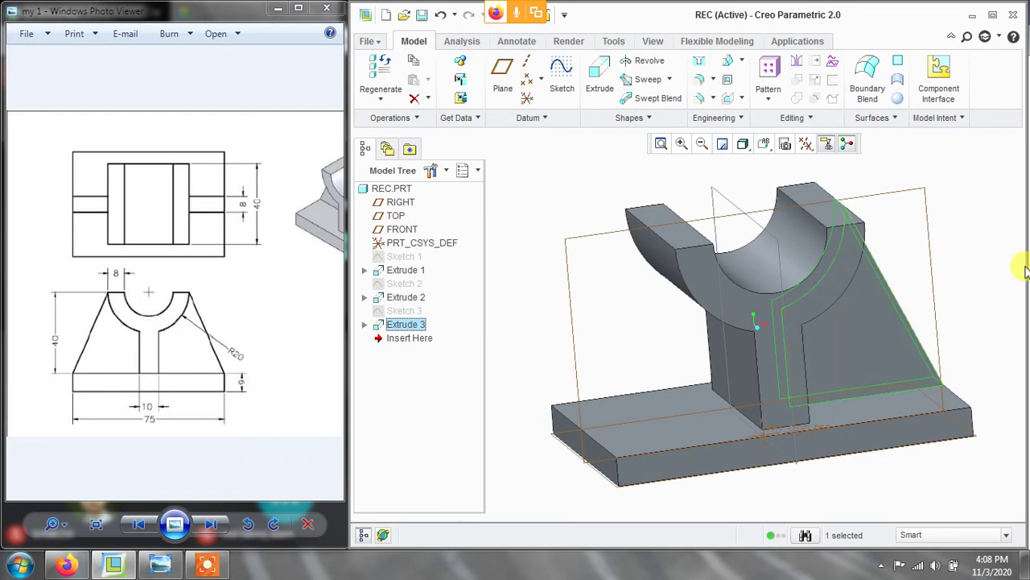
click(797, 66)
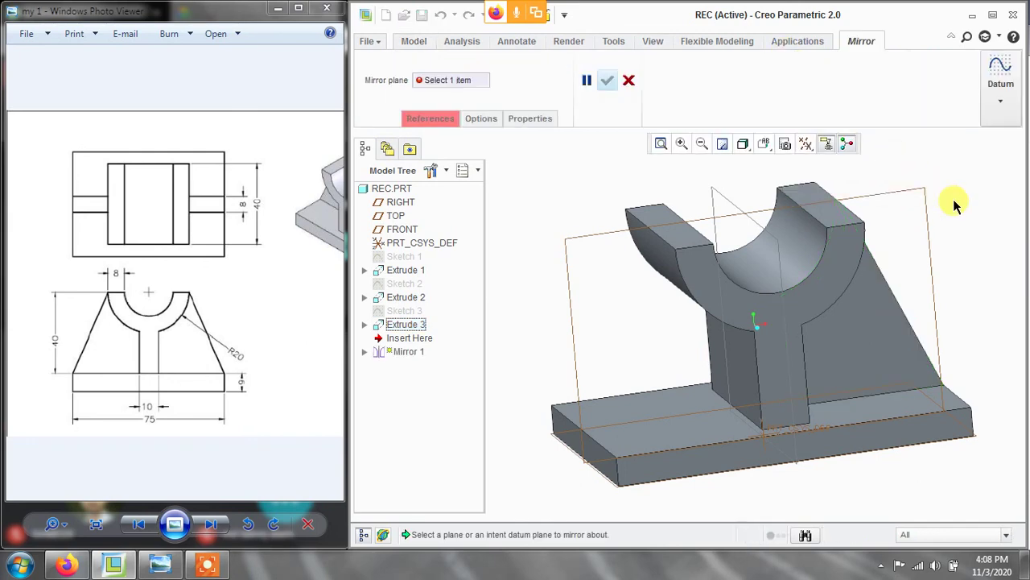
click(712, 193)
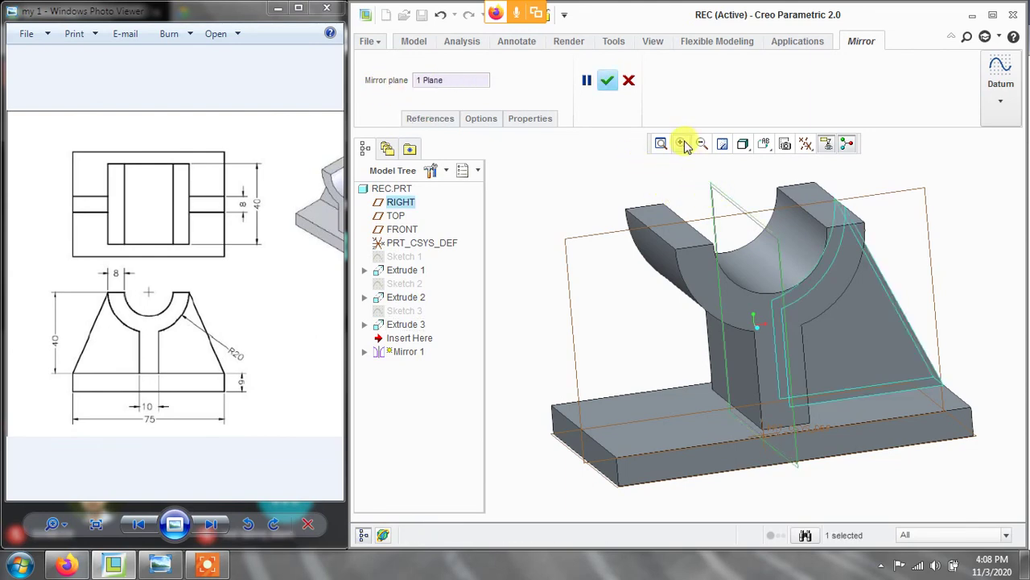
click(607, 80)
click(837, 474)
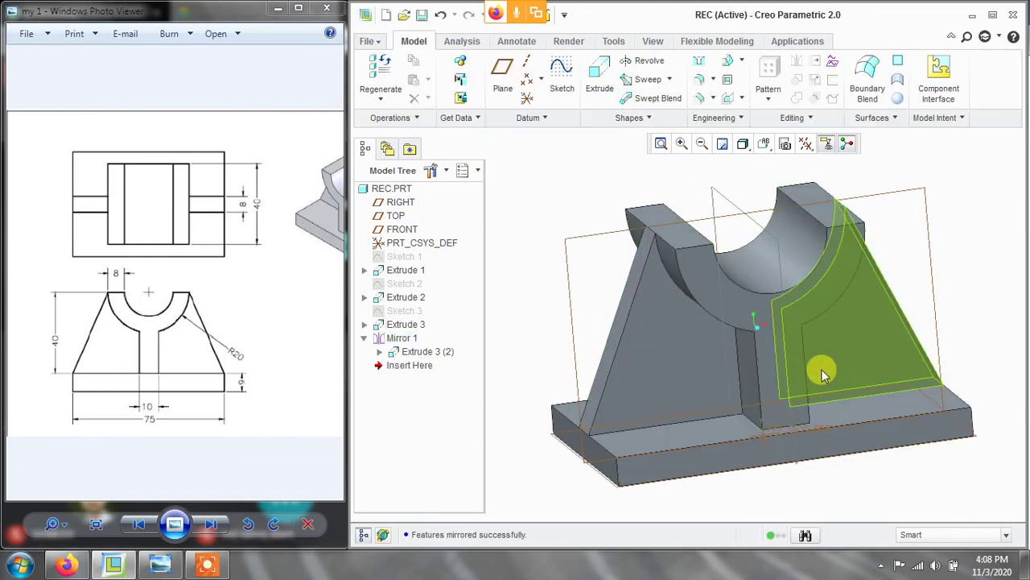
- Compare the bracket from several angles, including its underside, with all the views of the reference drawing
middle_drag(821, 363, 570, 365)
scroll(200, 369, down, 1)
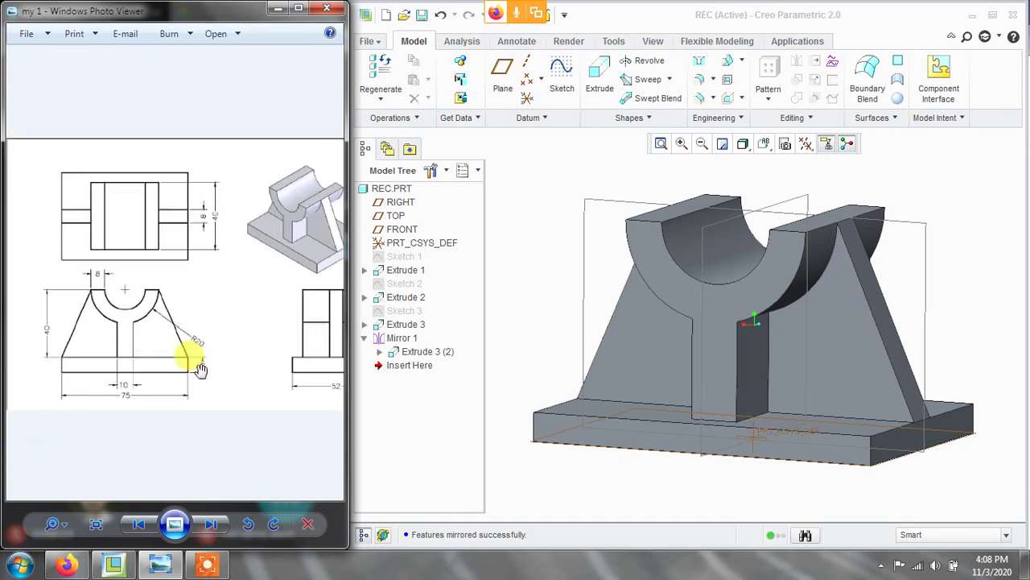
scroll(202, 390, down, 1)
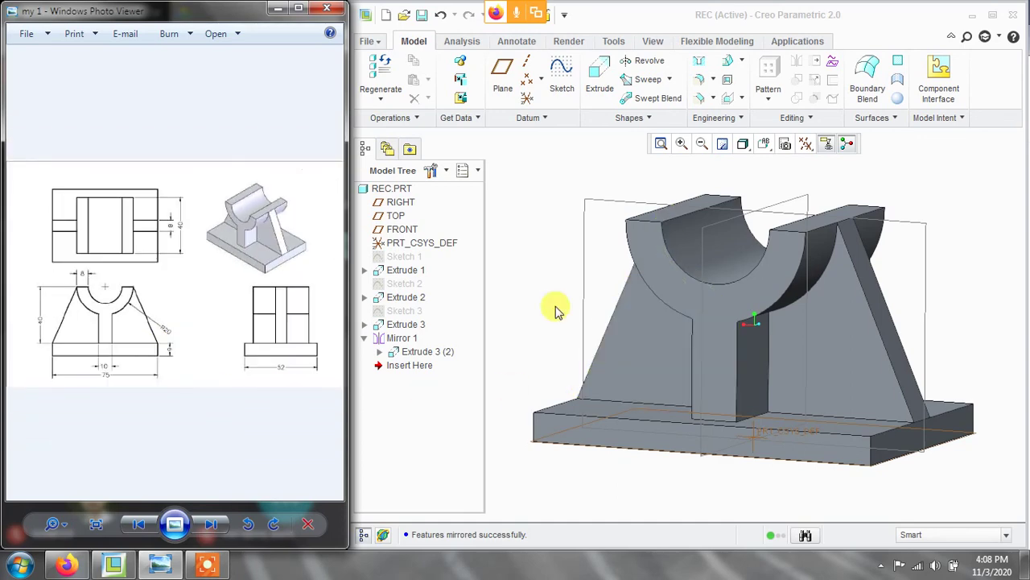
middle_drag(556, 310, 646, 303)
middle_drag(575, 302, 438, 331)
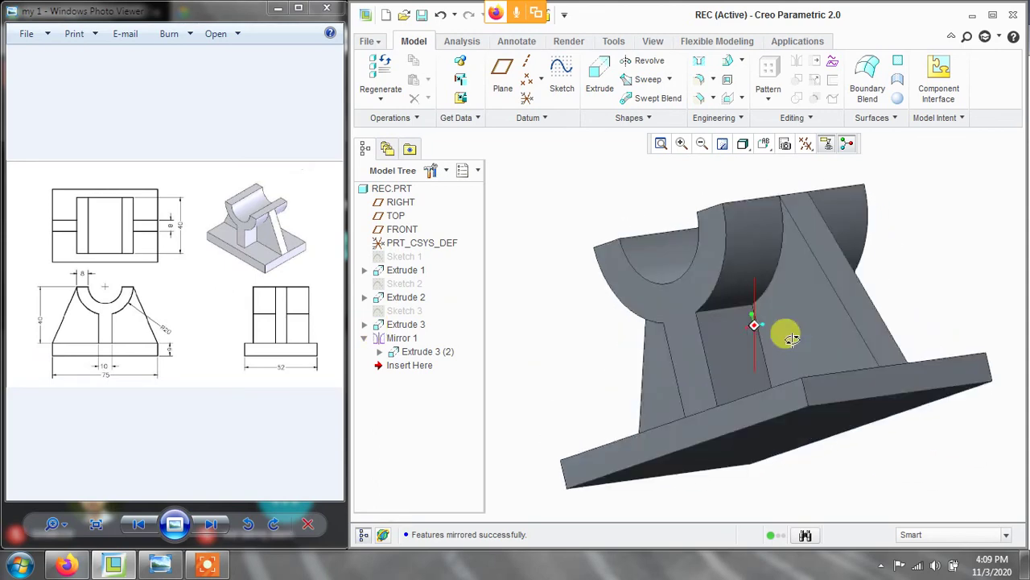
middle_drag(569, 343, 592, 347)
mouse_move(663, 347)
middle_down()
mouse_move(662, 359)
mouse_move(648, 347)
middle_up()
click(211, 567)
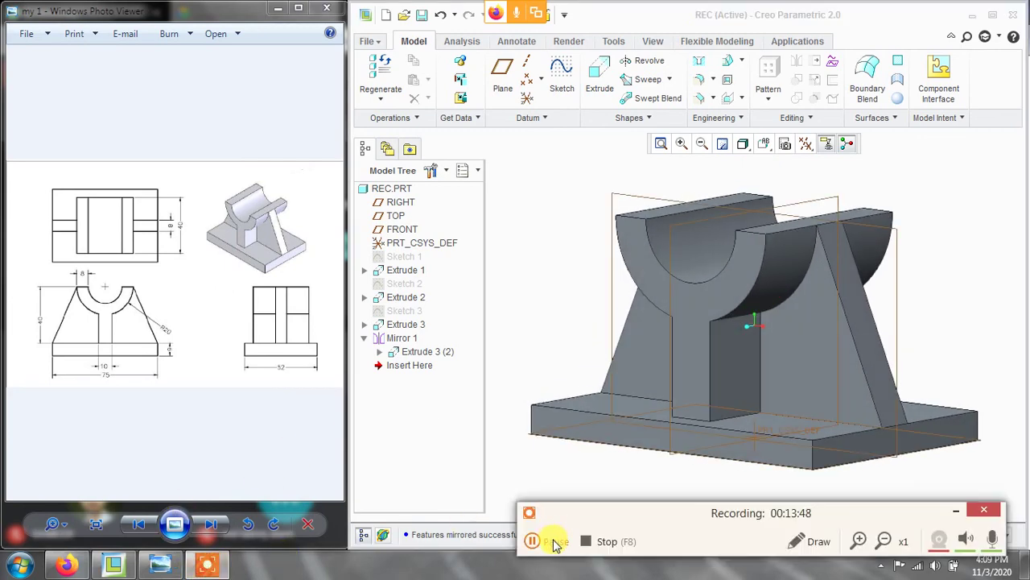